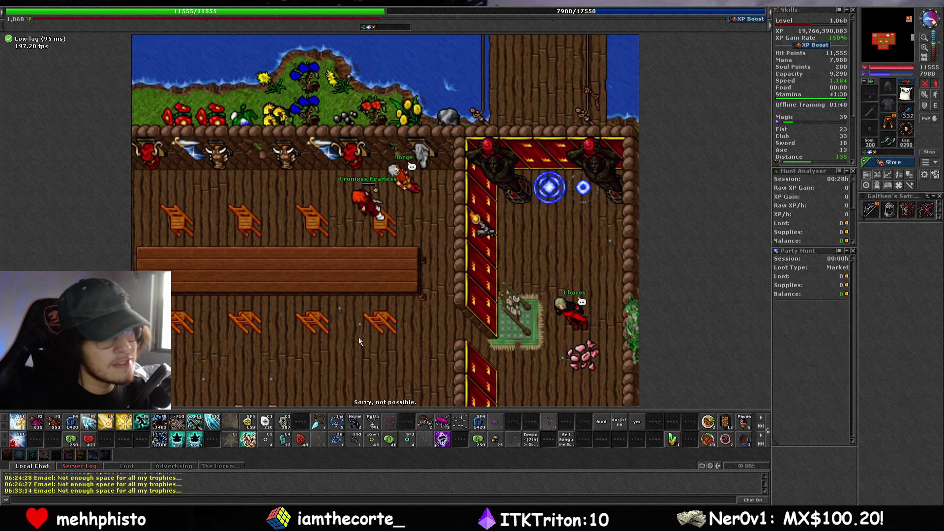
key("Left")
key("Down")
key("Down")
key("Down")
key("Down")
key("Right")
key("Right")
key("Right")
key("Right")
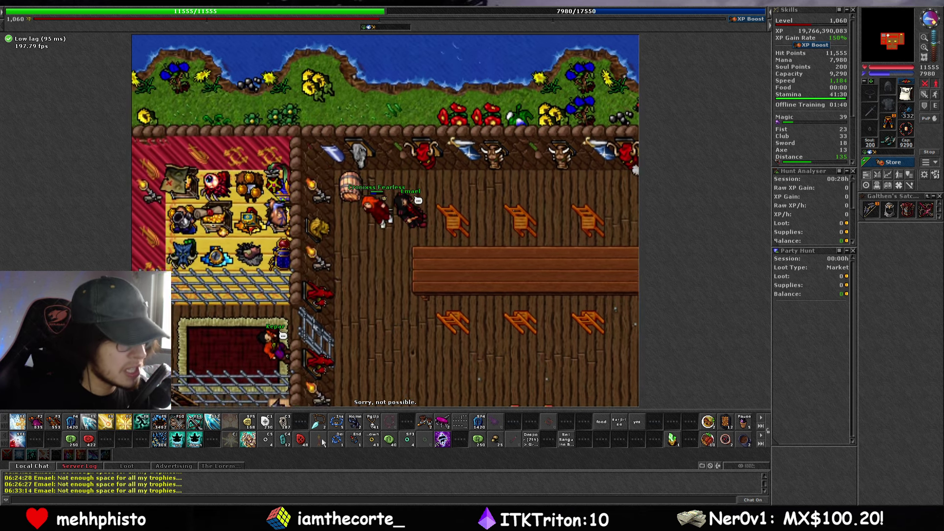
key("Up")
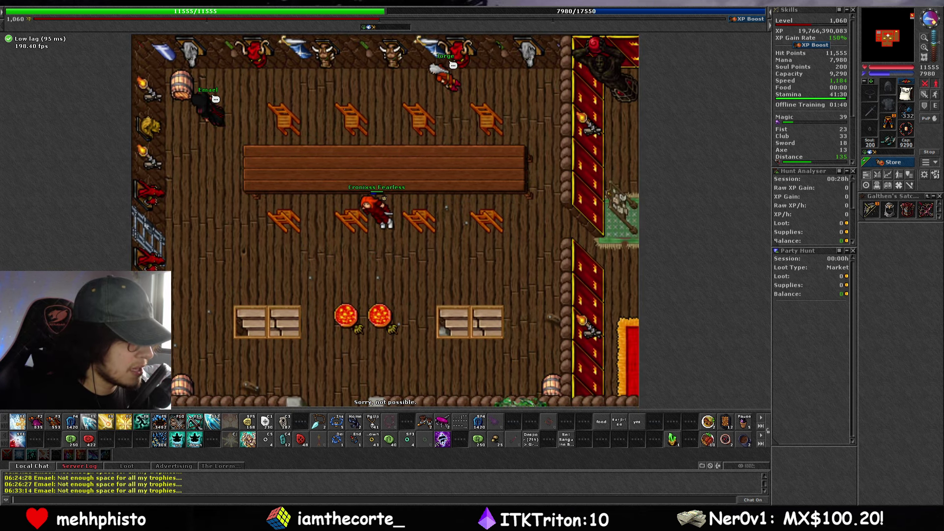
Step: Switch to the Precio de Set spreadsheet and review the Elder Druid PVP and NO PVP set prices on Hoja 2
key("alt+Tab")
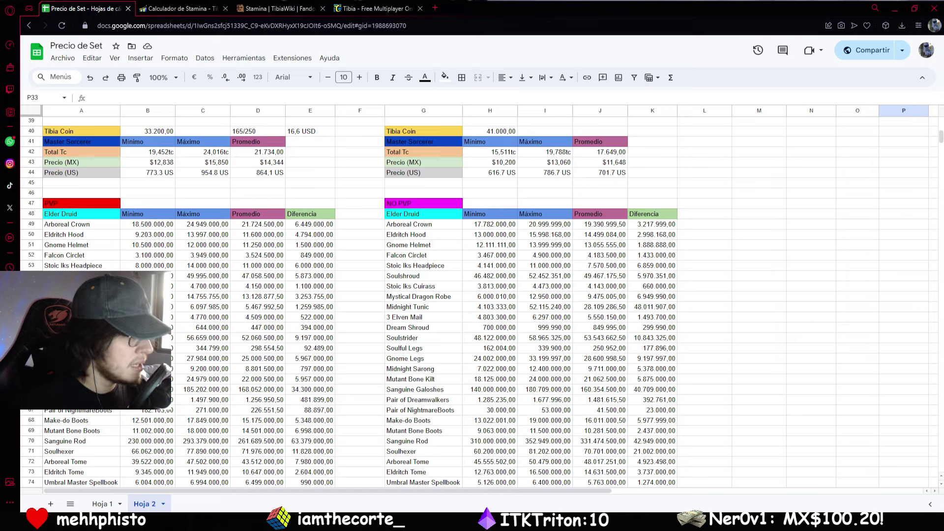
scroll(294, 363, "down", 5)
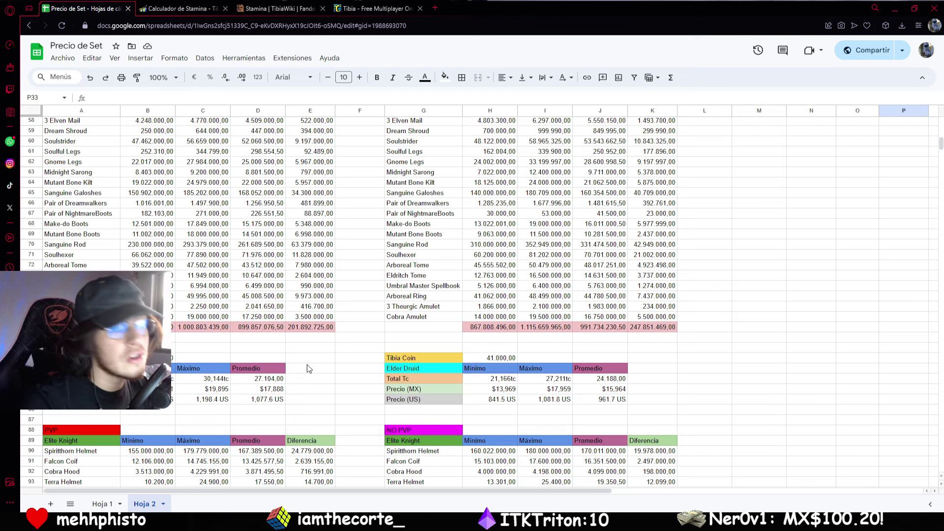
scroll(364, 344, "up", 5)
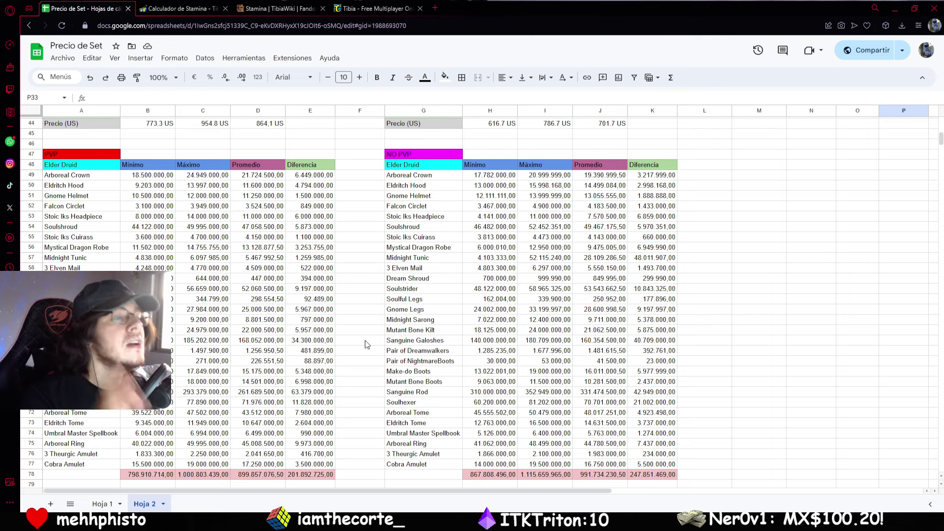
scroll(324, 348, "down", 3)
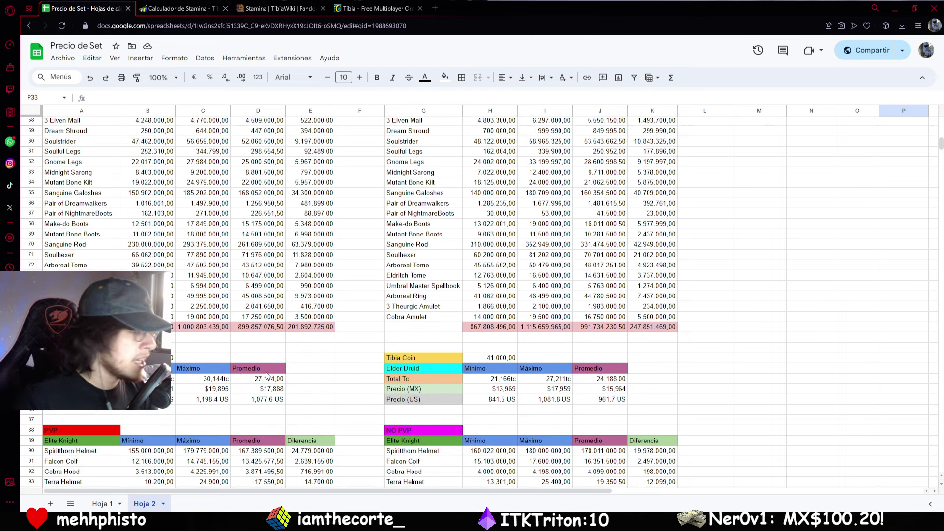
left_click(315, 325)
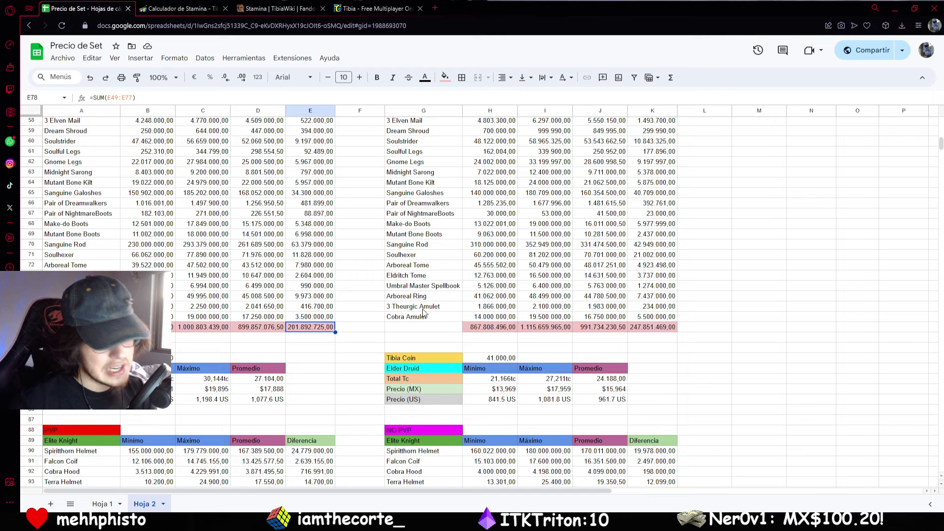
Step: Examine the Elite Knight sword, club and axe price tables and their combined set totals
scroll(423, 312, "down", 11)
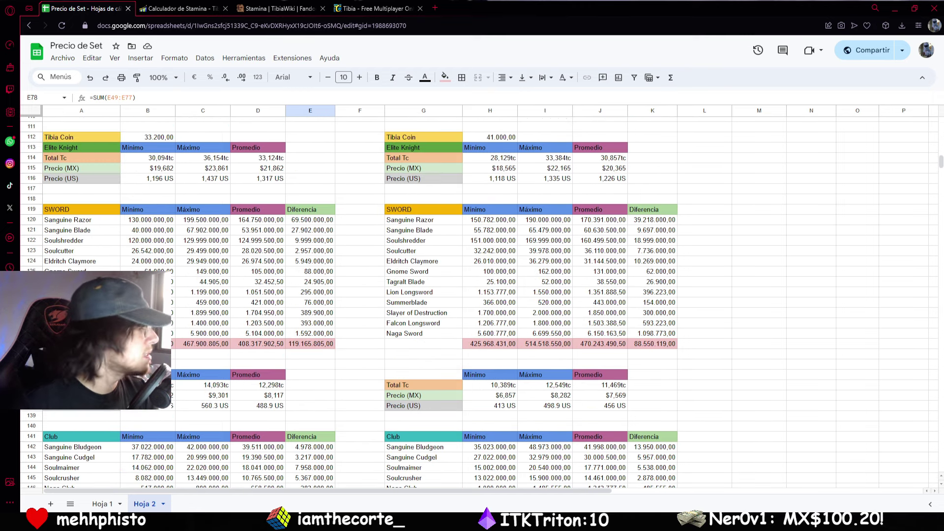
left_click(91, 206)
scroll(91, 207, "down", 2)
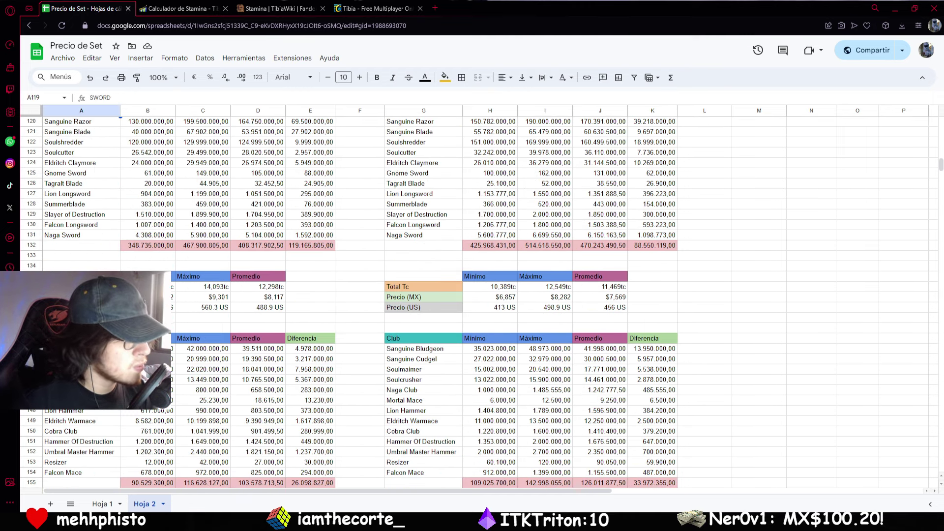
scroll(472, 299, "down", 6)
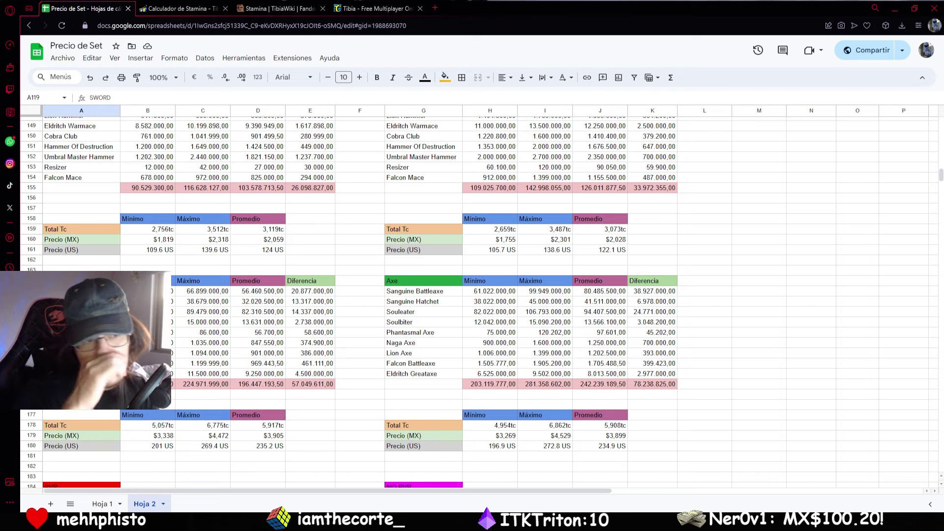
scroll(264, 332, "down", 13)
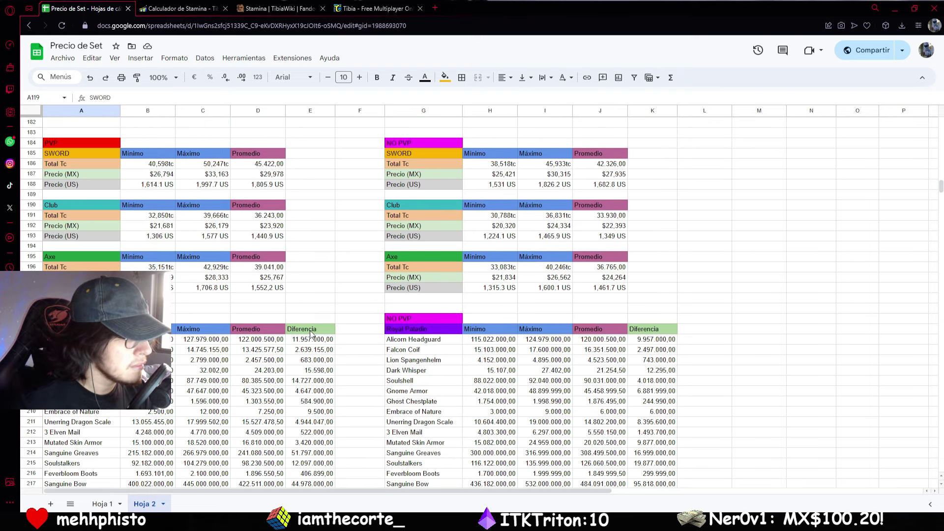
scroll(344, 322, "down", 5)
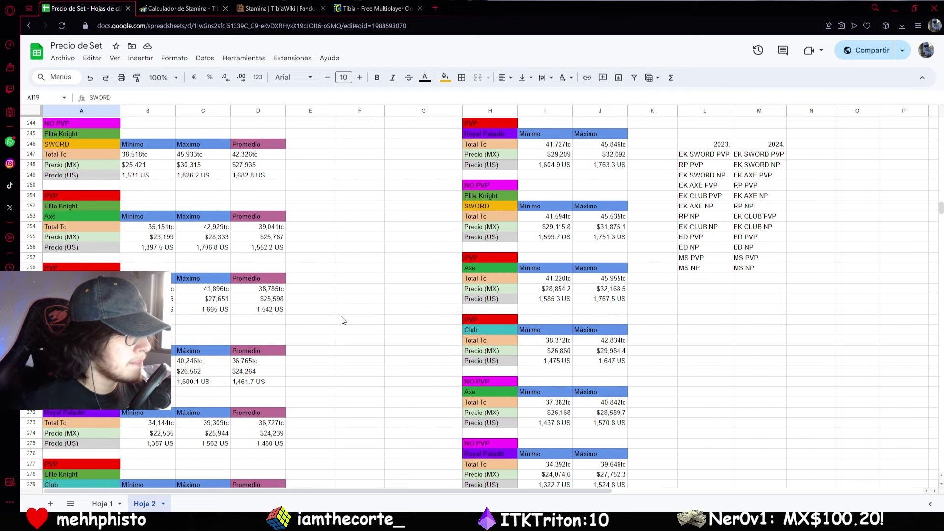
Step: Check the PVP and NO PVP Tibia Coin prices used for the Royal Paladin set and its average PVP price in US dollars
scroll(346, 317, "up", 4)
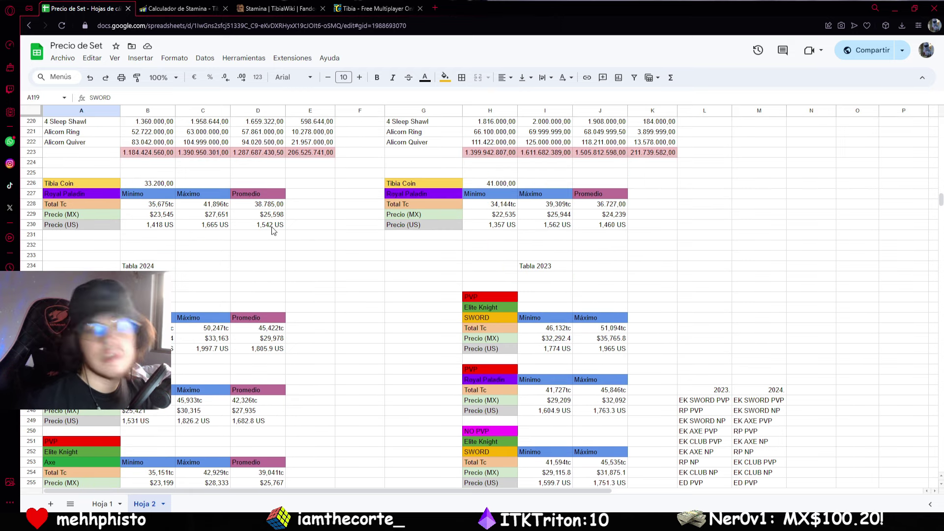
left_click(159, 185)
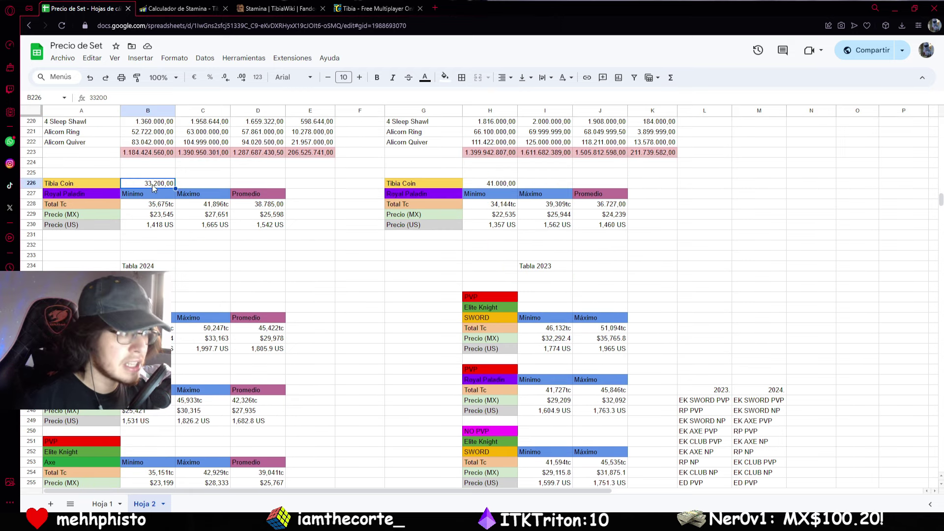
left_click(497, 185)
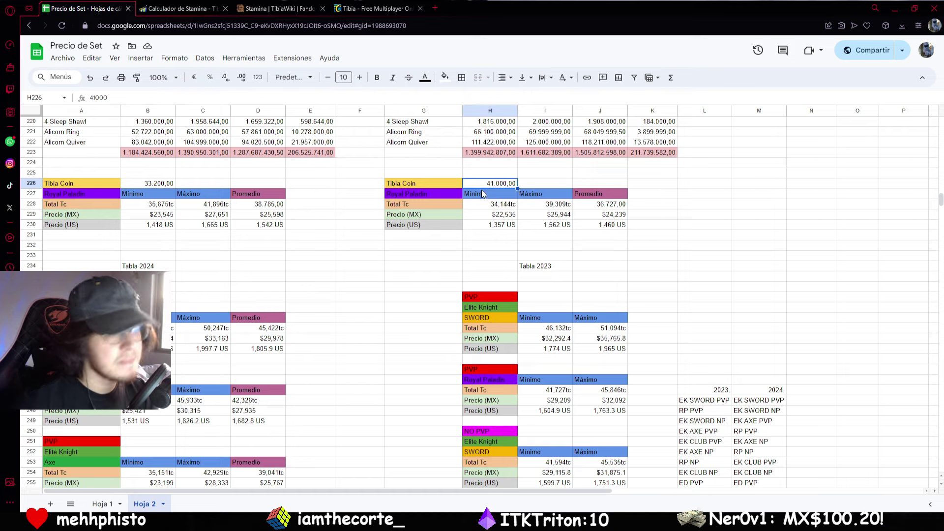
left_click(254, 227)
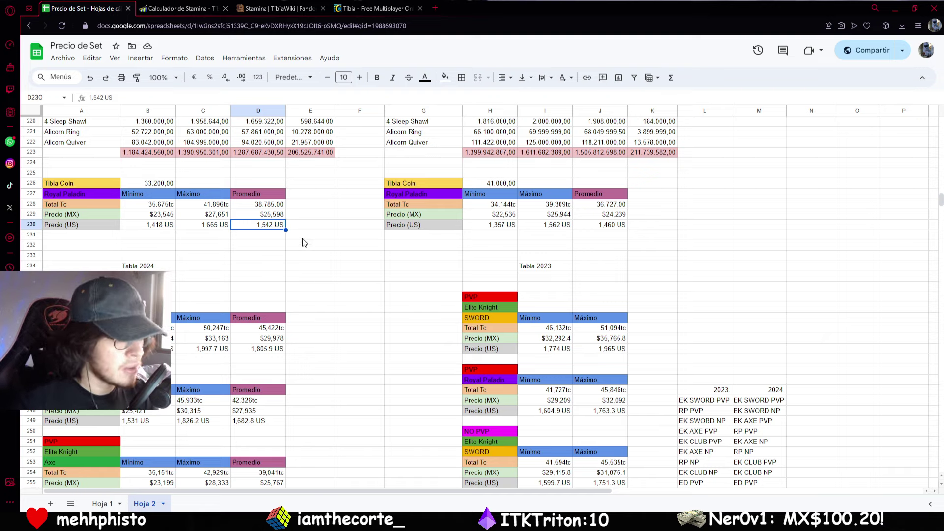
Step: Compare the ranked set prices in Tabla 2024 with those in Tabla 2023
scroll(352, 328, "down", 2)
left_click(343, 330)
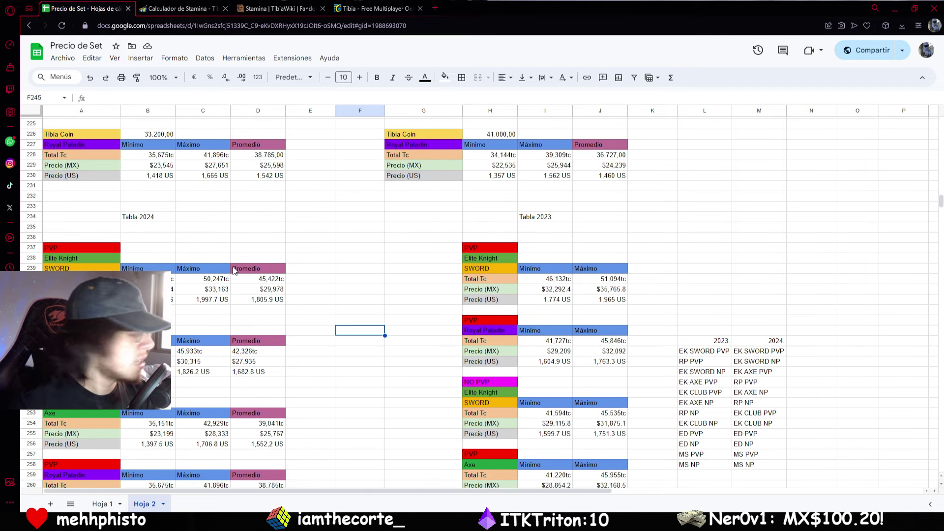
left_click(142, 222)
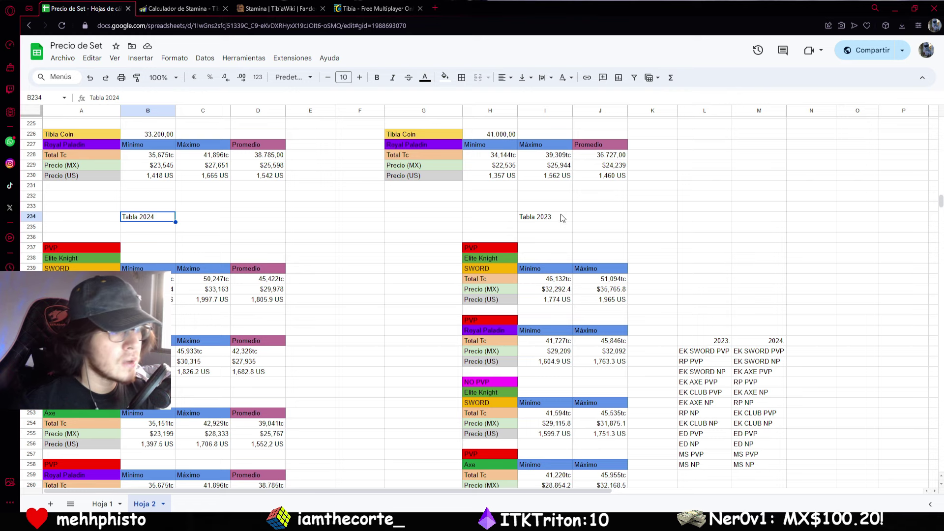
left_click(541, 219)
scroll(331, 329, "down", 8)
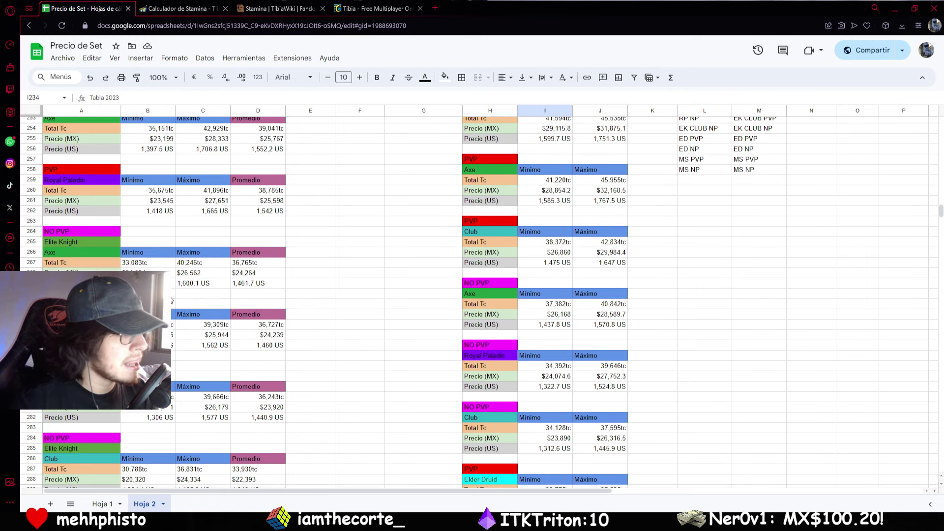
Step: Review the Royal Paladin item price list and its average set price, and return to the Tibia client
scroll(382, 364, "up", 15)
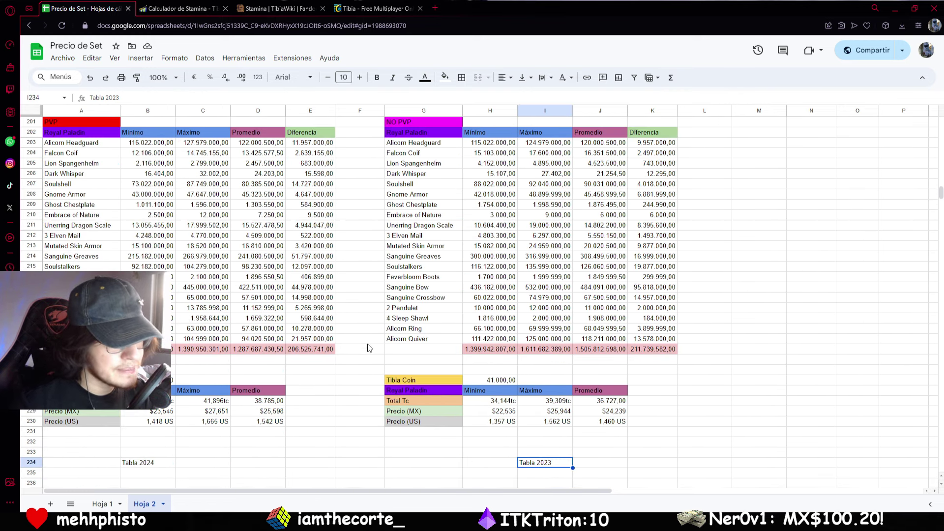
left_click(267, 391)
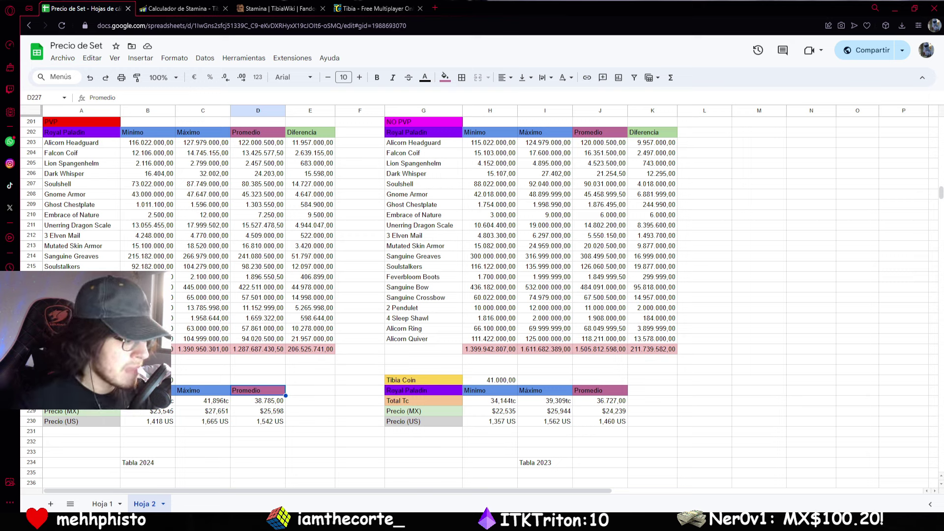
key("alt+Tab")
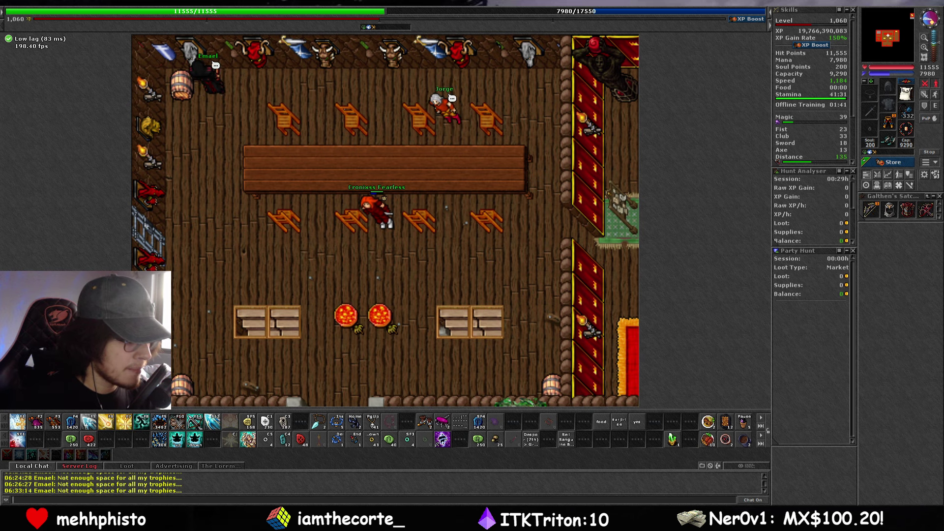
key("d")
key("d")
key("d")
key("d")
key("a")
key("a")
key("a")
key("a")
key("a")
key("a")
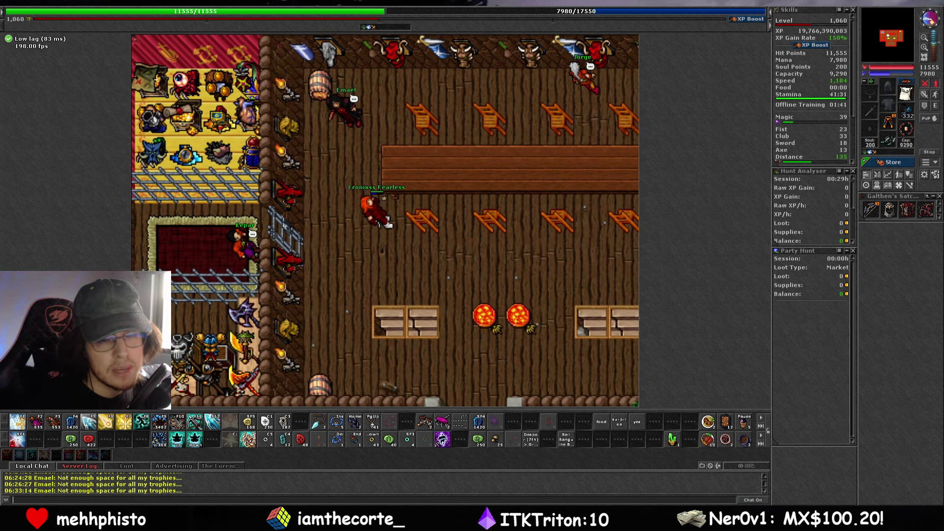
key("d")
key("d")
key("d")
key("d")
key("d")
key("d")
key("d")
key("d")
key("d")
key("w")
key("w")
key("w")
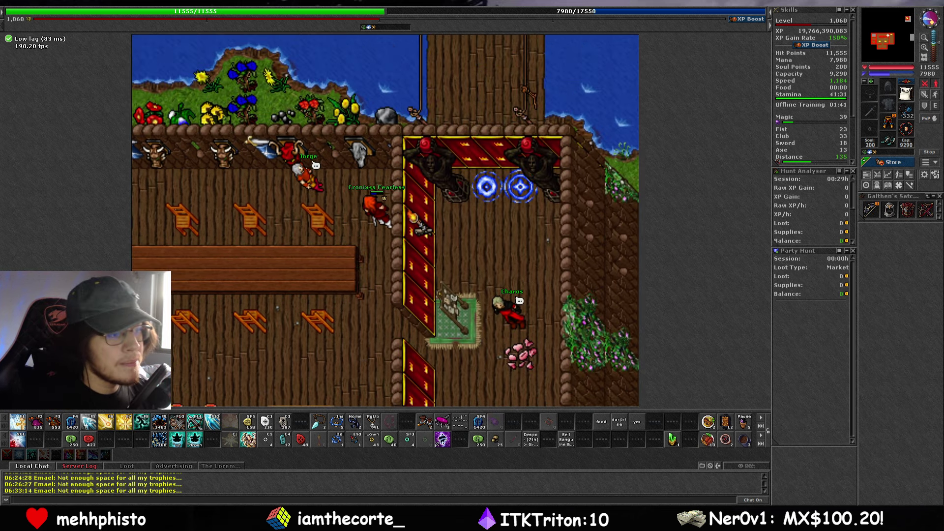
key("a")
key("a")
key("a")
key("a")
key("a")
key("a")
key("a")
key("a")
key("a")
key("a")
key("s")
key("s")
key("s")
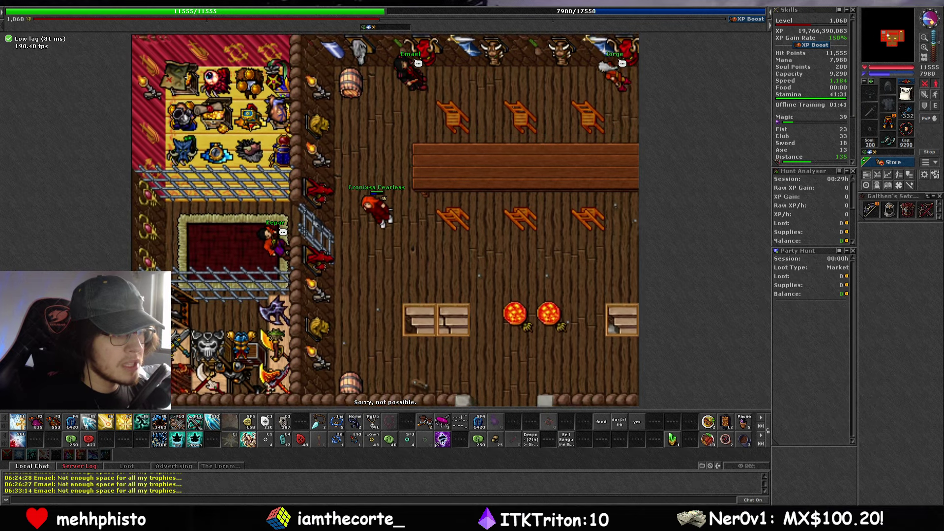
key("d")
key("d")
key("d")
key("s")
key("d")
key("w")
key("d")
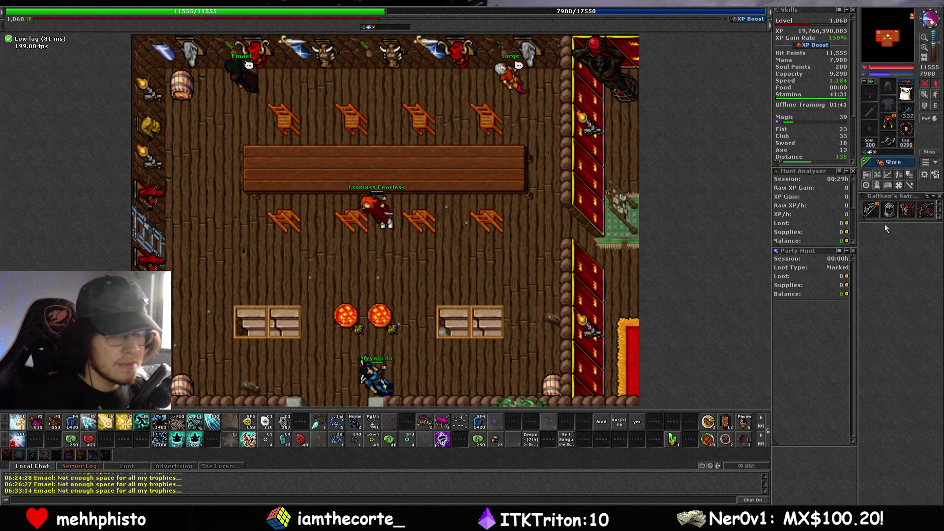
Step: Open the Cyclopedia's Boss Slots page and reposition the window to examine the boss points and equipment loot bonus
left_click(876, 185)
left_click_drag(497, 128, 417, 99)
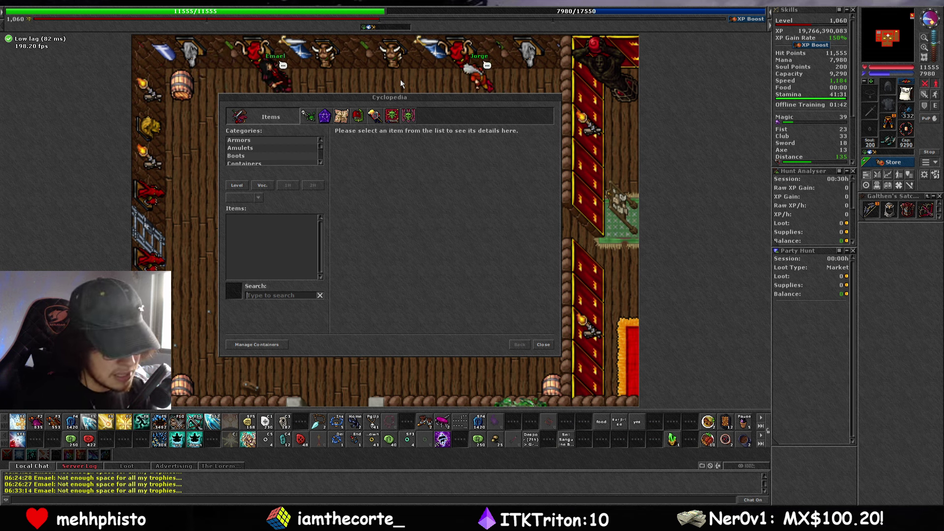
left_click_drag(398, 96, 350, 95)
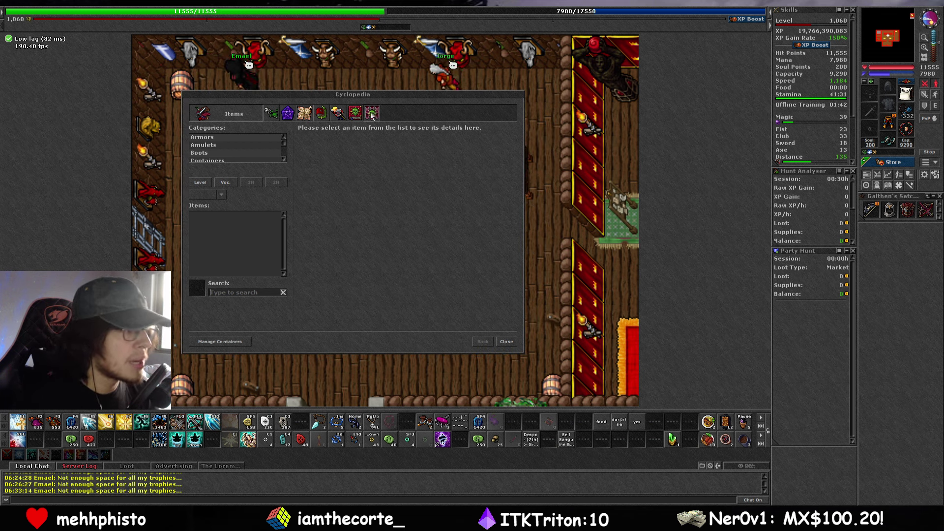
left_click(364, 115)
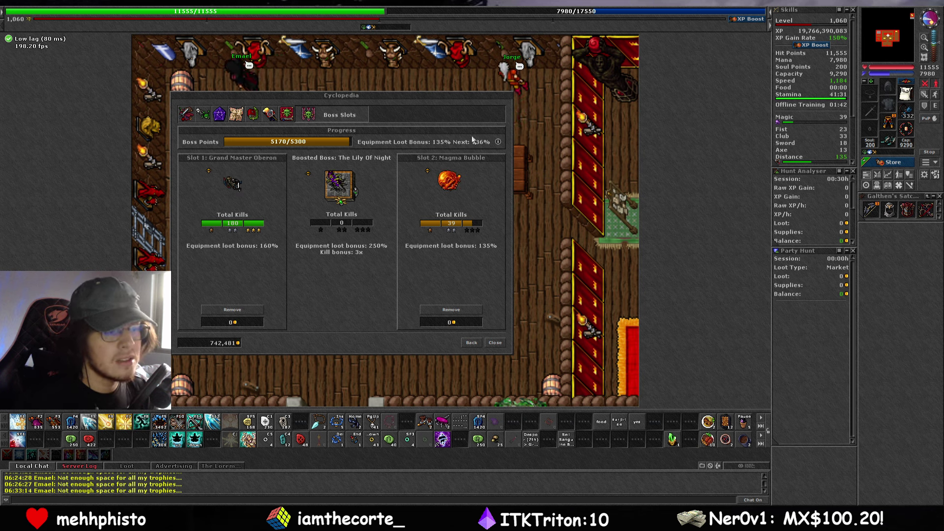
left_click_drag(444, 94, 490, 96)
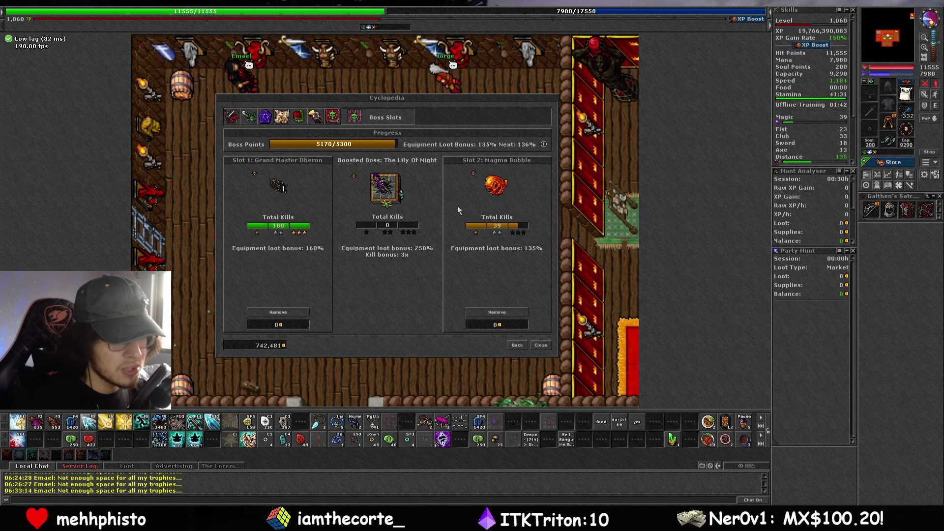
left_click_drag(417, 98, 482, 90)
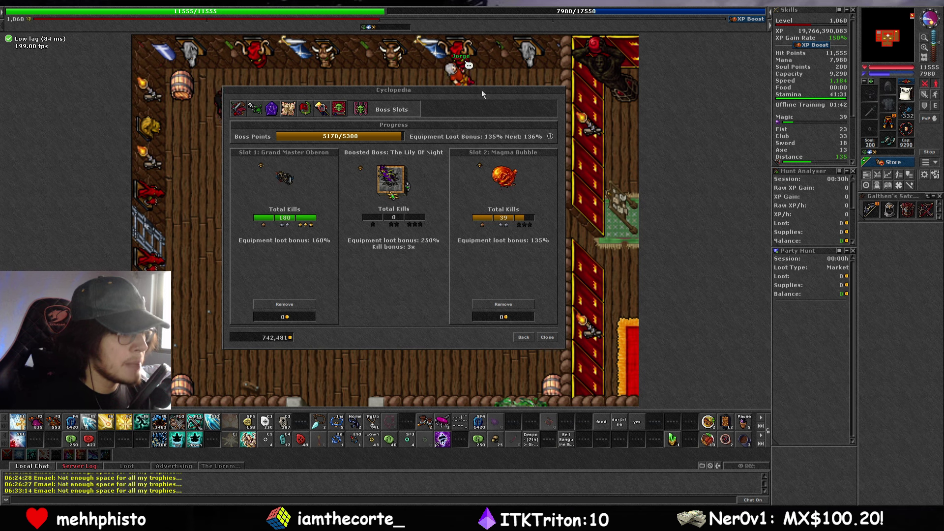
Step: Browse the Bosstiary pages of boss kills and return to Boss Slots to examine the kill progress of Grand Master Oberon
left_click(340, 109)
left_click(409, 108)
left_click(341, 109)
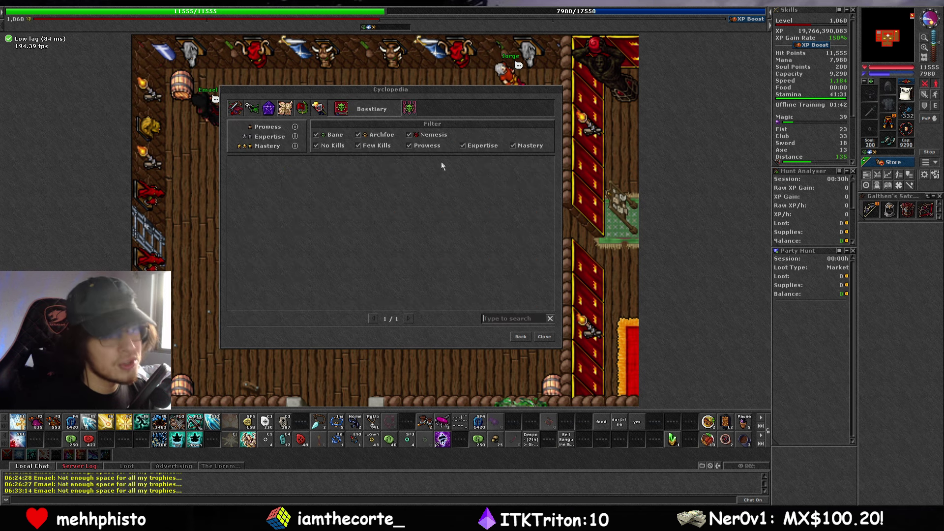
left_click(410, 318)
left_click(409, 318)
left_click(410, 319)
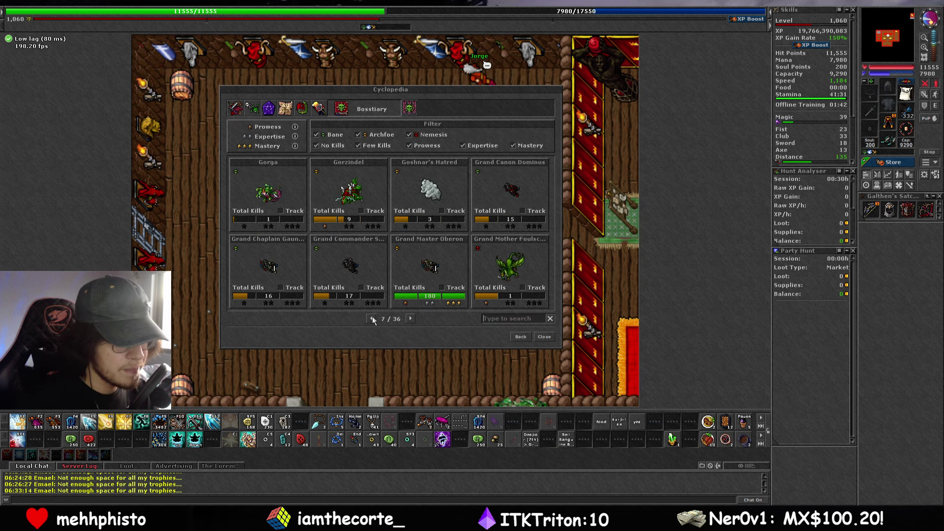
left_click(409, 108)
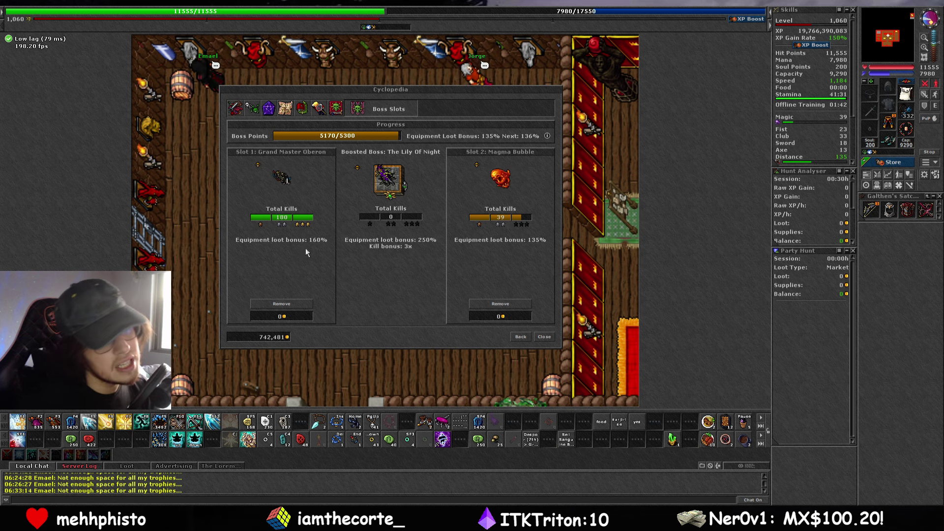
mouse_move(289, 222)
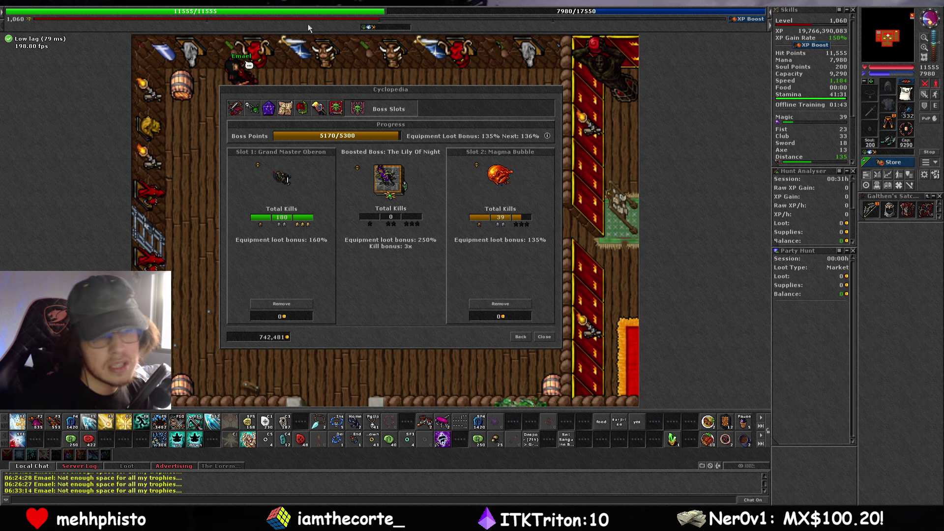
Step: Search the Bosstiary for "ferumb" and "world" to examine the kill progress of Ferumbras and World Devourer
mouse_move(428, 98)
left_mouse_down()
mouse_move(357, 101)
mouse_move(434, 102)
left_mouse_up()
left_click(344, 114)
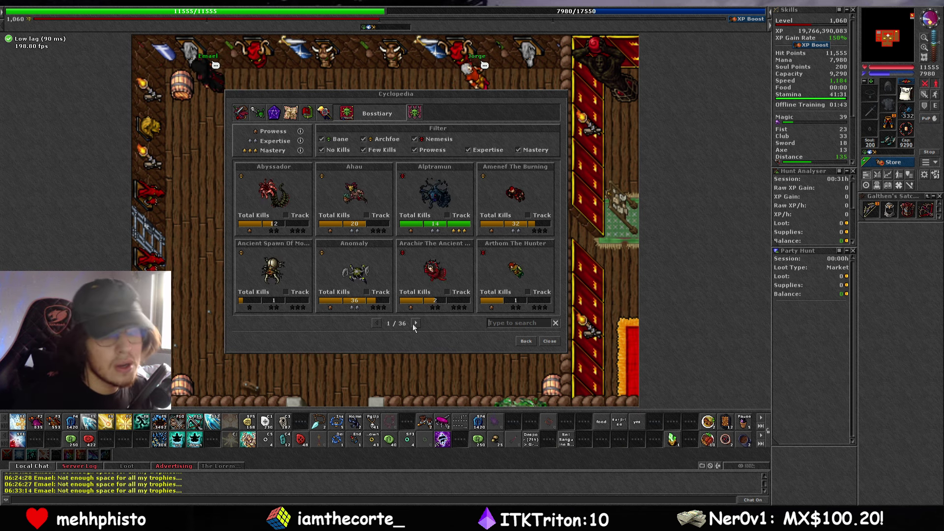
type("ferum")
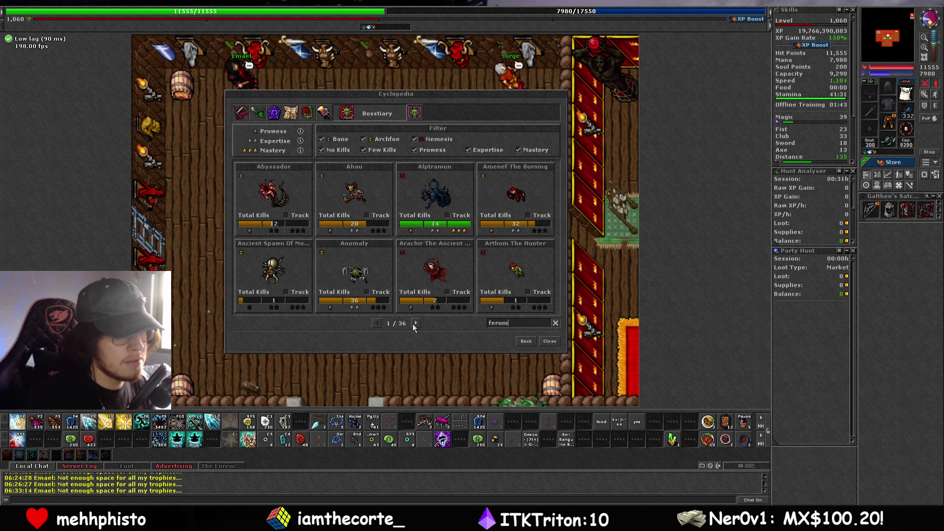
type("b")
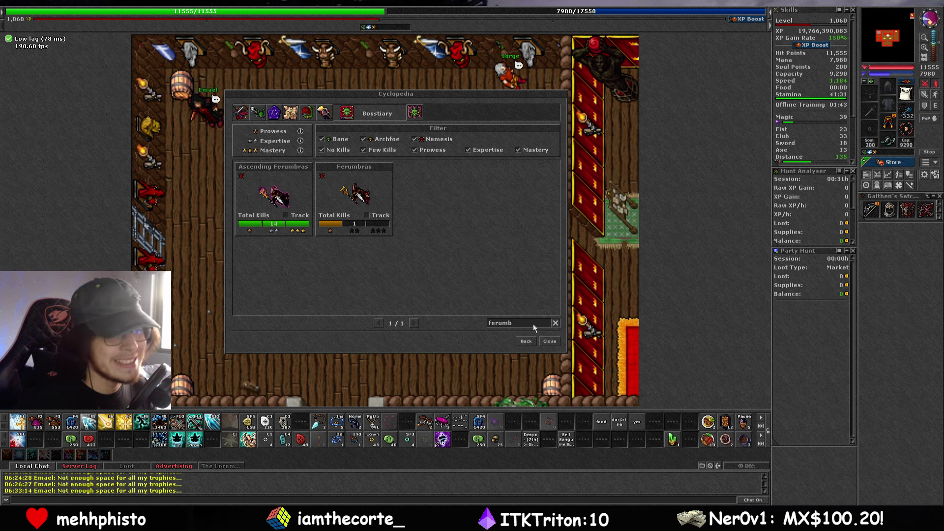
type("world")
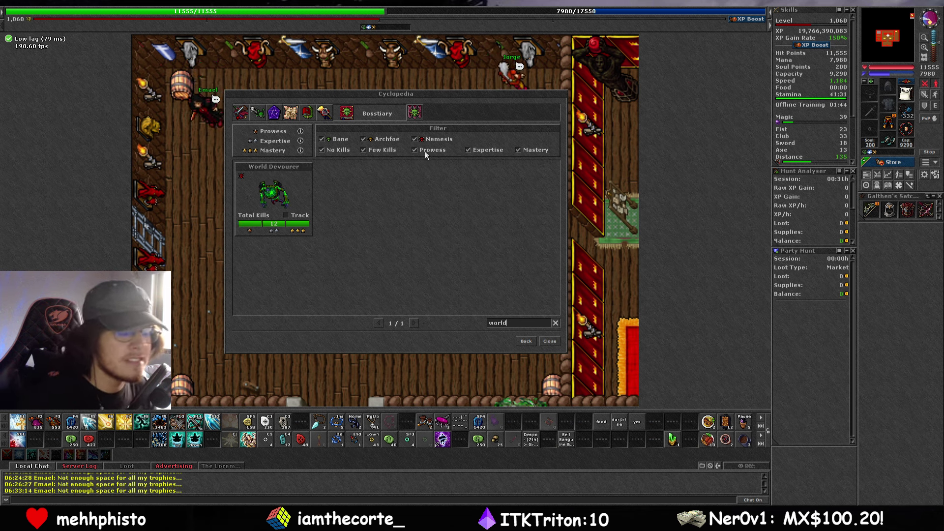
Step: View the Character page, return to the Bosstiary, and search it for "out"
left_click(325, 114)
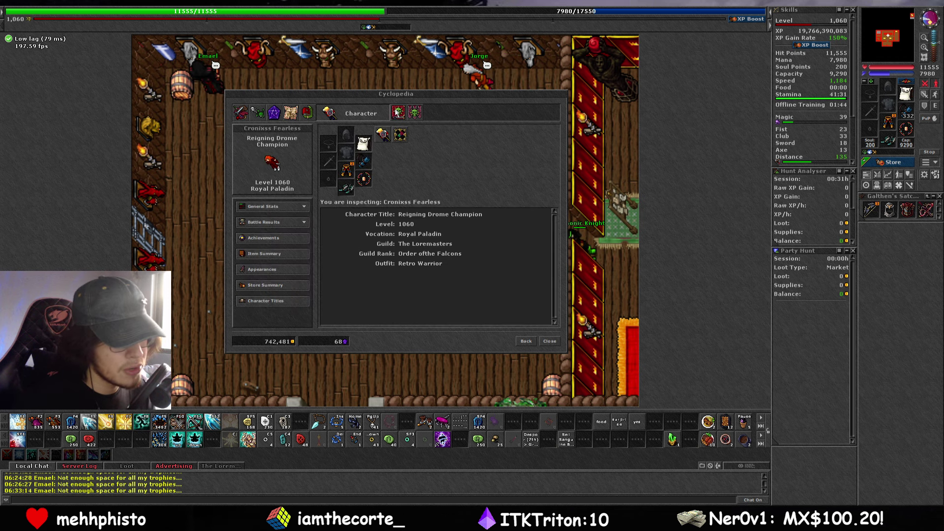
left_click(346, 113)
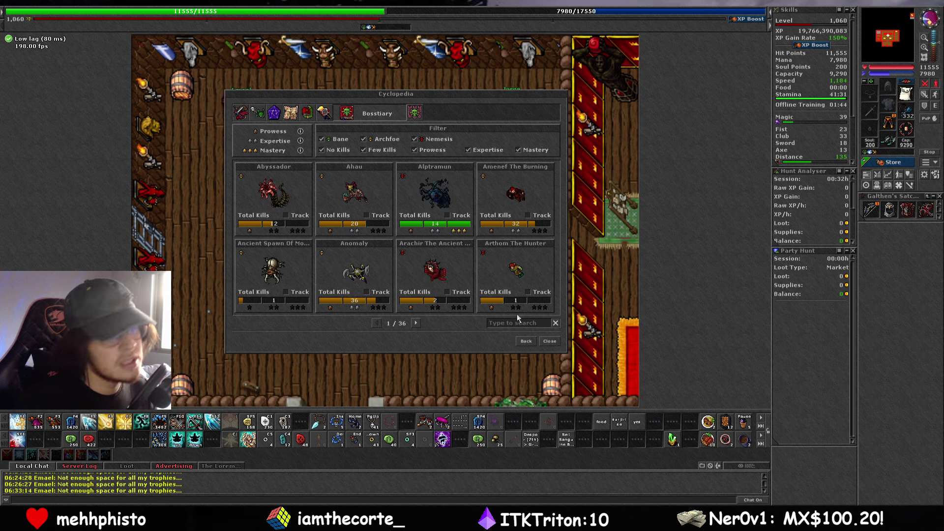
type("b")
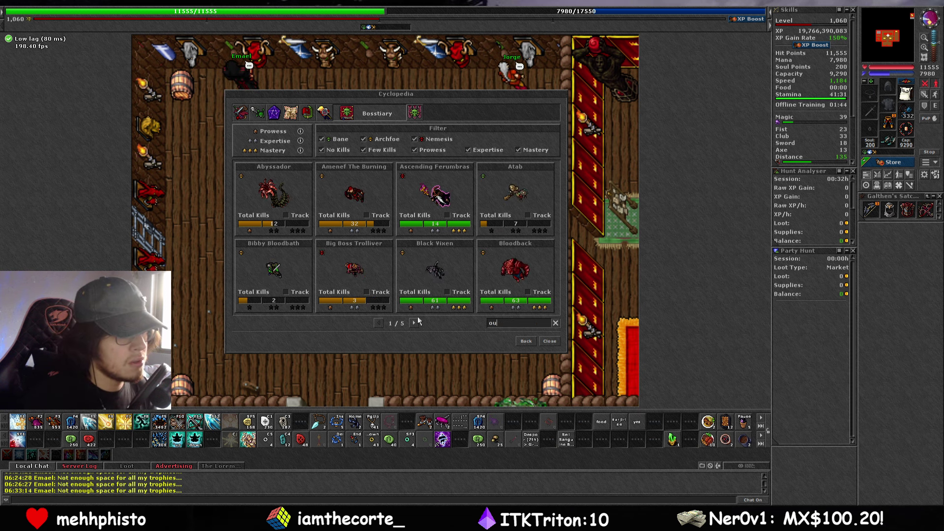
key("BackSpace")
type("out")
Step: Search the Bosstiary for "rag" to examine the matching bosses, and clear the search
key("BackSpace")
key("BackSpace")
key("BackSpace")
type("rag")
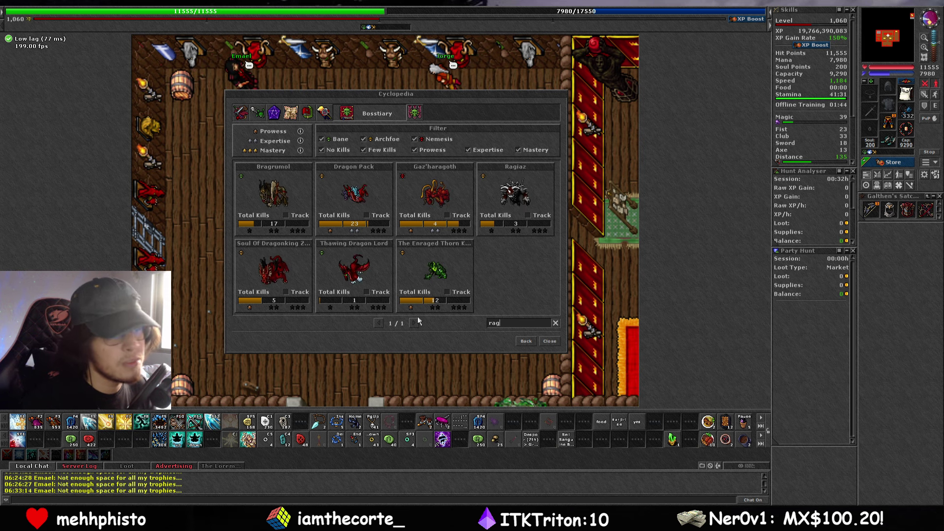
key("BackSpace")
key("BackSpace")
key("BackSpace")
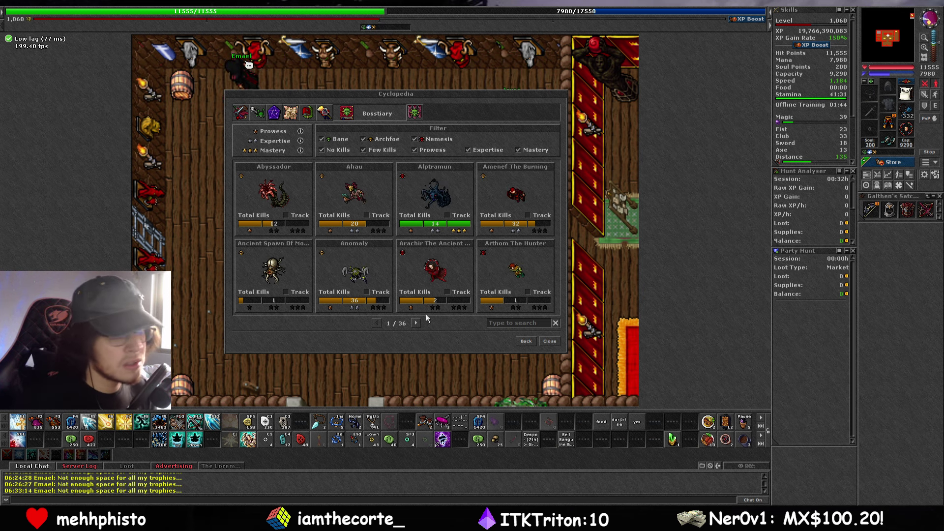
Step: Browse the first few Bosstiary pages back and forth to examine the bosses' kill counts
left_click(416, 323)
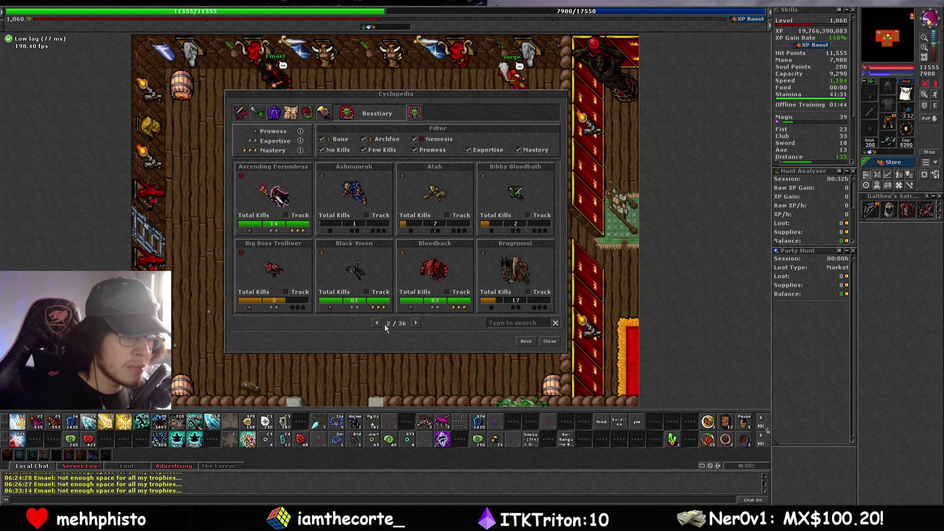
left_click(376, 323)
left_click(416, 323)
left_click(416, 323)
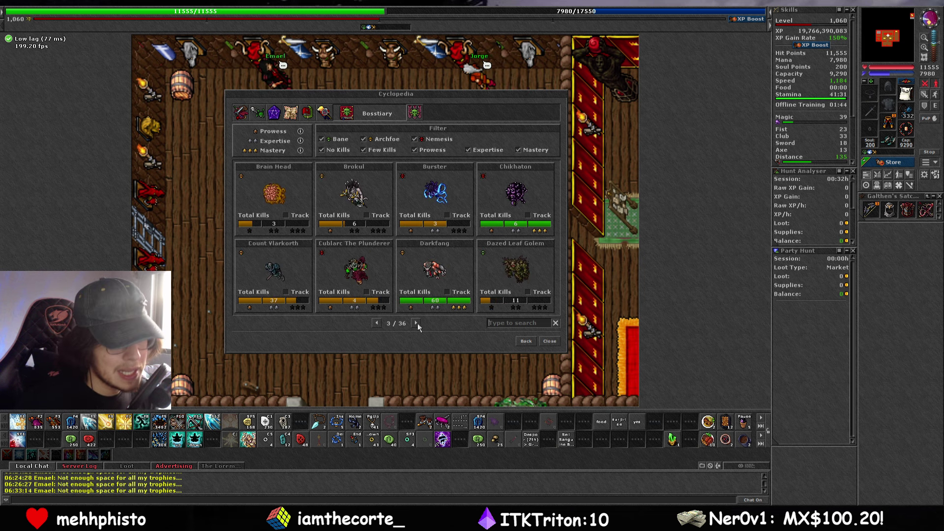
left_click(415, 323)
left_click(376, 323)
left_click(377, 323)
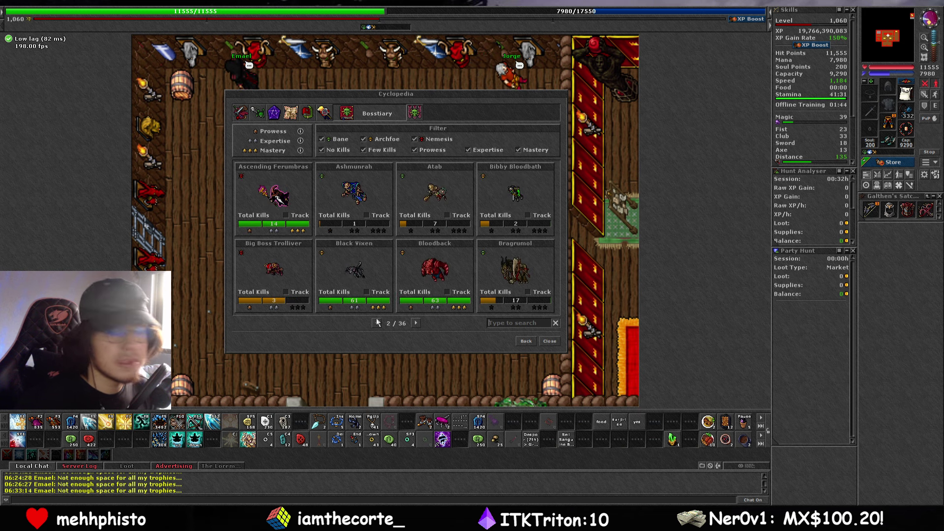
Step: Reposition the Cyclopedia, browse Bosstiary pages 3 to 7 to examine mastery progress, and close the window
left_click_drag(426, 95, 445, 101)
left_click(434, 330)
left_click(433, 330)
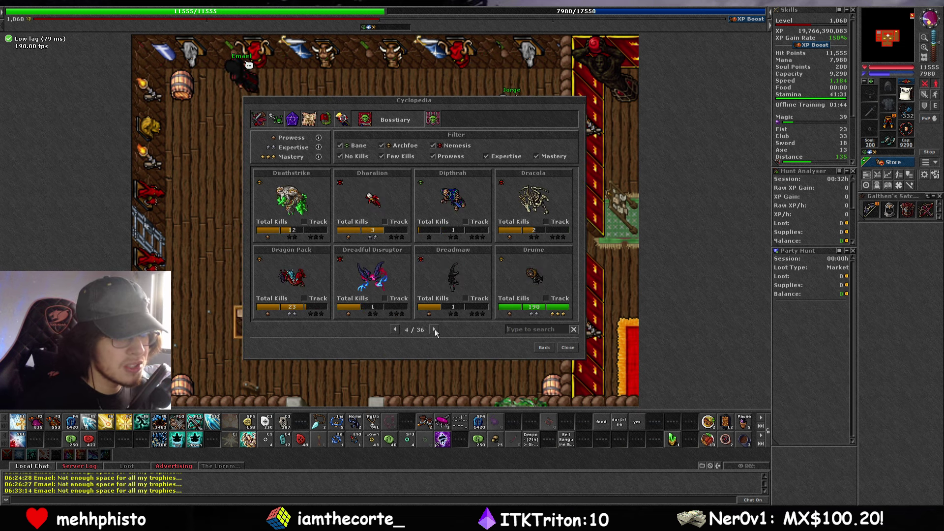
left_click(434, 329)
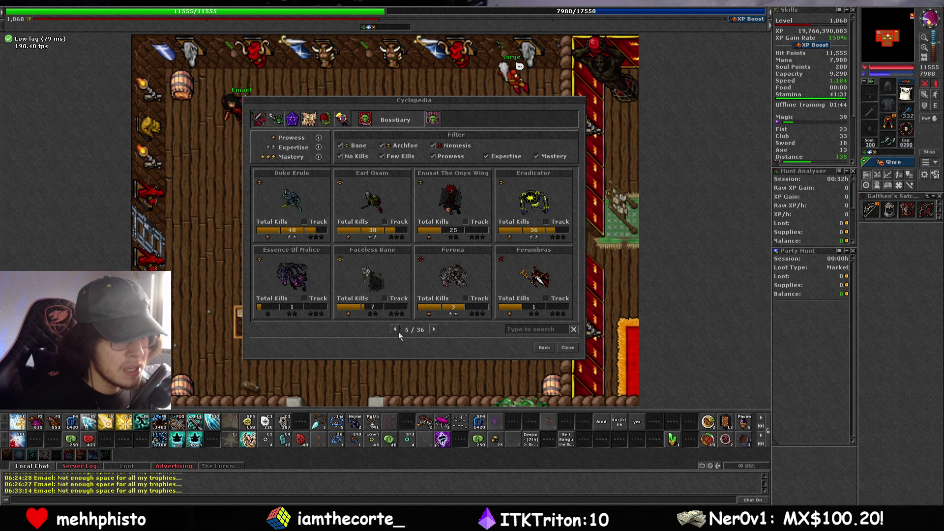
left_click(504, 329)
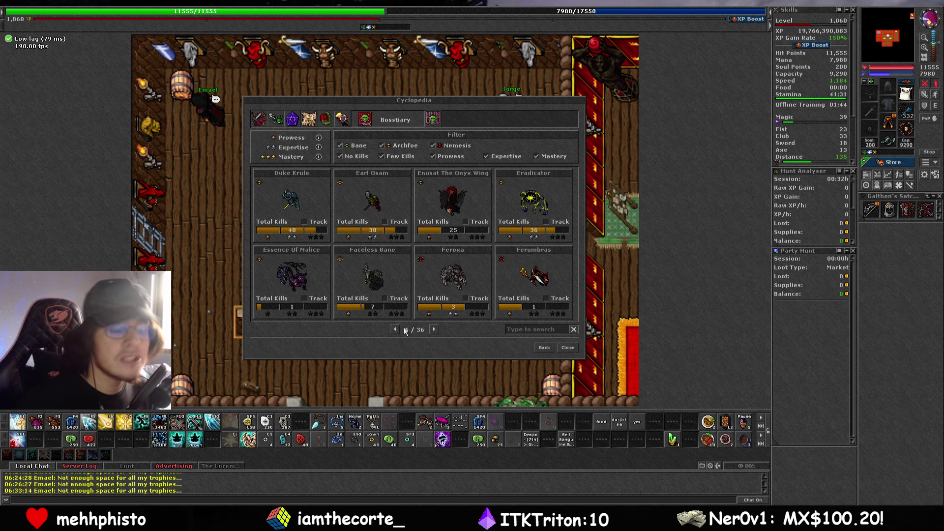
left_click(433, 330)
left_click(434, 329)
left_click(395, 329)
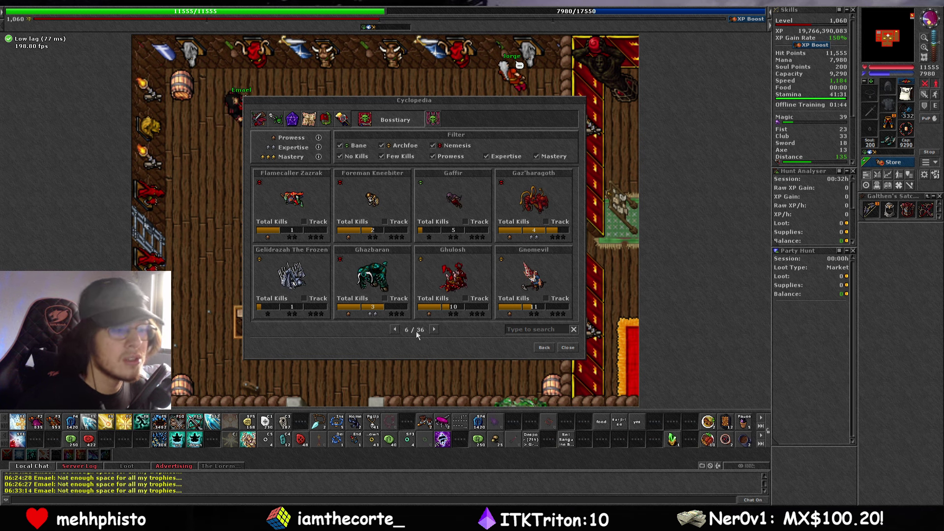
left_click(395, 329)
key("Escape")
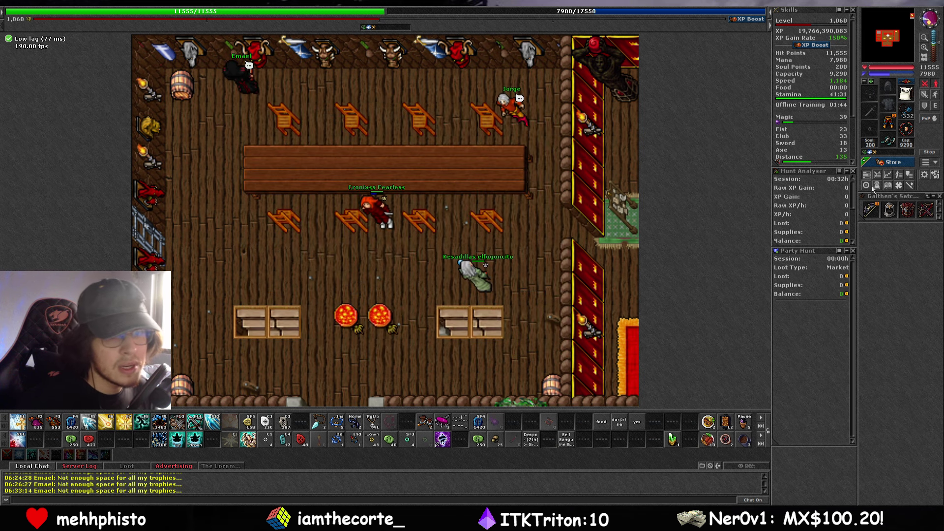
Step: Open the Cyclopedia's item list, search for "silver t", and examine the silver token's market price
left_click(877, 185)
left_click(363, 325)
type("silver t")
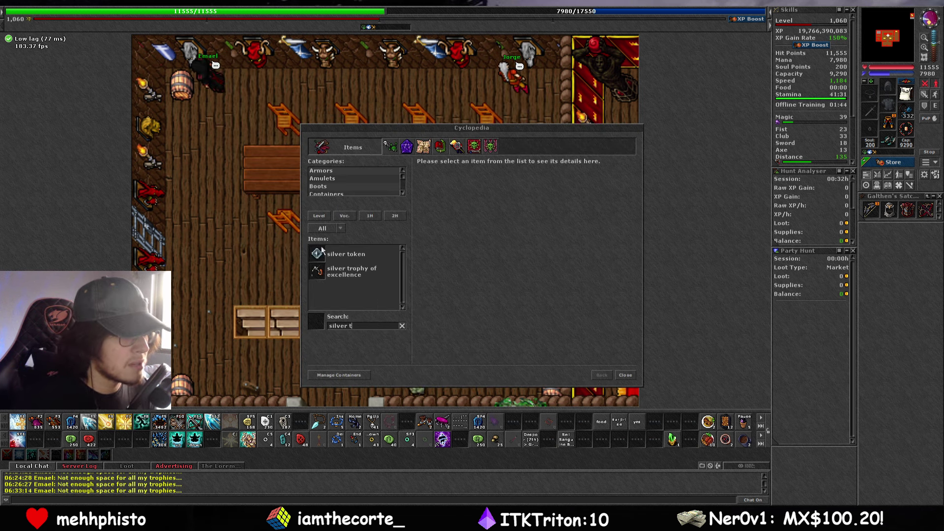
left_click(346, 253)
Step: Search the items for "gold t" and examine the gold token's average market price
key("BackSpace")
key("BackSpace")
key("BackSpace")
key("BackSpace")
key("BackSpace")
key("BackSpace")
key("BackSpace")
key("BackSpace")
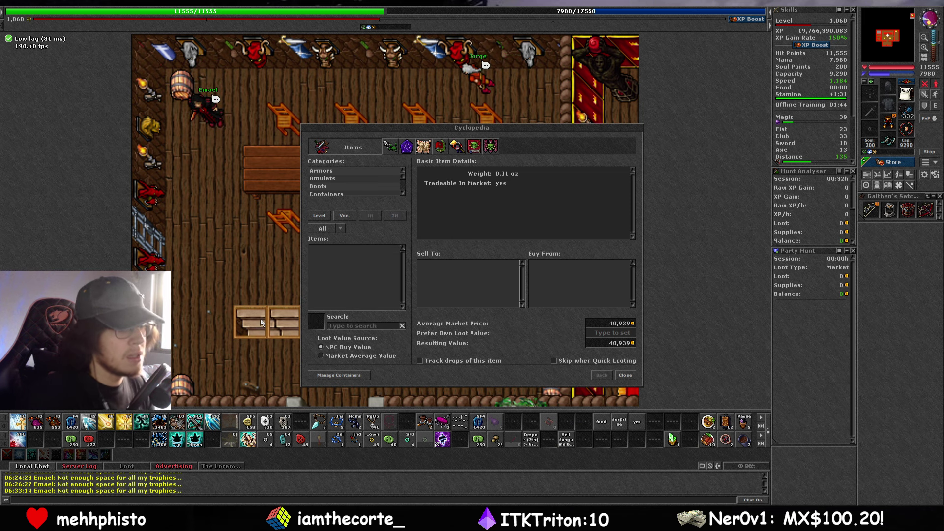
type("gold t")
left_click(347, 254)
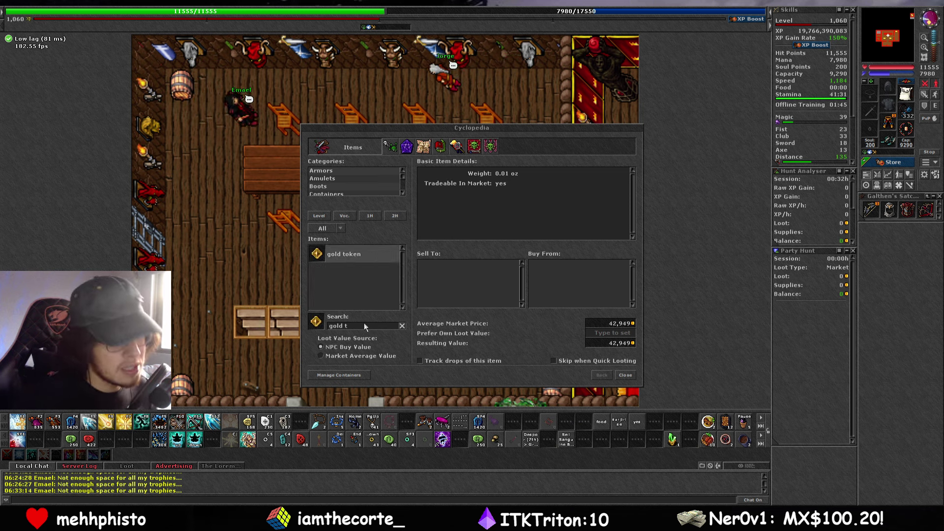
Step: Search the items for "epa" and examine the epaulette's average market price
key("BackSpace")
key("BackSpace")
key("BackSpace")
key("BackSpace")
key("BackSpace")
key("BackSpace")
type("epa")
left_click(348, 291)
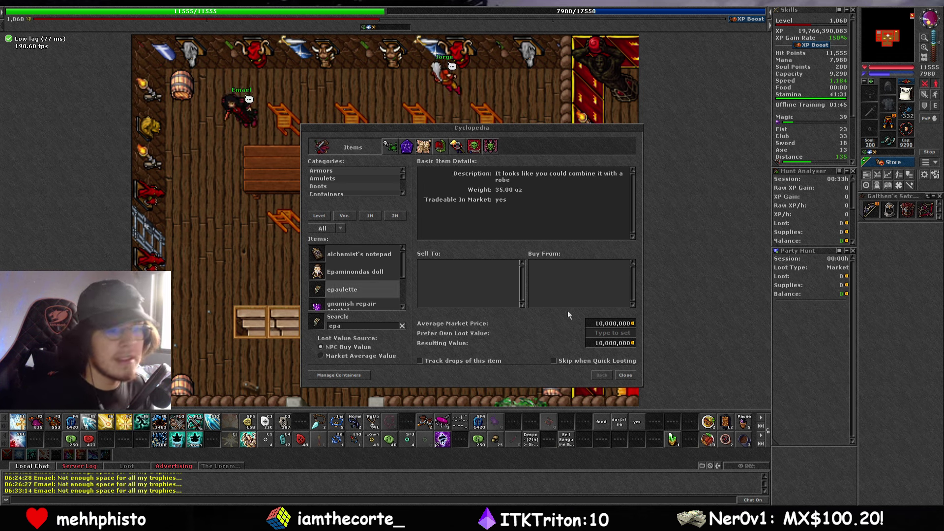
Step: Search the items for "sturd", examine the sturdy book's market price, and close the Cyclopedia
left_click(367, 325)
key("BackSpace")
key("BackSpace")
key("BackSpace")
type("sturd")
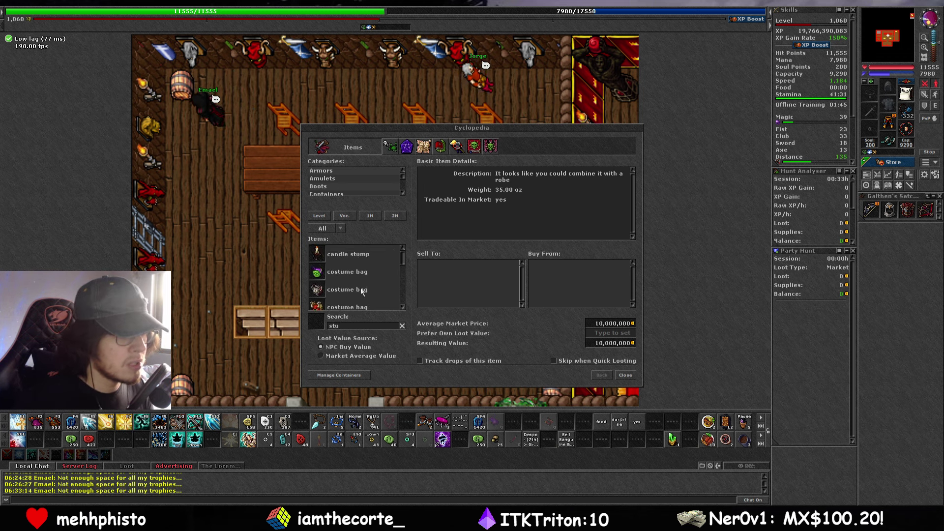
left_click(349, 255)
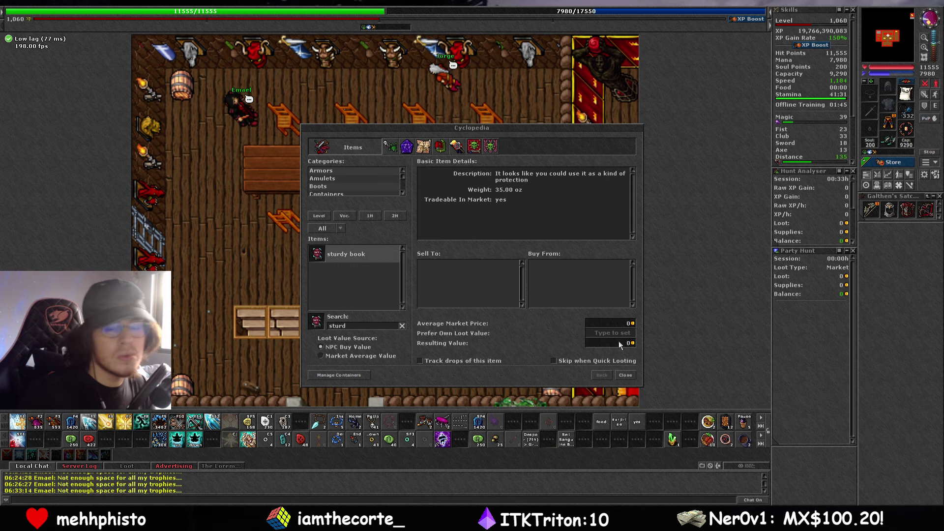
left_click(624, 375)
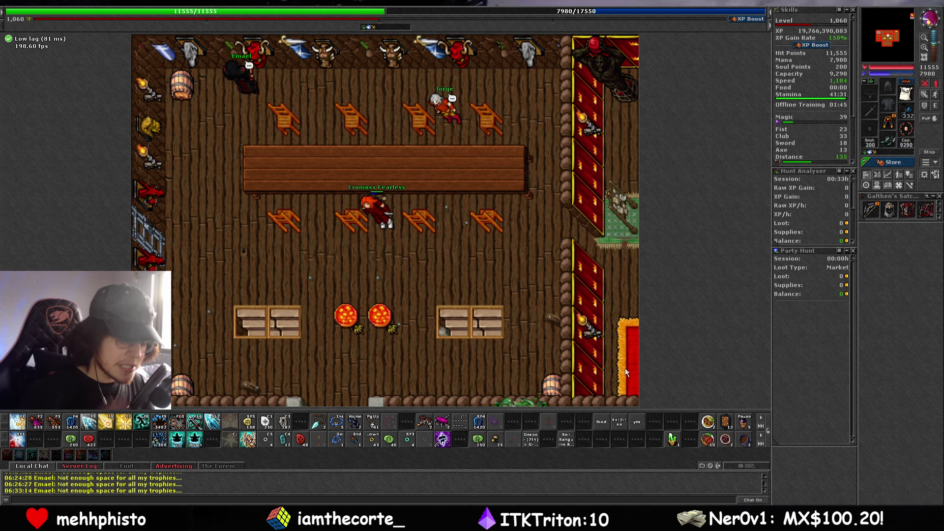
Step: Reopen the Cyclopedia at the Bosstiary and reposition its window over the game view
left_click(877, 188)
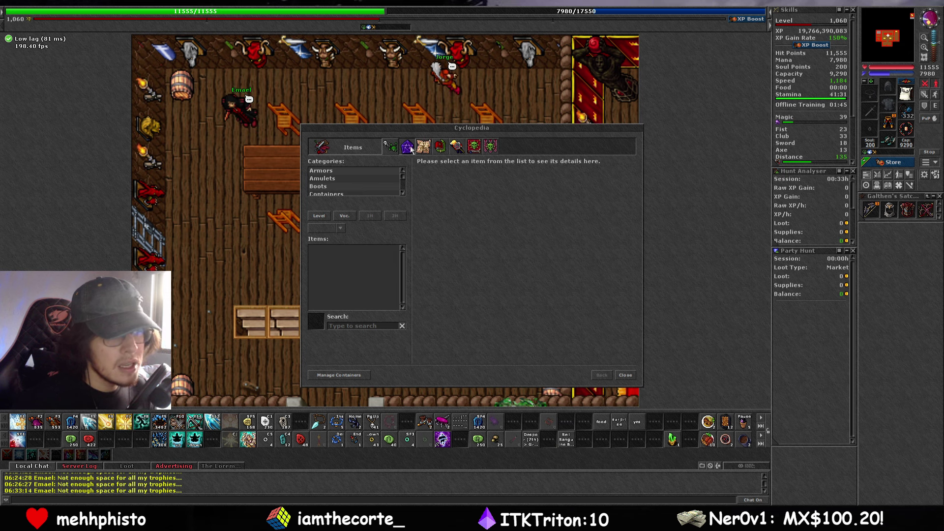
left_click(425, 146)
left_click(426, 146)
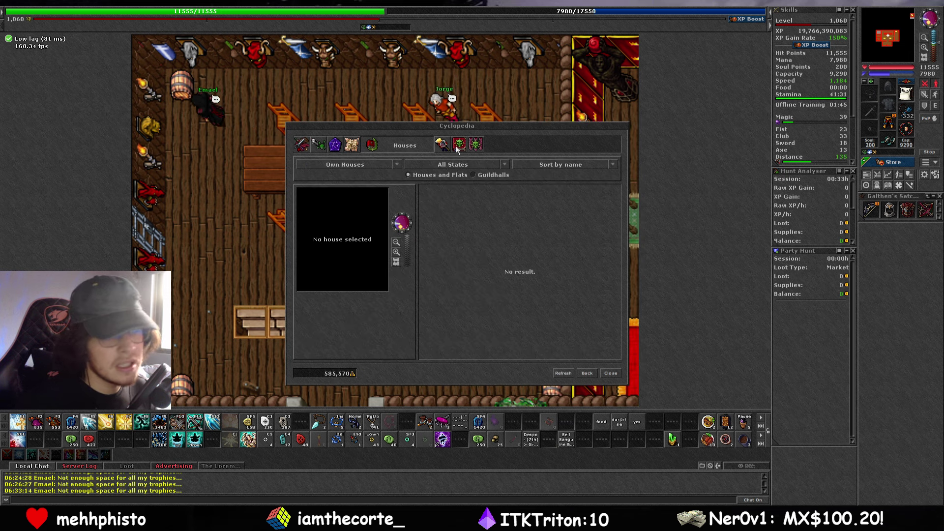
left_click(460, 143)
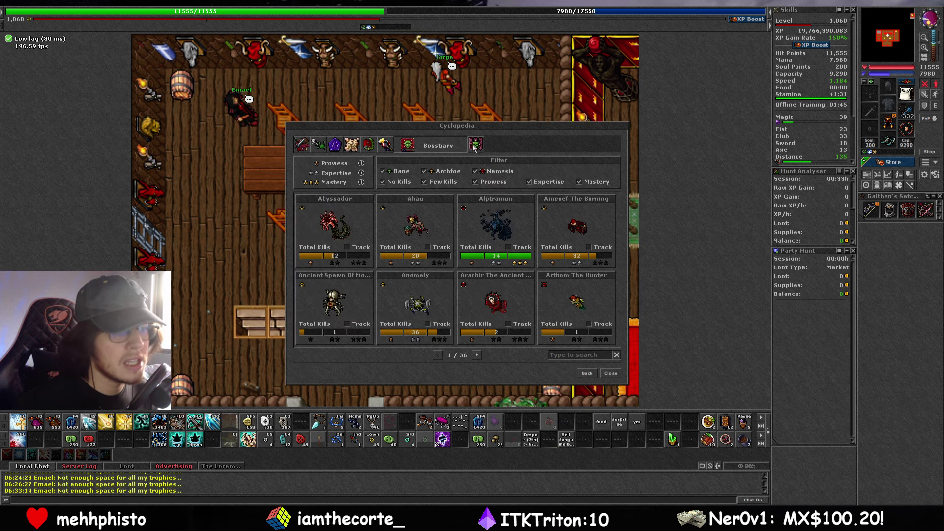
left_click_drag(494, 128, 364, 103)
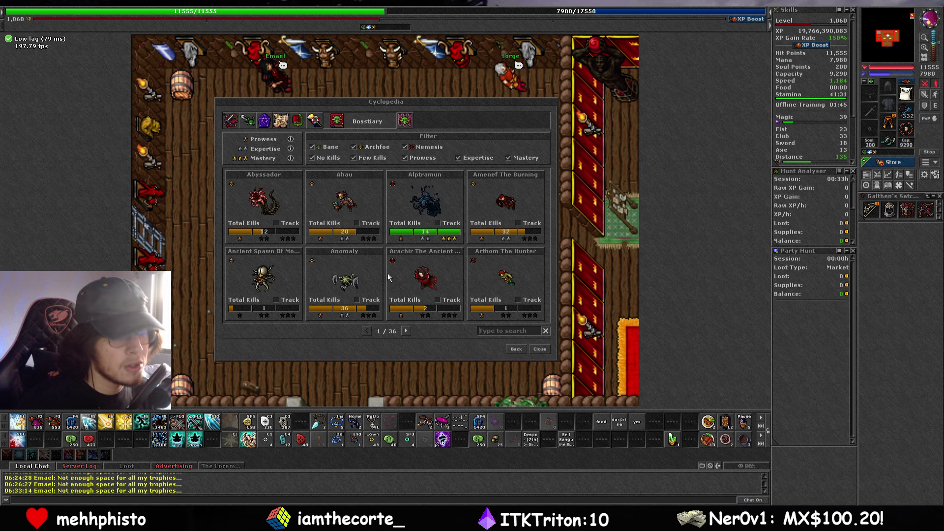
Step: Page through the Bosstiary from page 1 to page 7 to examine the kill progress of each boss
left_click(406, 331)
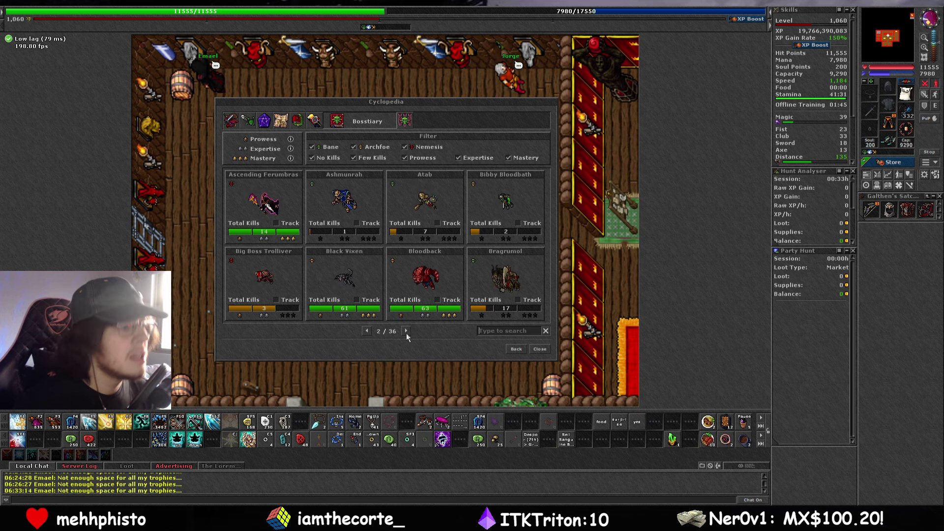
left_click(406, 331)
left_click(406, 331)
left_click(406, 330)
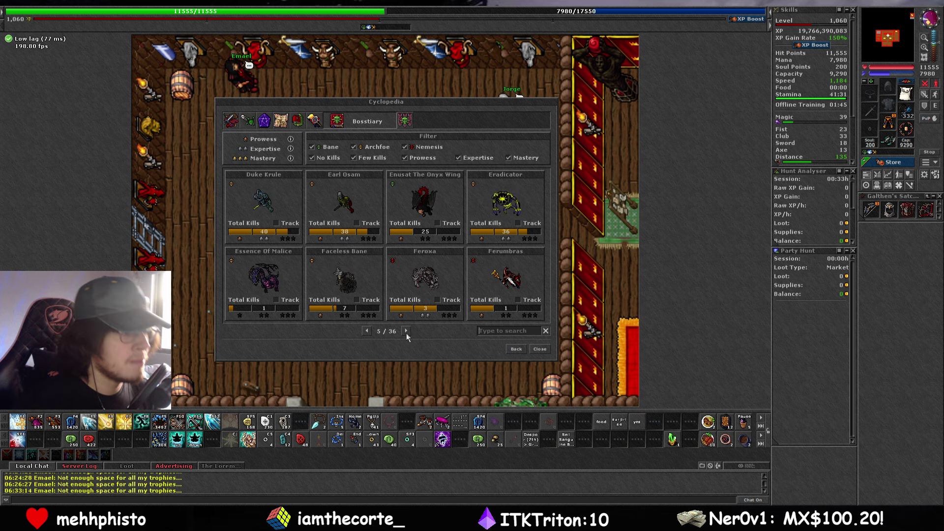
left_click(406, 331)
left_click(406, 332)
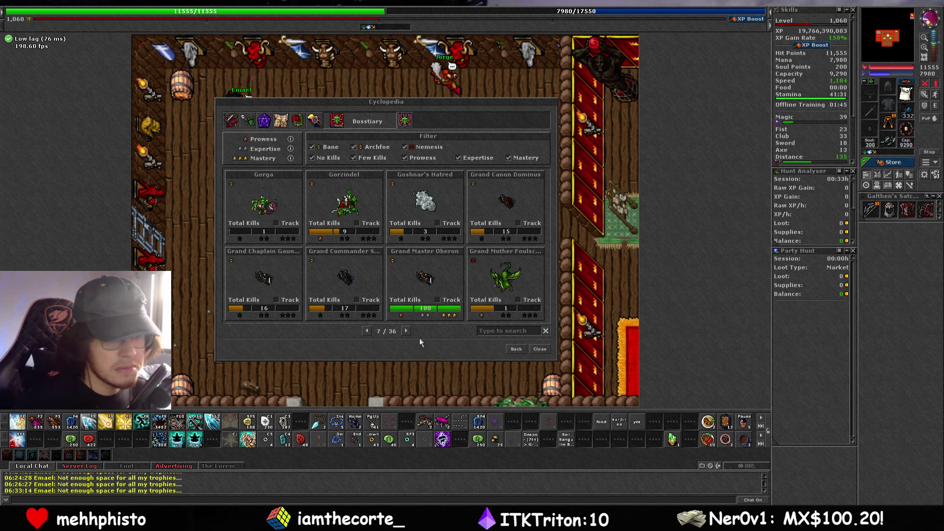
left_click(407, 332)
Step: Check the Boss Slots loot bonuses, return to the Bosstiary, and go to page 7 with Grand Master Oberon
left_click(405, 121)
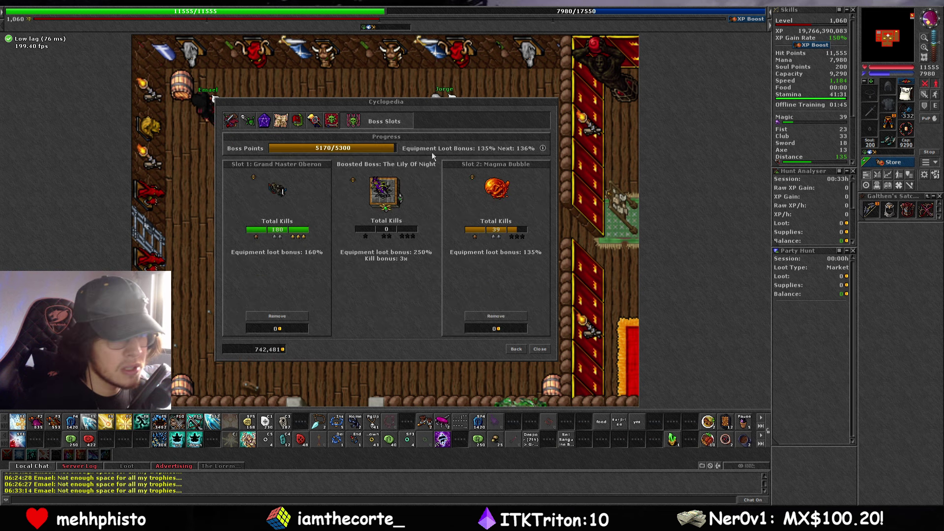
left_click(333, 122)
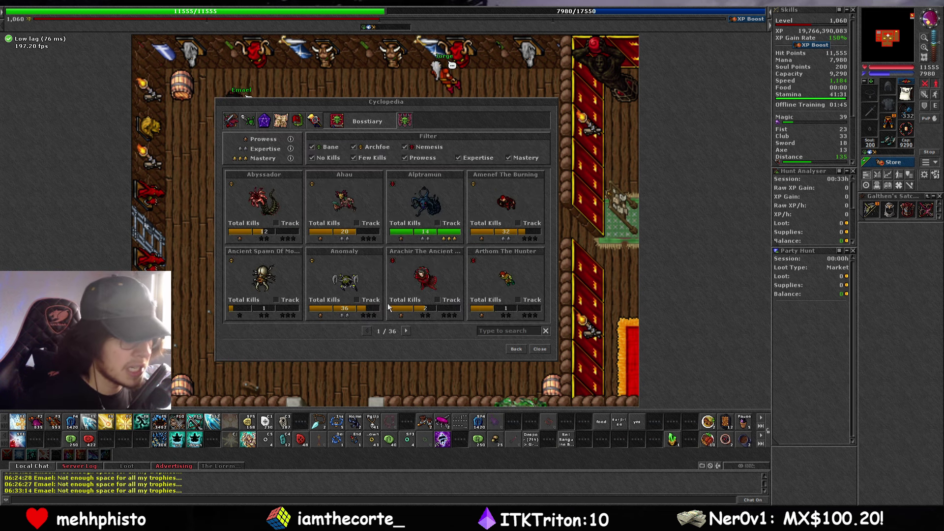
left_click(406, 331)
left_click(406, 332)
left_click(406, 331)
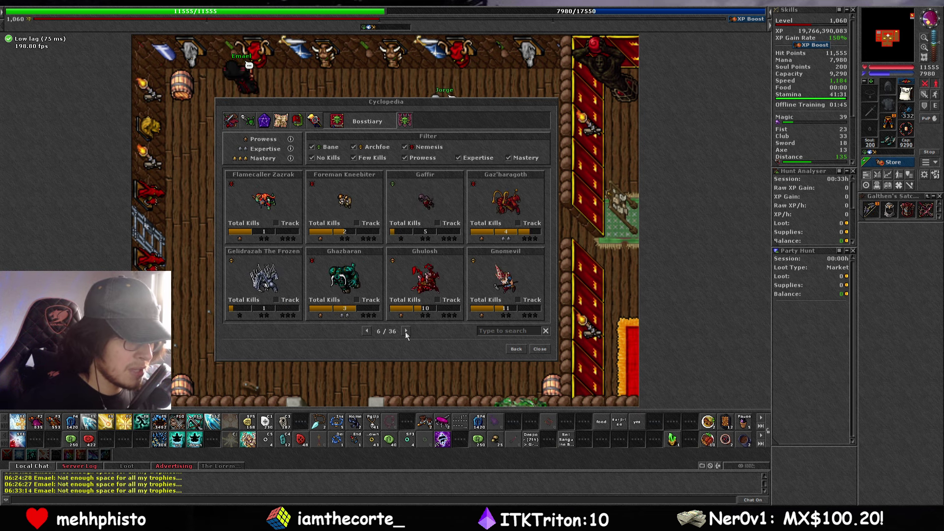
left_click(406, 331)
left_click(406, 332)
left_click(366, 332)
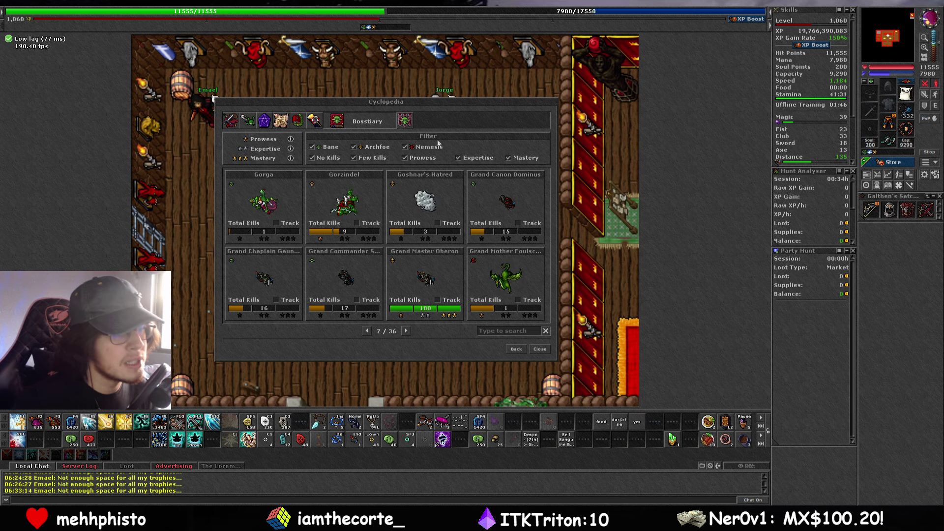
Step: Check the Boss Slots again, return to the Bosstiary's first page, and page forward to page 7
left_click(406, 126)
left_click(381, 123)
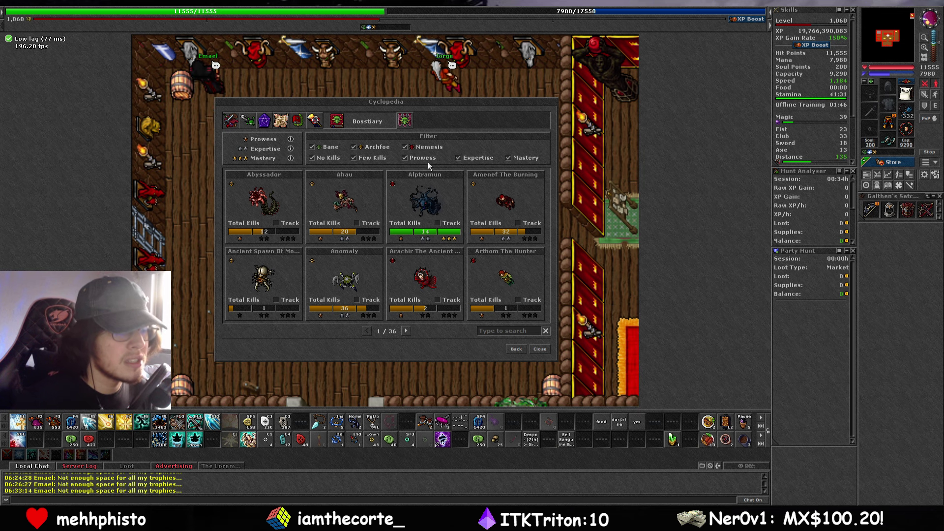
left_click(405, 331)
left_click(406, 331)
left_click(406, 331)
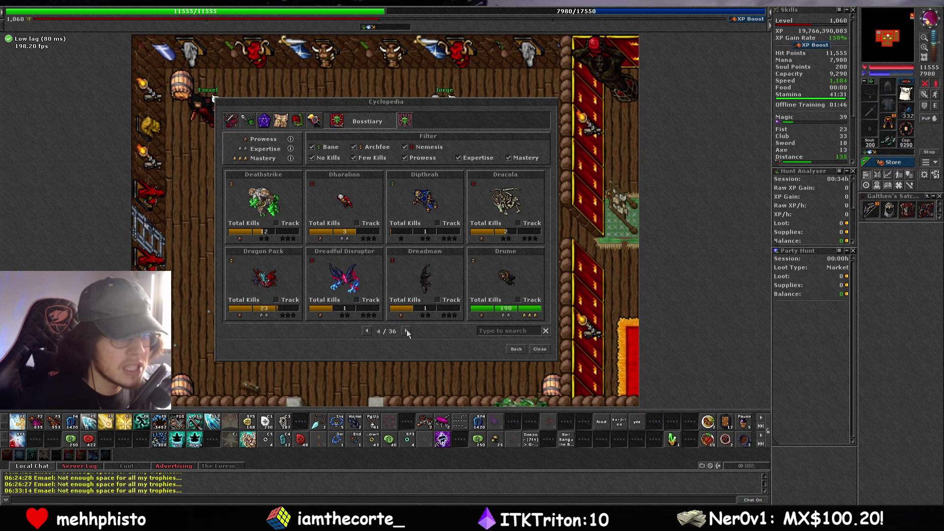
left_click(407, 332)
left_click(406, 332)
left_click(407, 332)
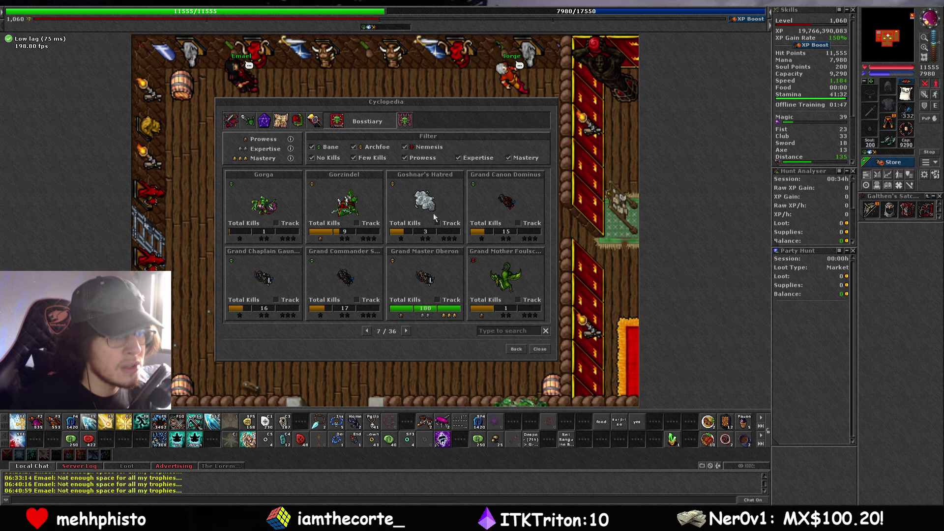
Step: Examine the boss kills on Bosstiary pages 8 and 9, go back to page 8, and close the Cyclopedia
left_click(406, 331)
left_click(405, 331)
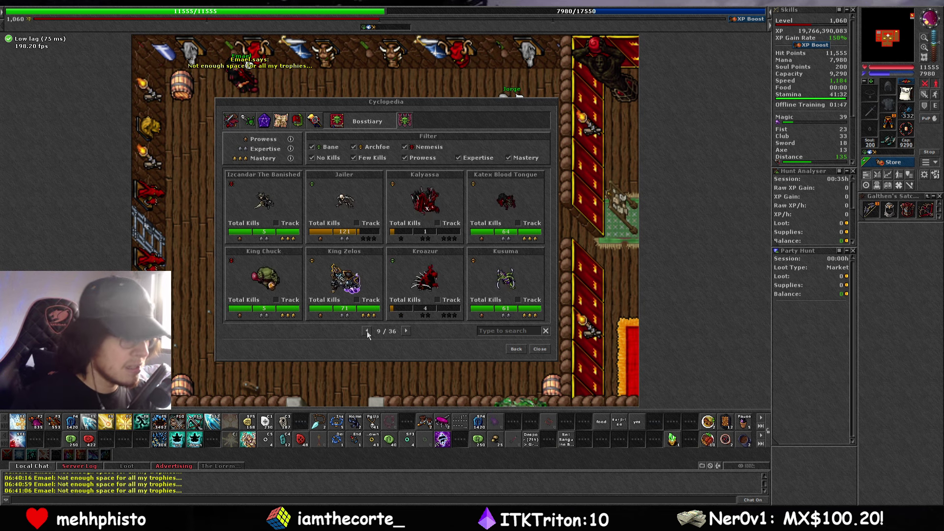
left_click(367, 331)
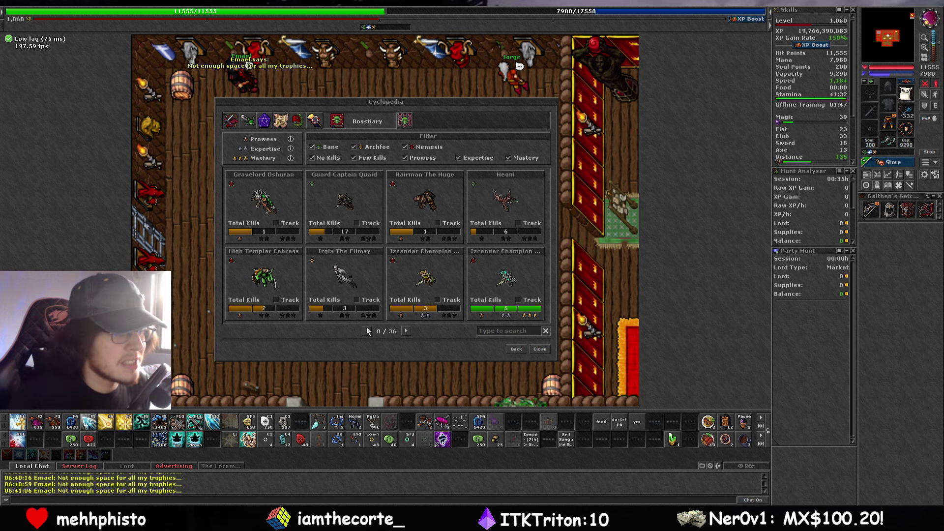
left_click(539, 348)
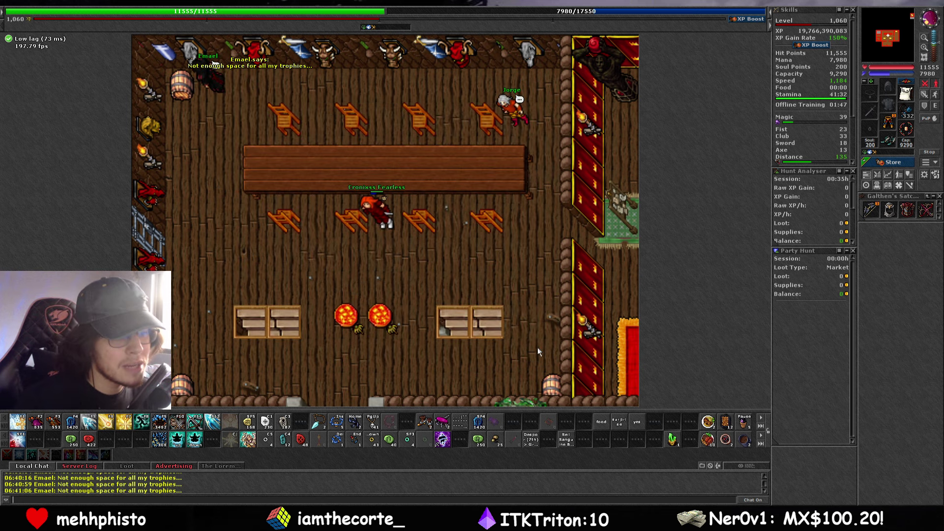
Step: Look at the Server Log messages while walking the character east along the table, and switch back to Local Chat
left_click(170, 469)
key("Right")
key("Right")
key("Right")
key("Right")
key("Right")
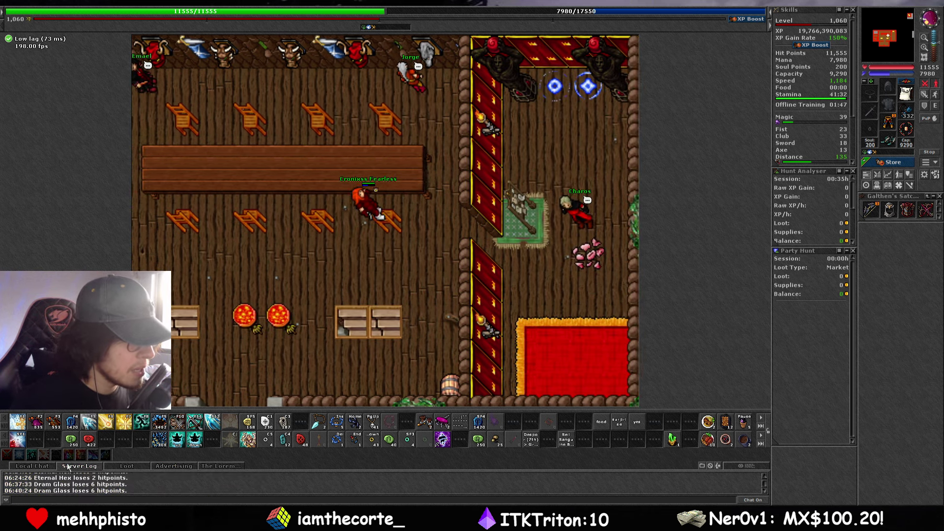
left_click(32, 465)
key("Up")
key("Up")
key("Up")
key("Left")
key("Left")
key("Left")
key("Left")
key("Left")
key("Left")
key("Left")
key("Left")
key("Left")
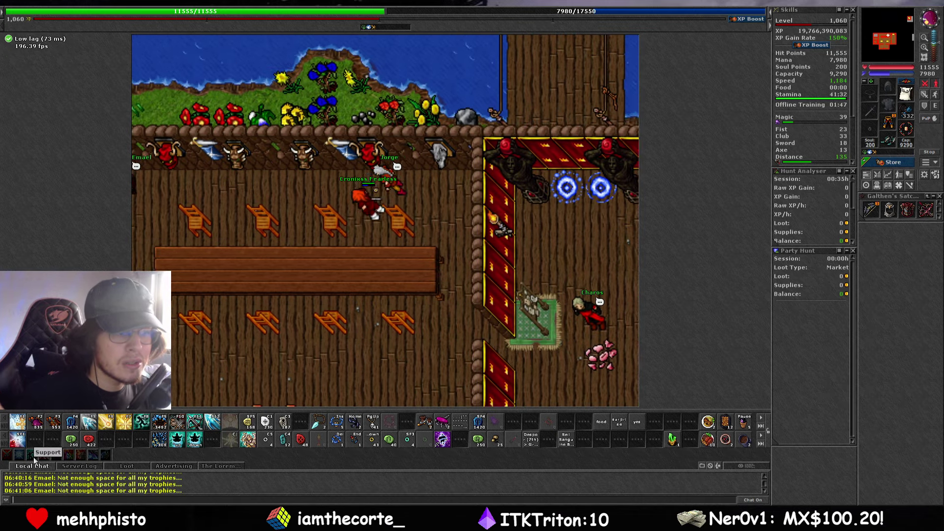
key("Down")
key("Down")
key("Down")
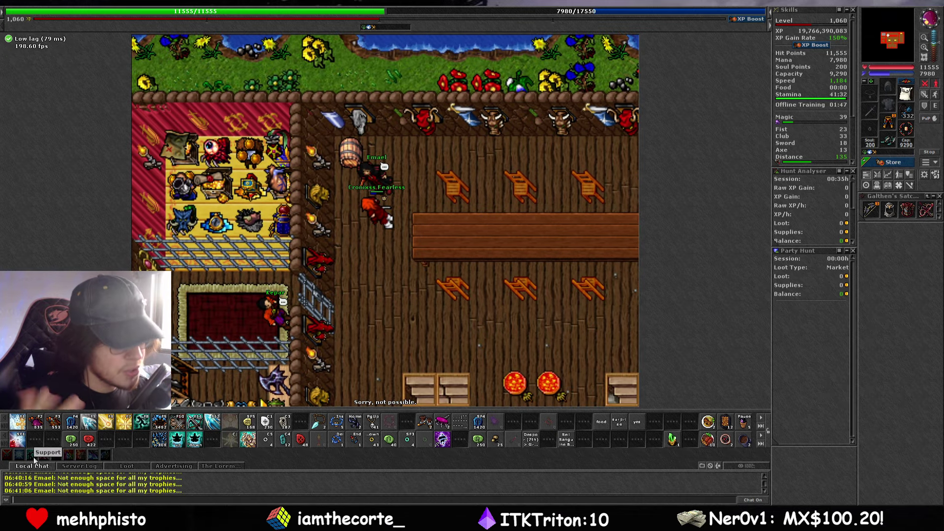
key("Right")
key("Right")
key("Right")
key("Right")
key("Right")
key("Right")
key("Right")
key("Right")
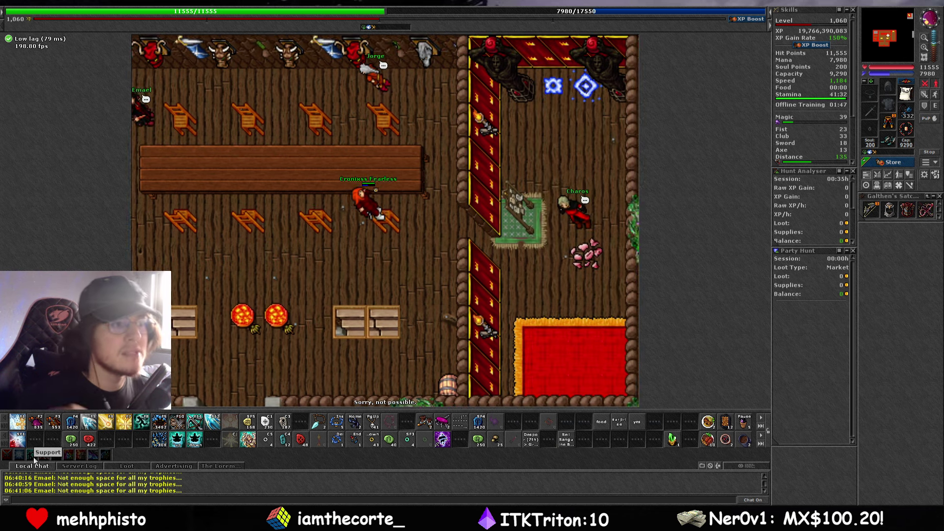
key("Up")
key("Up")
key("Up")
key("Left")
key("Left")
key("Left")
key("Left")
key("Left")
key("Left")
key("Left")
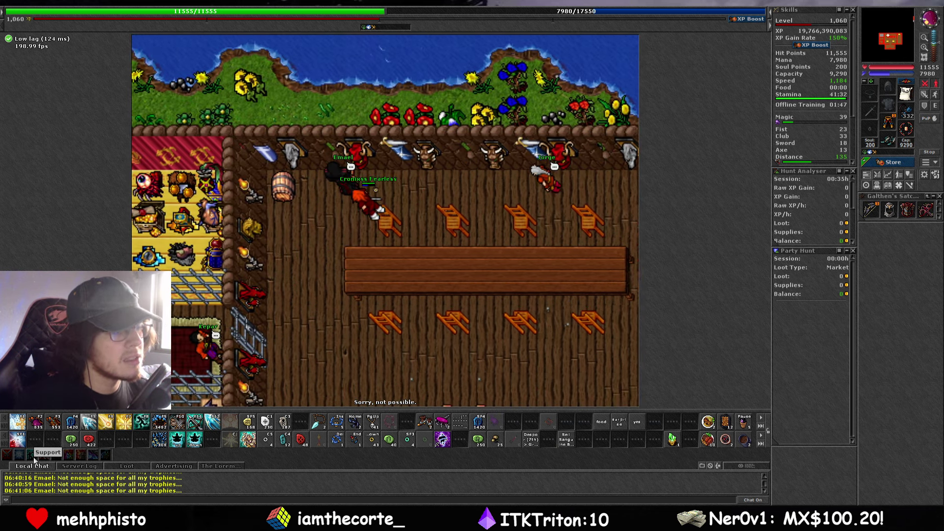
key("Down")
key("Down")
key("Down")
key("Down")
key("Right")
key("Right")
key("Right")
key("Right")
key("Right")
key("Right")
key("Right")
key("Right")
key("Right")
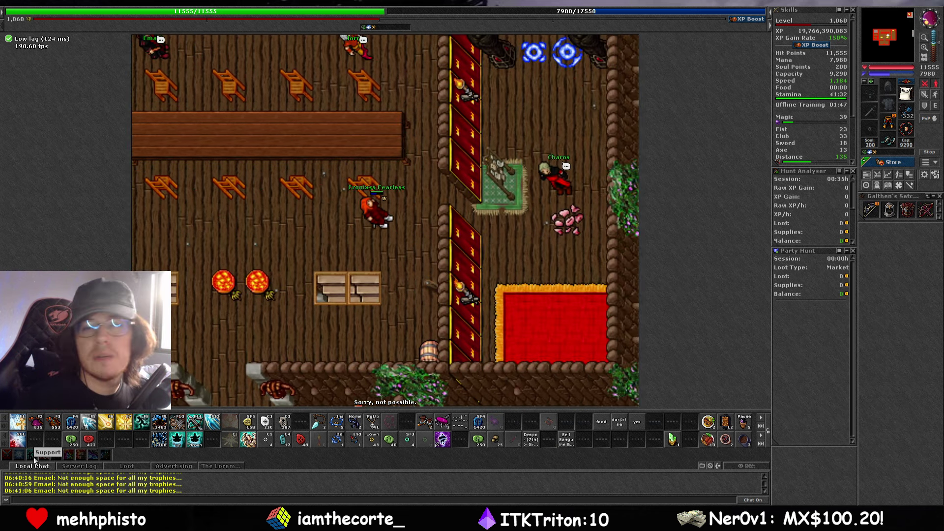
key("Up")
key("Up")
key("Up")
key("Up")
key("Left")
key("Left")
key("Left")
key("Left")
key("Left")
key("Left")
key("Left")
key("Left")
key("Left")
key("Left")
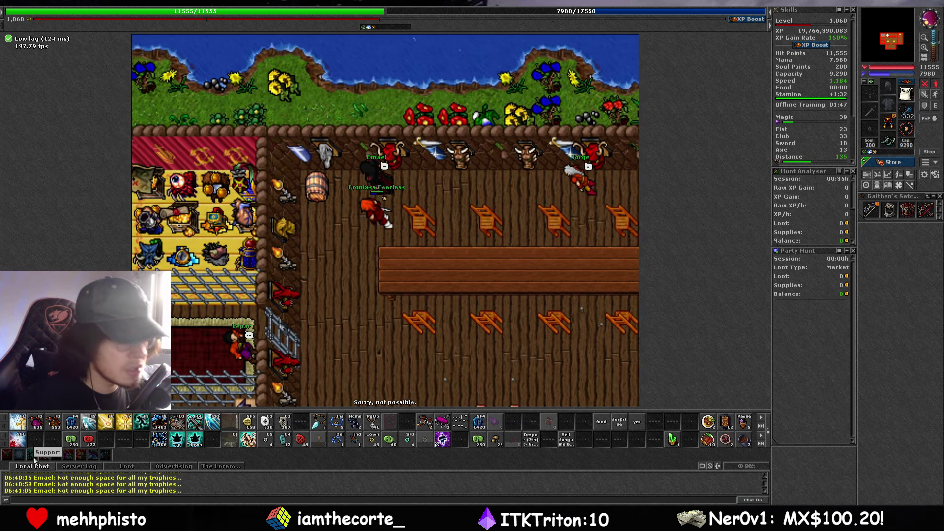
key("Down")
key("Down")
key("Down")
key("Right")
key("Right")
key("Right")
key("Right")
key("Right")
key("Right")
key("Right")
key("Right")
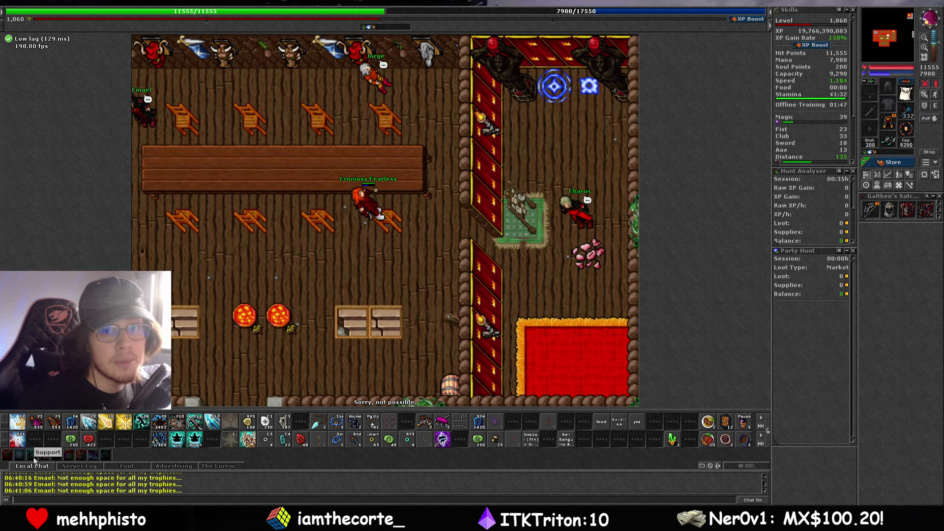
key("Up")
key("Left")
key("Left")
key("Left")
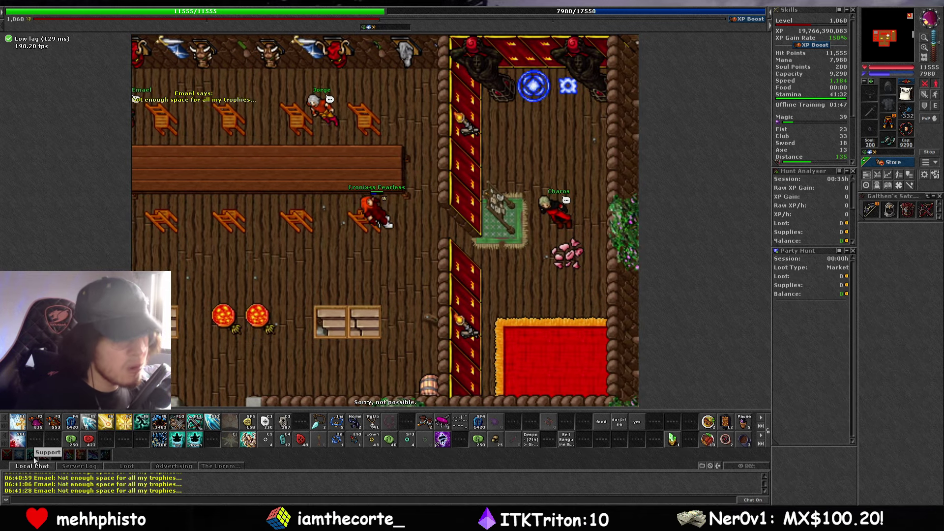
key("Down")
key("Right")
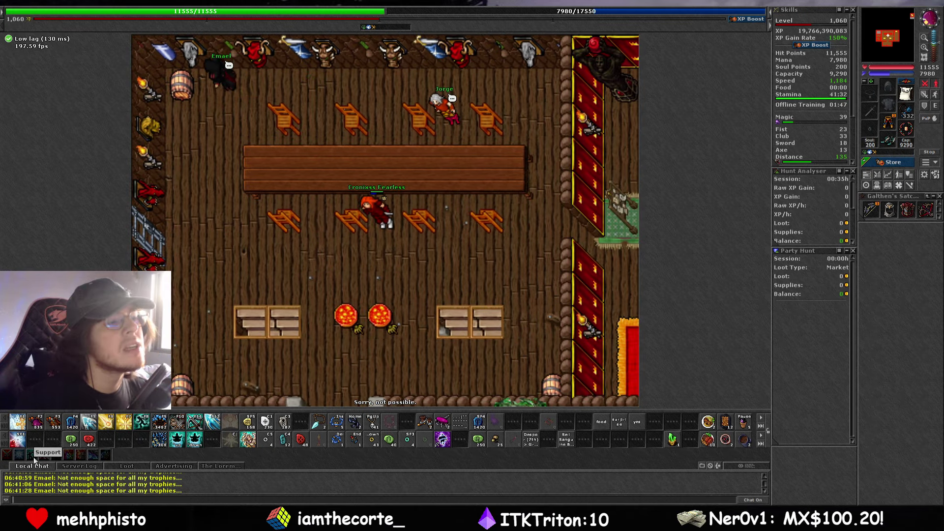
key("Up")
key("Up")
key("Up")
key("Left")
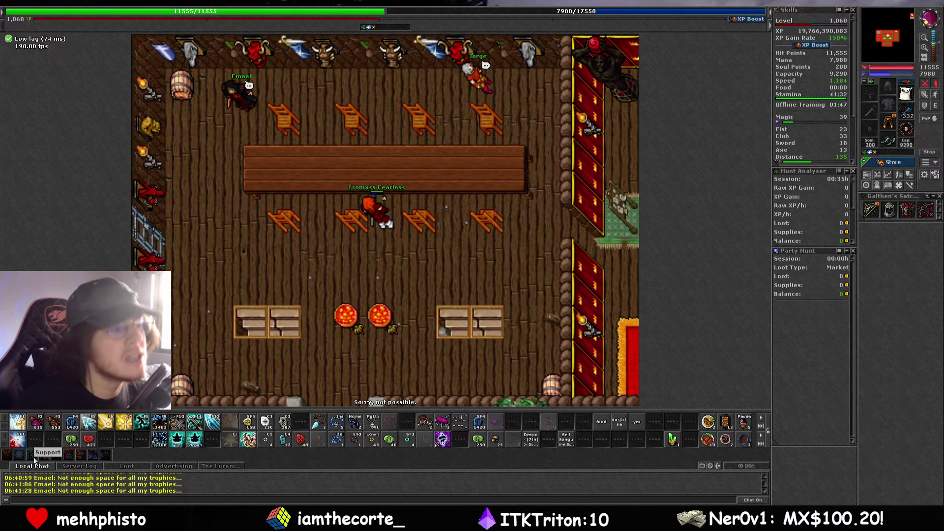
key("Right")
key("Right")
key("Right")
key("Right")
key("Right")
key("Up")
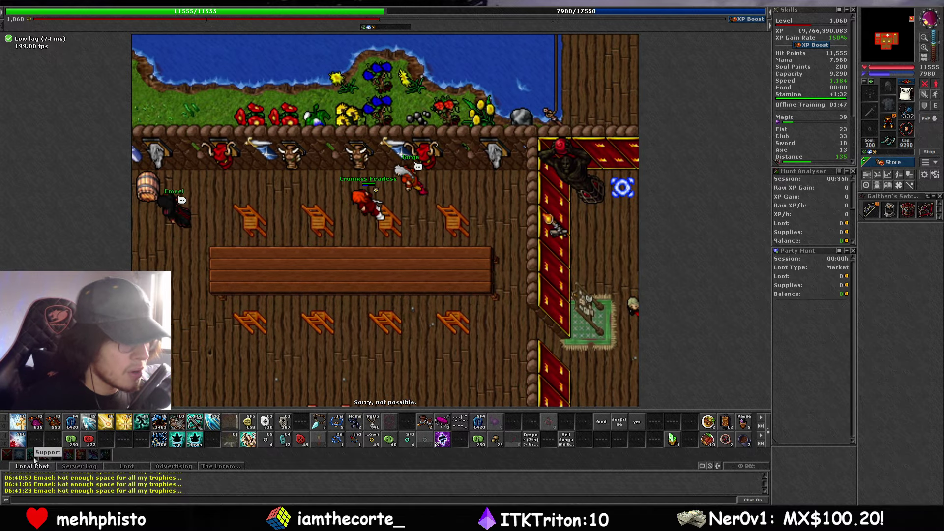
key("Left")
key("Left")
key("Left")
key("Left")
key("Left")
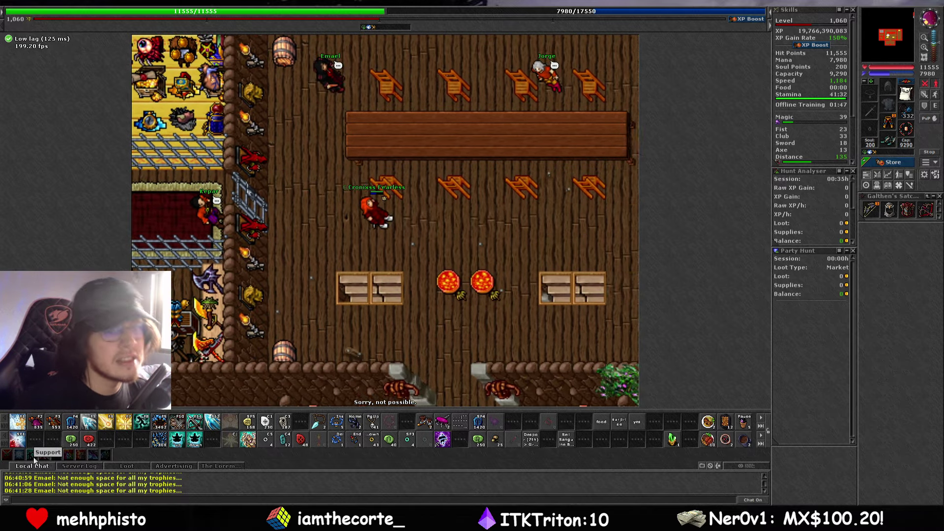
key("Up")
key("Right")
key("Right")
key("Right")
key("Right")
key("Right")
key("Right")
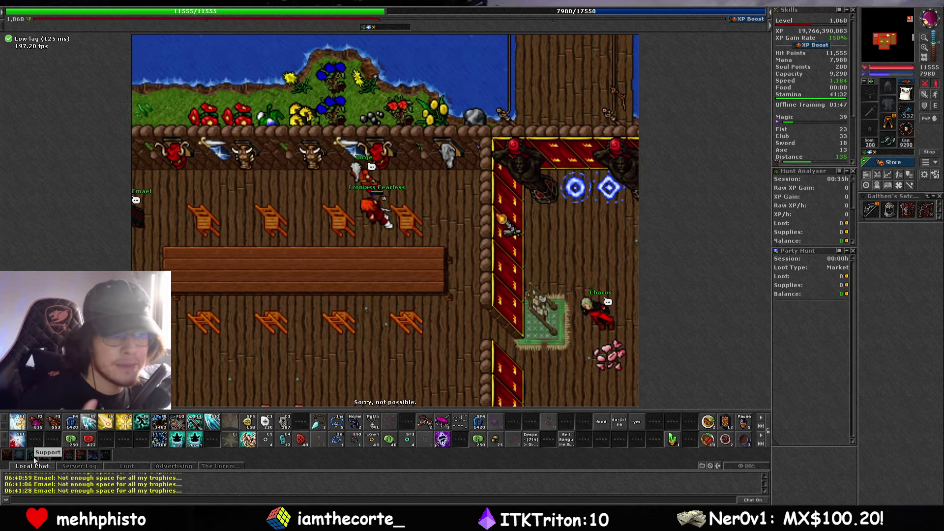
key("Left")
key("Left")
key("Left")
key("Left")
key("Left")
key("Left")
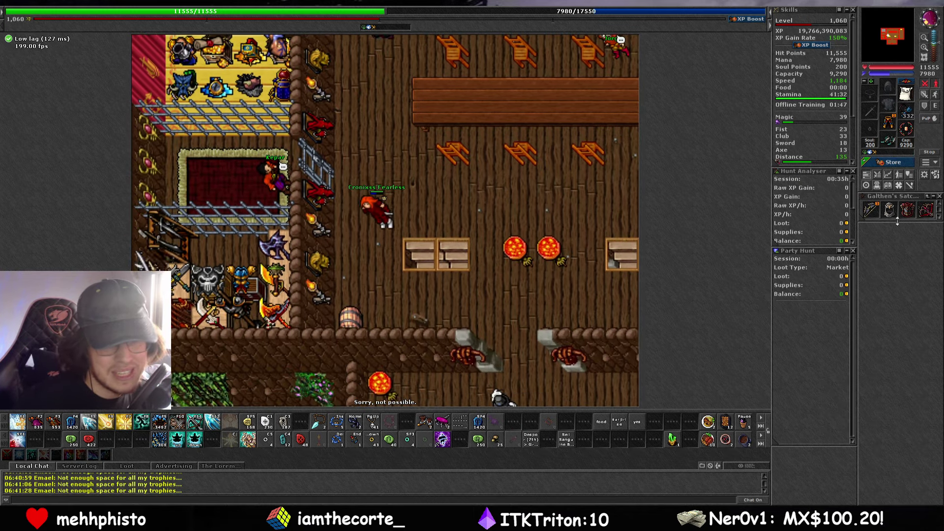
Step: Enlarge the Galthen's Satchel container to show all of its item rows
left_click_drag(897, 222, 894, 329)
key("Up")
key("Right")
key("Right")
key("Right")
key("Right")
key("Right")
key("Right")
key("Right")
key("Up")
key("Up")
key("Up")
key("Left")
key("Left")
key("Left")
key("Left")
key("Left")
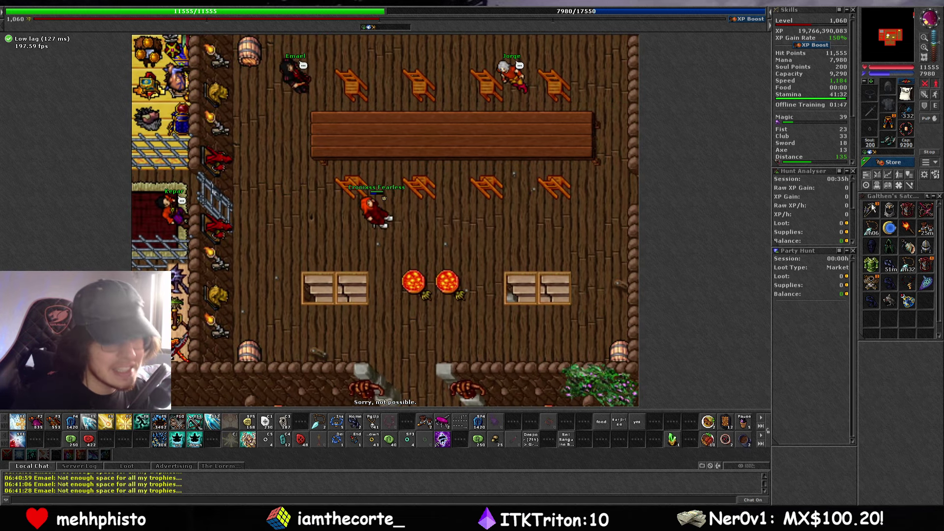
key("Up")
key("Left")
key("Left")
key("Left")
key("Left")
key("Left")
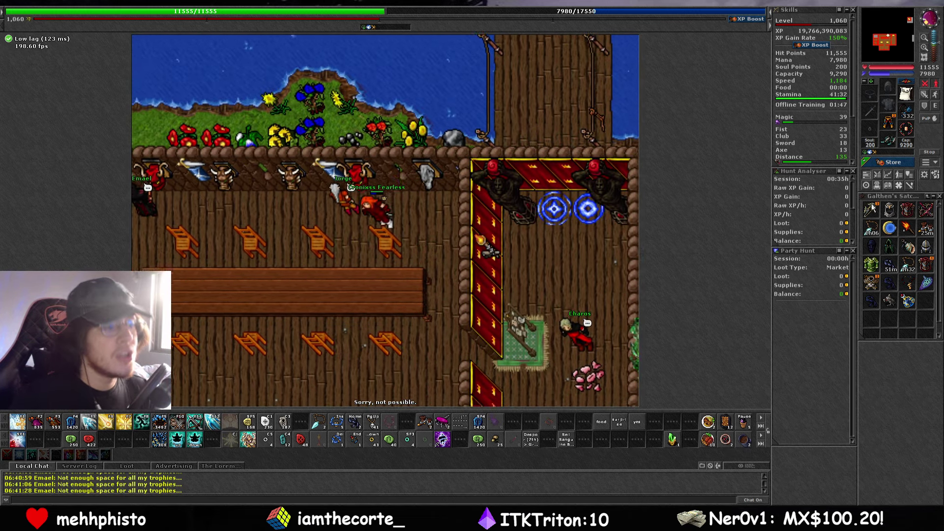
key("Down")
key("Down")
key("Right")
key("Right")
key("Right")
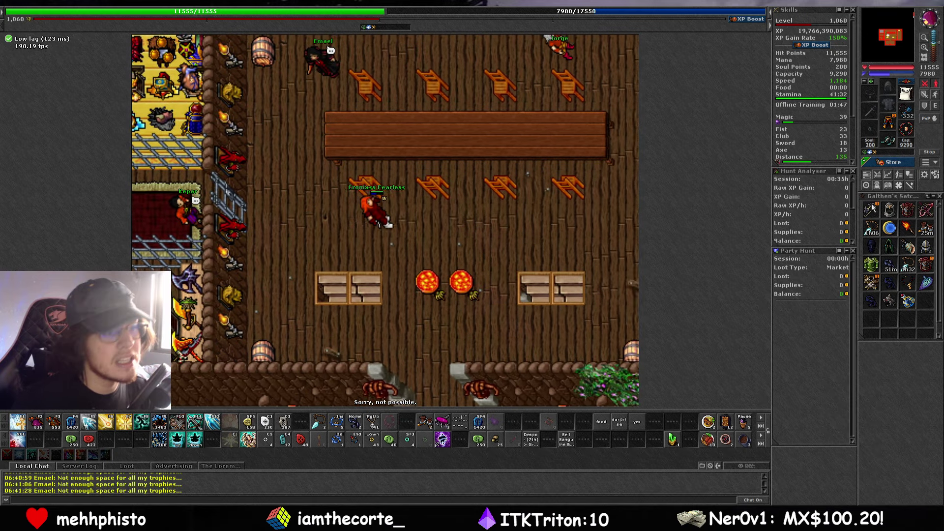
key("Right")
key("Right")
key("Up")
key("Up")
key("Up")
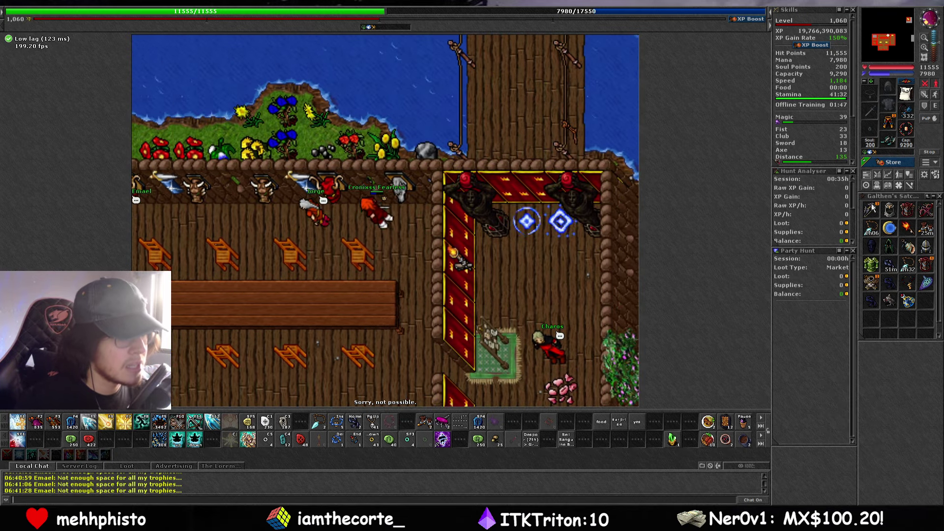
Step: Walk the character around the west end of the long table to the chairs along its south side
key("Left")
key("Left")
key("Left")
key("Left")
key("Left")
key("Down")
key("Down")
key("Down")
key("Right")
key("Right")
key("Right")
key("Right")
key("Right")
key("Right")
key("Right")
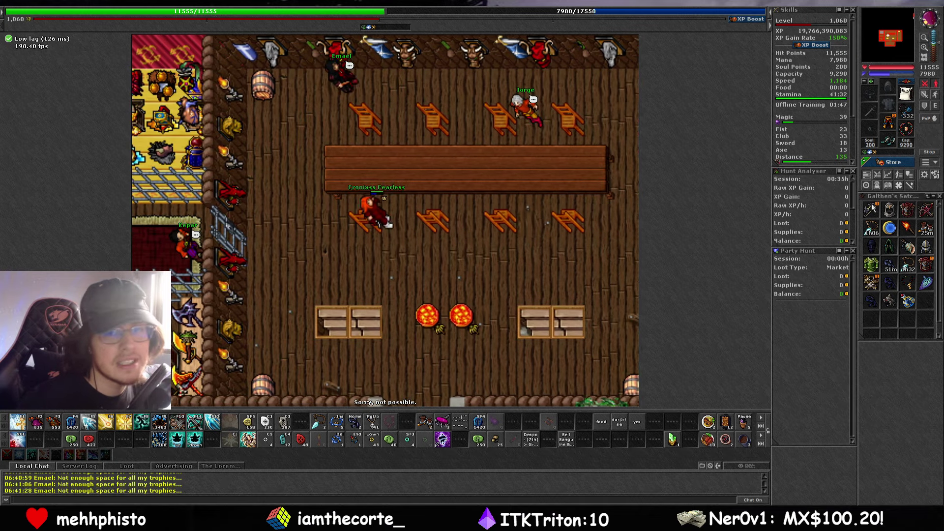
key("Left")
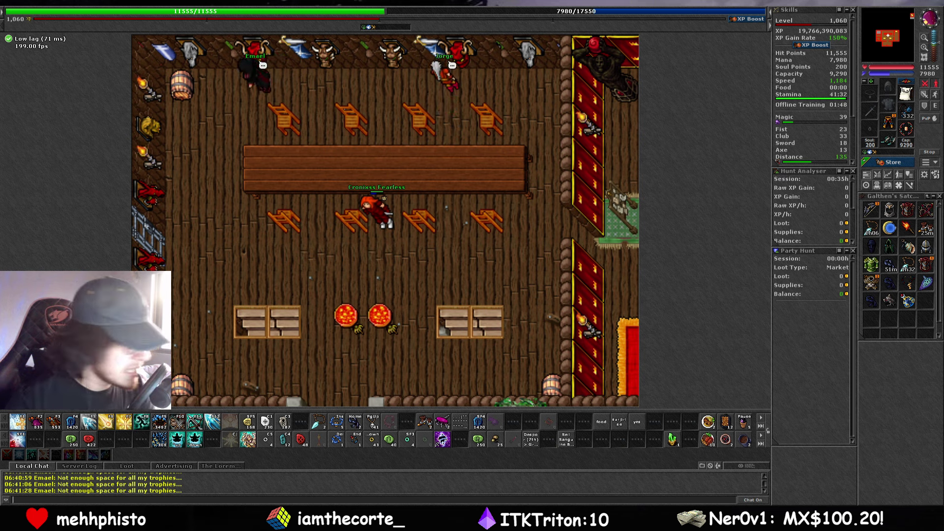
Step: Switch to the Precio de Set spreadsheet in the browser and look at the HUNT profit tables beside the first price lists of Hoja 2
key("alt+Tab")
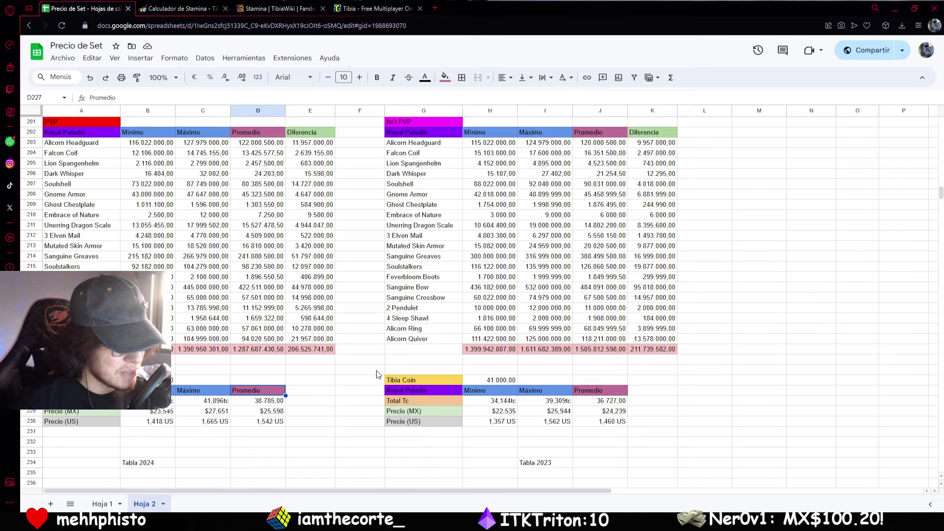
scroll(376, 376, "up", 15)
scroll(376, 376, "up", 20)
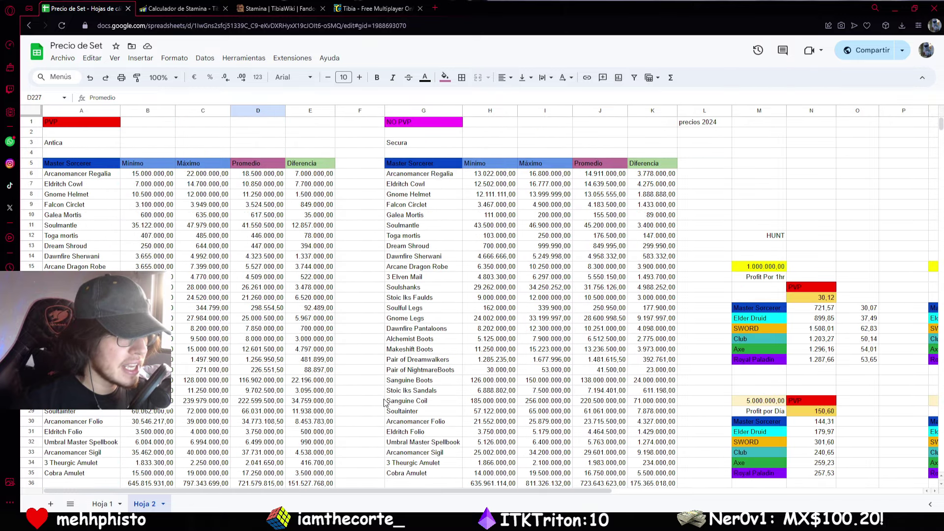
left_click_drag(384, 490, 617, 496)
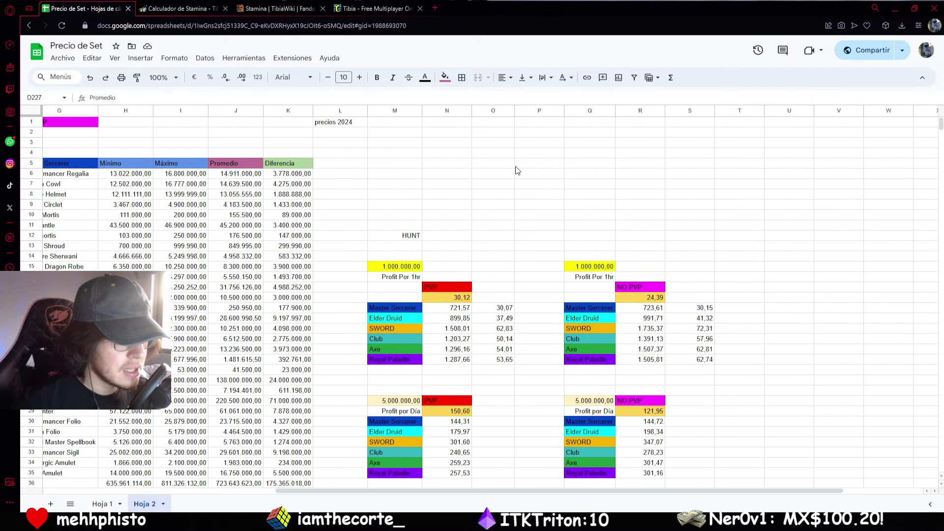
left_click(516, 169)
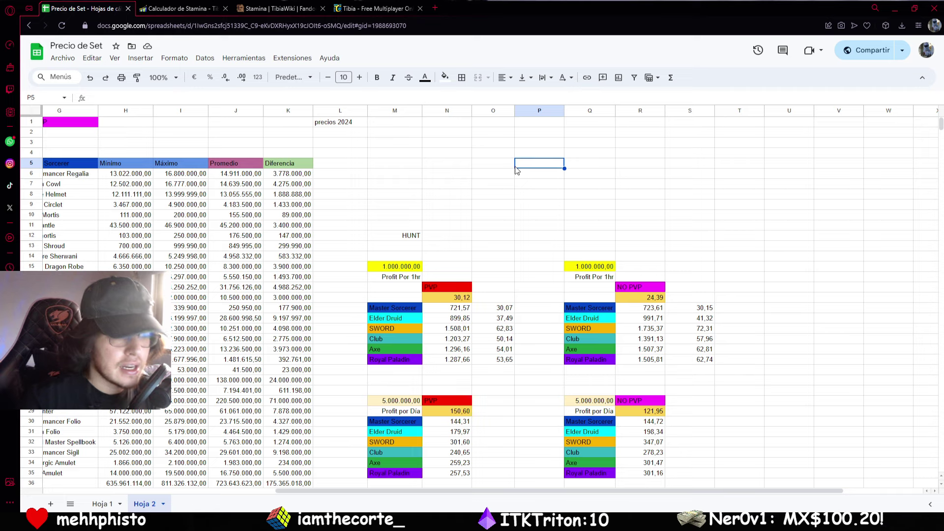
left_click(408, 269)
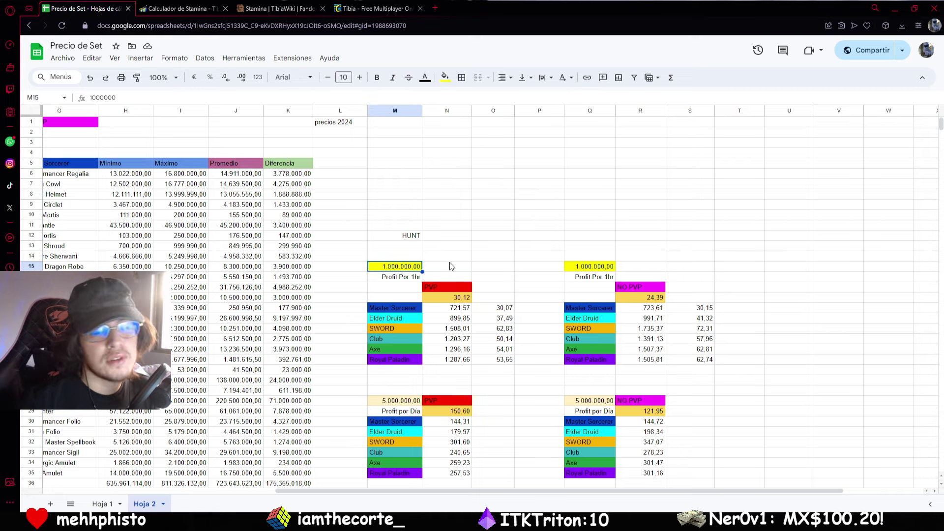
left_click(492, 209)
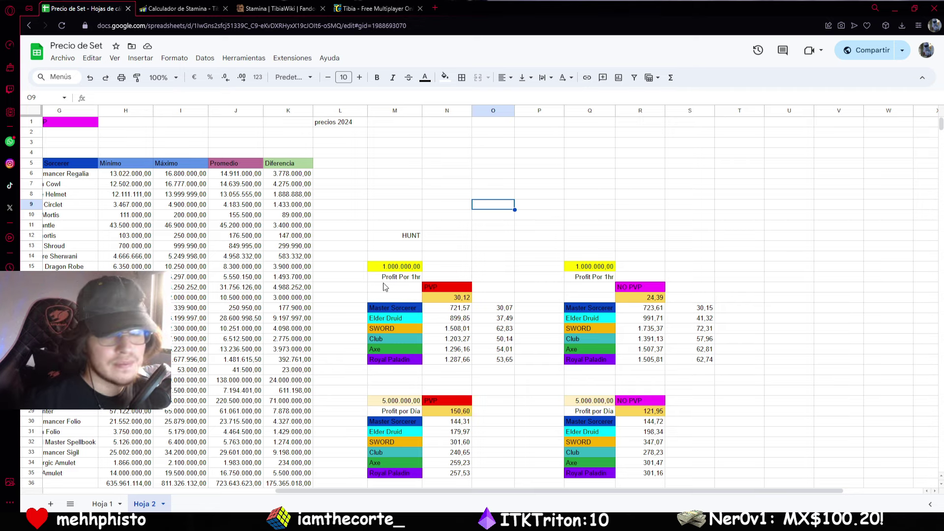
Step: Examine the PVP table's hourly profit amount and the figures calculated for each vocation
left_click(412, 267)
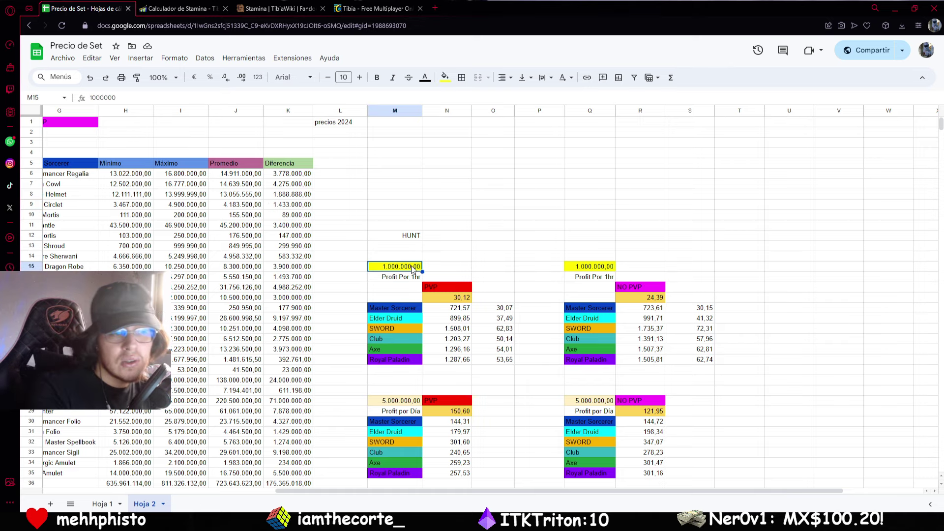
left_click(460, 309)
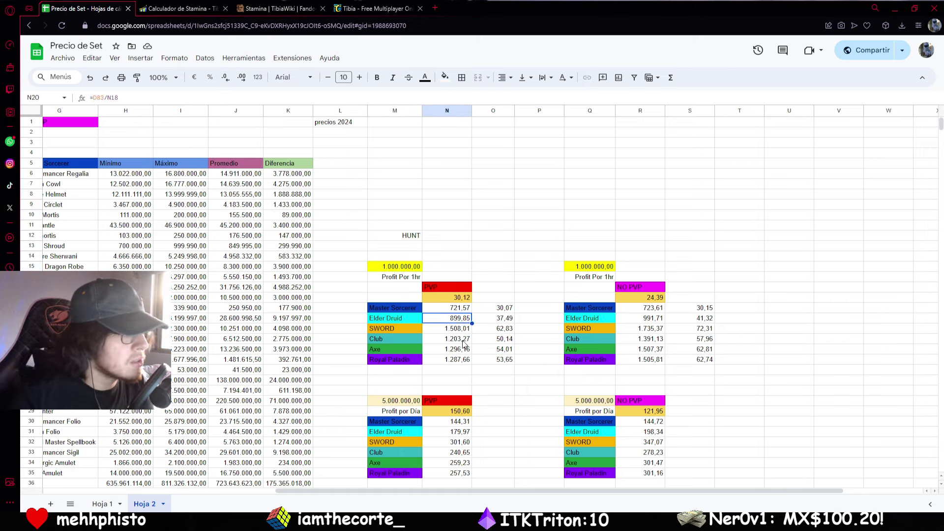
left_click(500, 310)
scroll(469, 471, "down", 3)
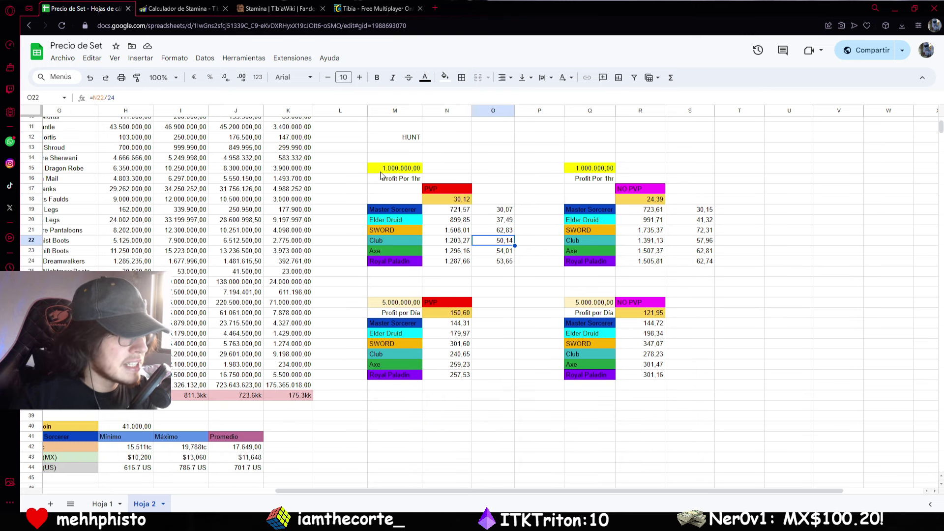
Step: Set the PVP hourly hunt profit in cell M15 to 250000
left_click(393, 169)
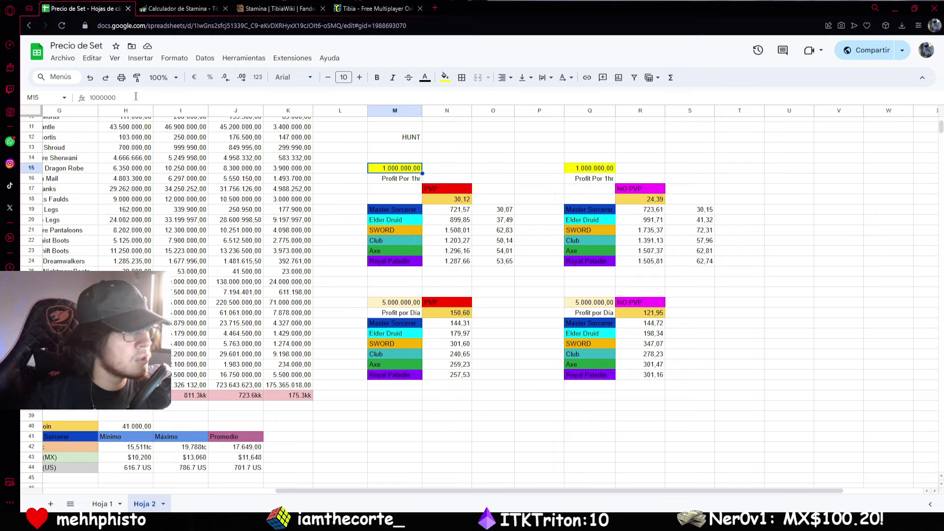
left_click_drag(132, 98, 73, 100)
type("250000")
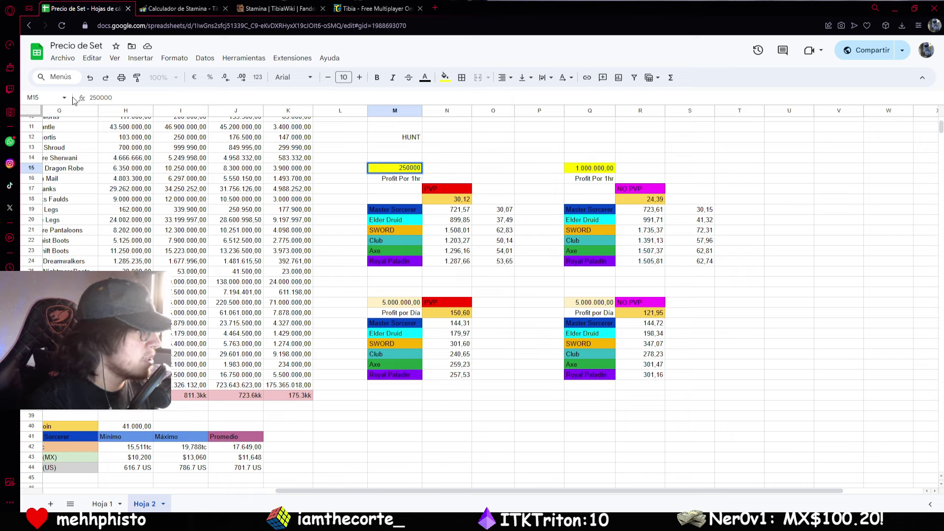
key("Return")
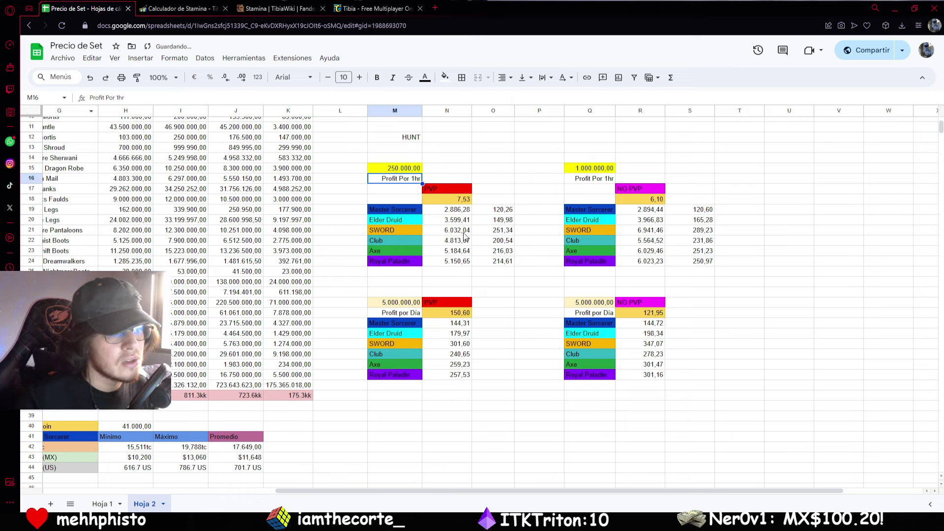
Step: Check the recalculated PVP figures for the vocations from Master Sorcerer down to Axe
left_click(462, 211)
left_click(462, 249)
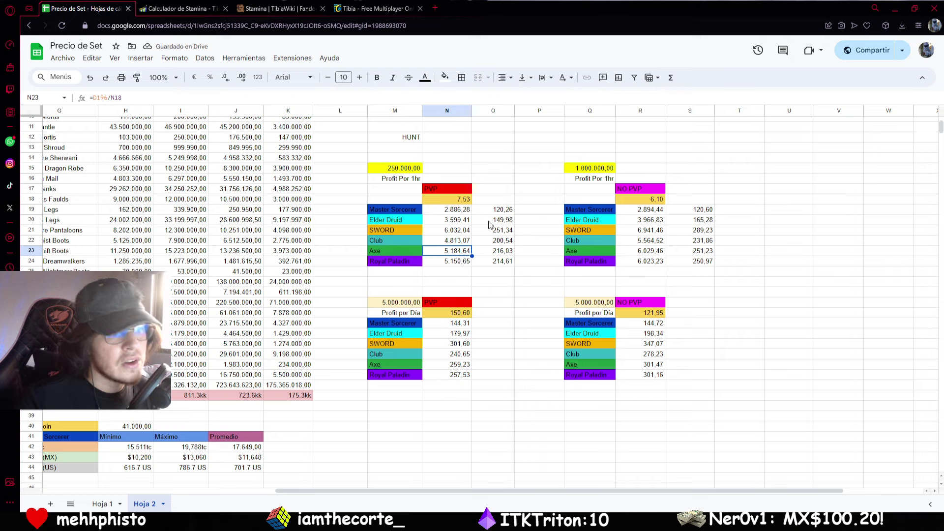
left_click(455, 219)
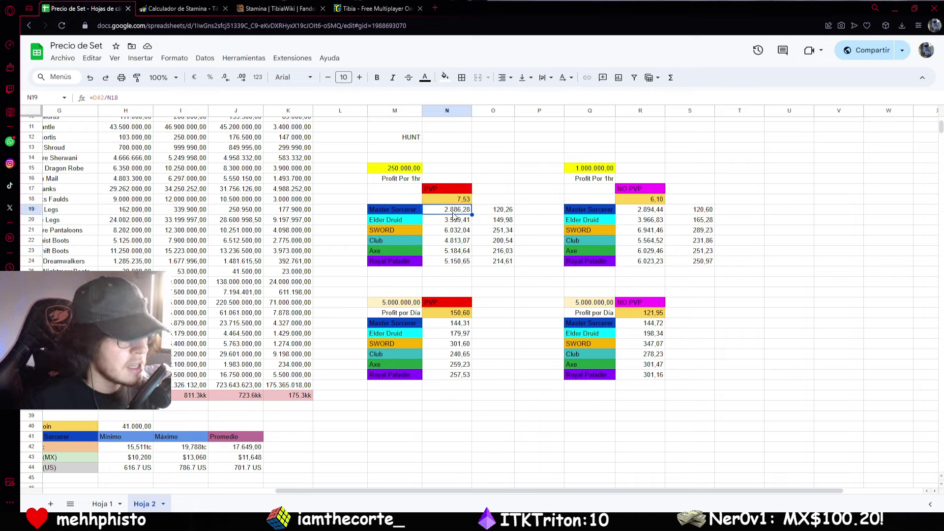
left_click(453, 230)
left_click(451, 250)
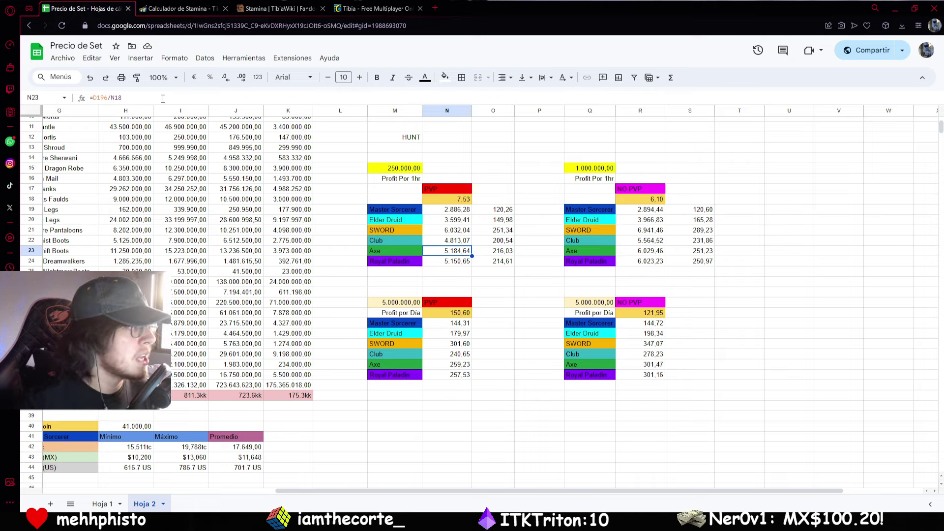
Step: Set the PVP hourly hunt profit in cell M15 to 10.000.000
left_click(408, 170)
type("1")
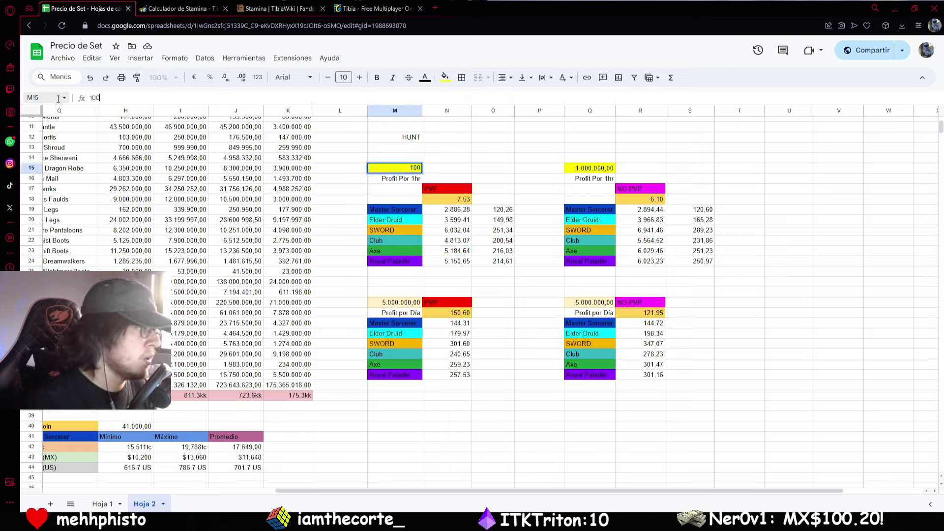
type("0.000.000")
key("Return")
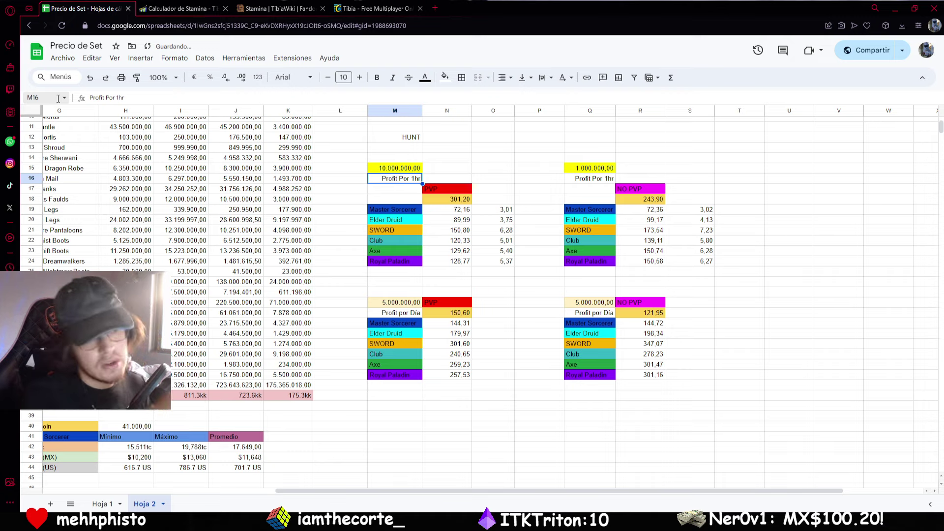
Step: Set the PVP hourly hunt profit in cell M15 back to 1000000
key("Up")
left_click(153, 96)
key("BackSpace")
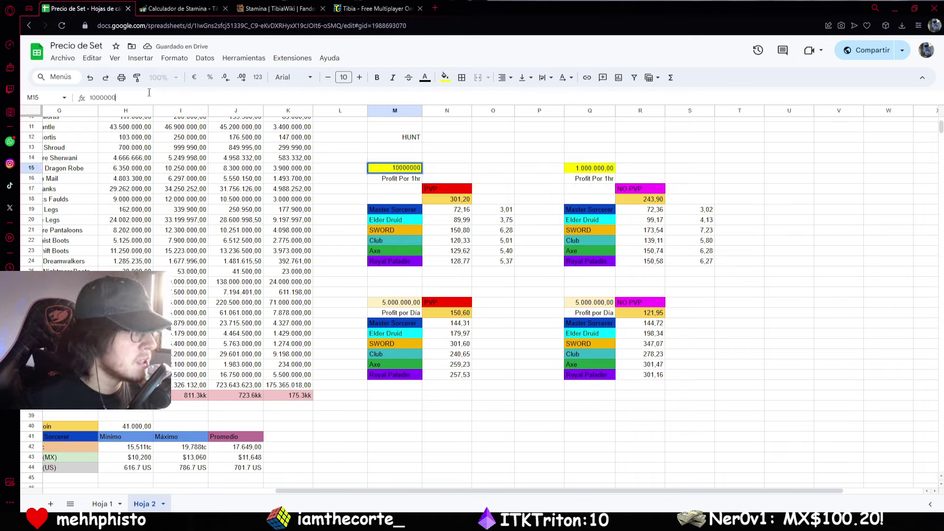
key("Return")
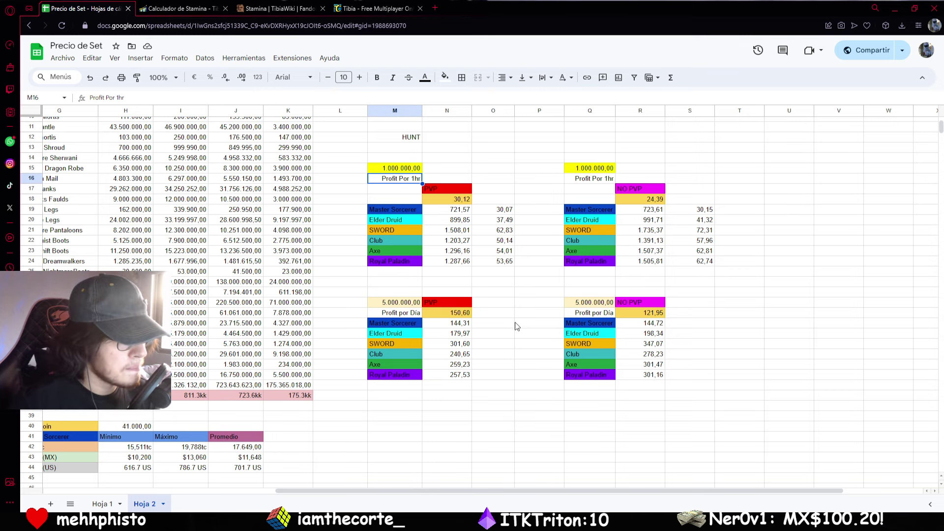
Step: Glance at the GuildStats stamina calculator, return to the spreadsheet, and compare the PVP daily profit cells with the hourly ones
scroll(516, 326, "up", 3)
scroll(488, 327, "down", 3)
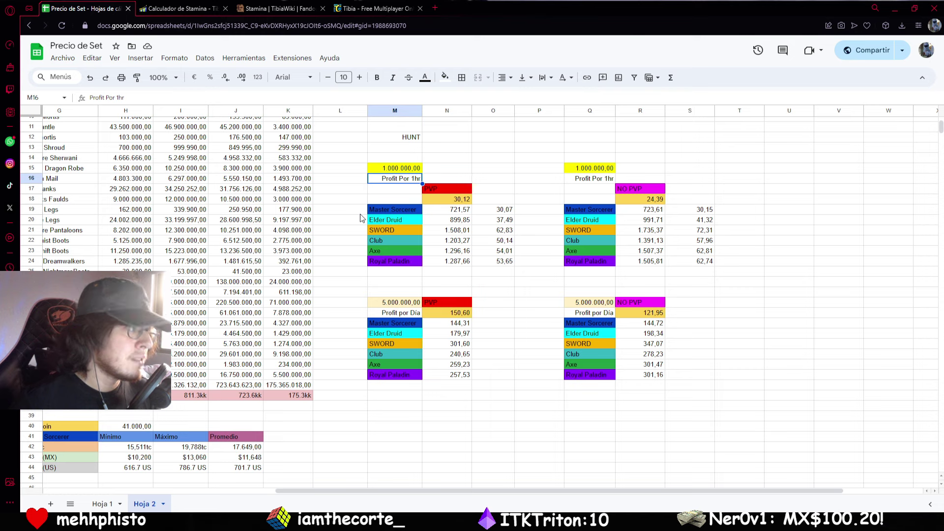
left_click(178, 9)
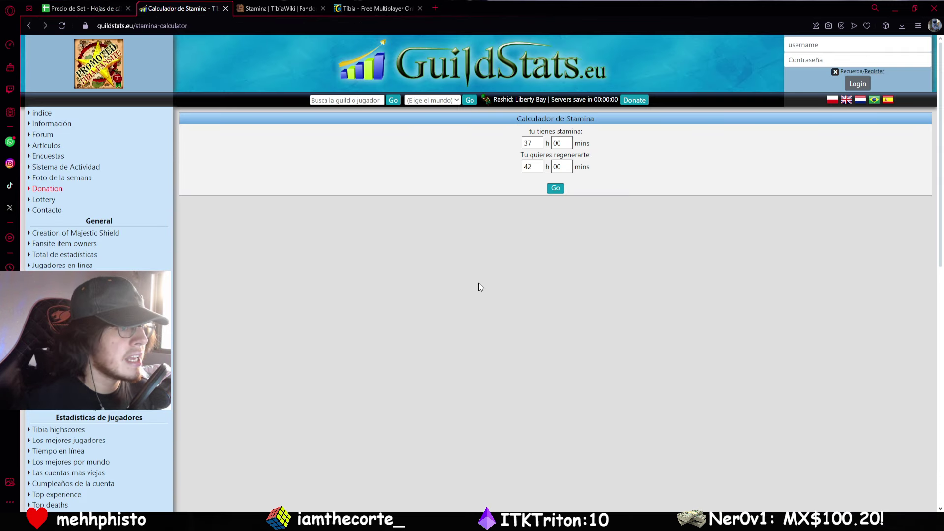
left_click(81, 8)
left_click(398, 302)
left_click(398, 314)
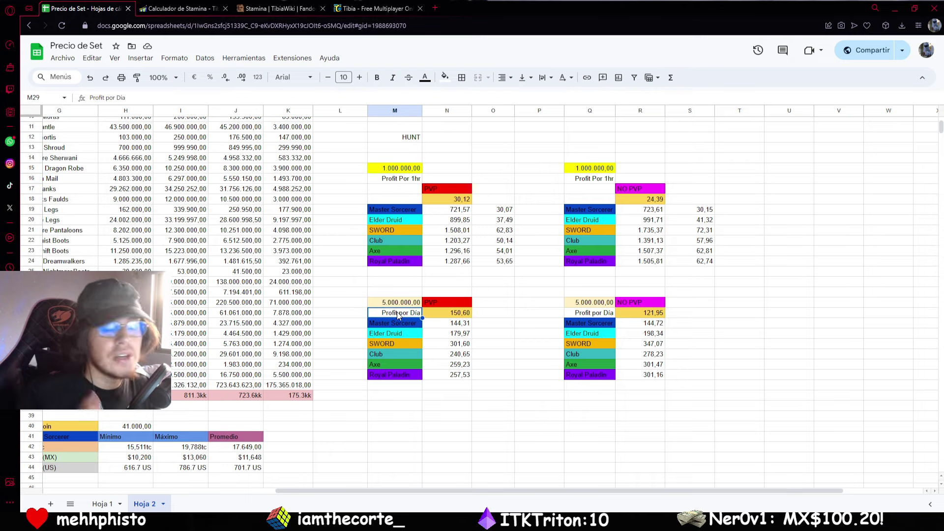
left_click(412, 303)
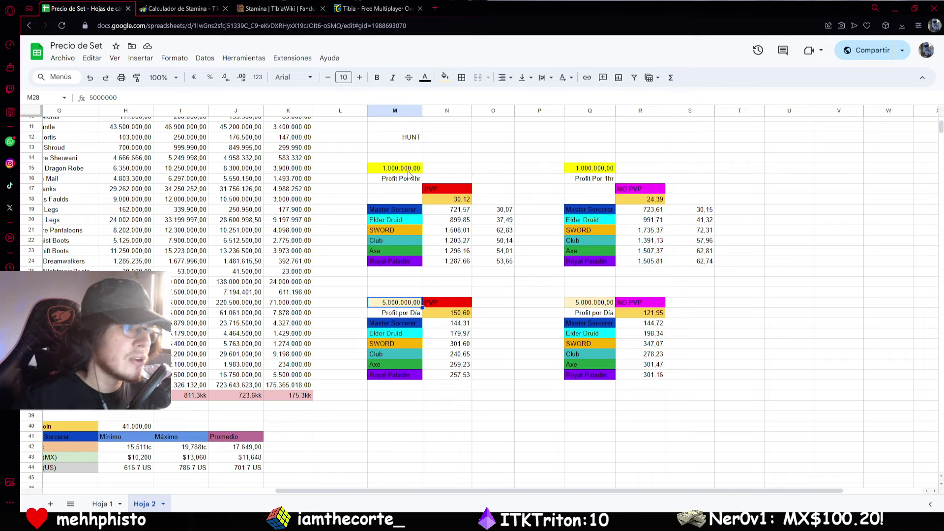
left_click(409, 178)
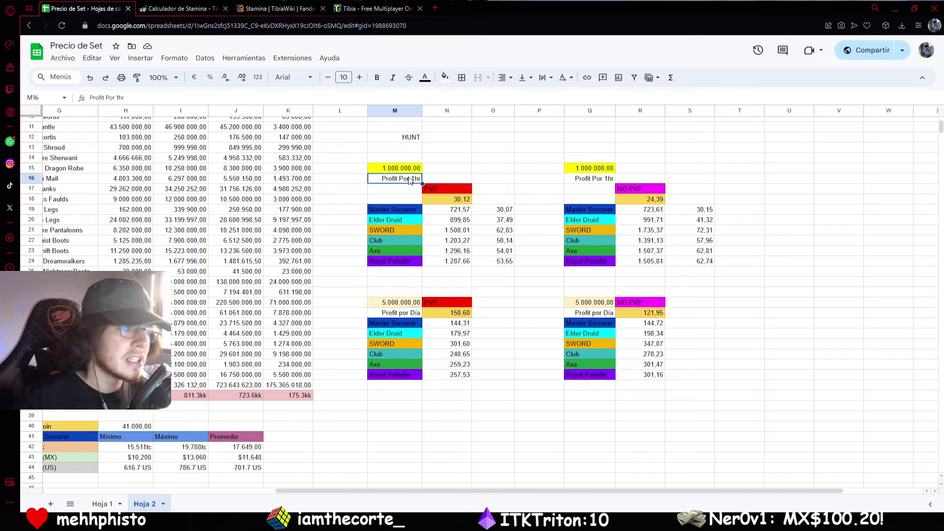
Step: Add the label "5horas" above the 5.000.000 daily profit amount of both the PVP and NO PVP tables
left_click(401, 314)
left_click(408, 304)
key("Up")
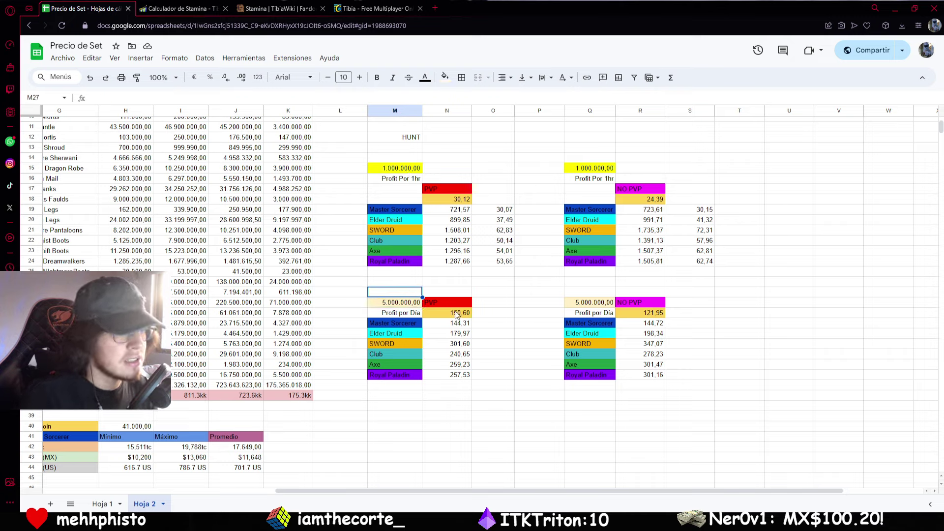
type("5horas")
left_click(506, 292)
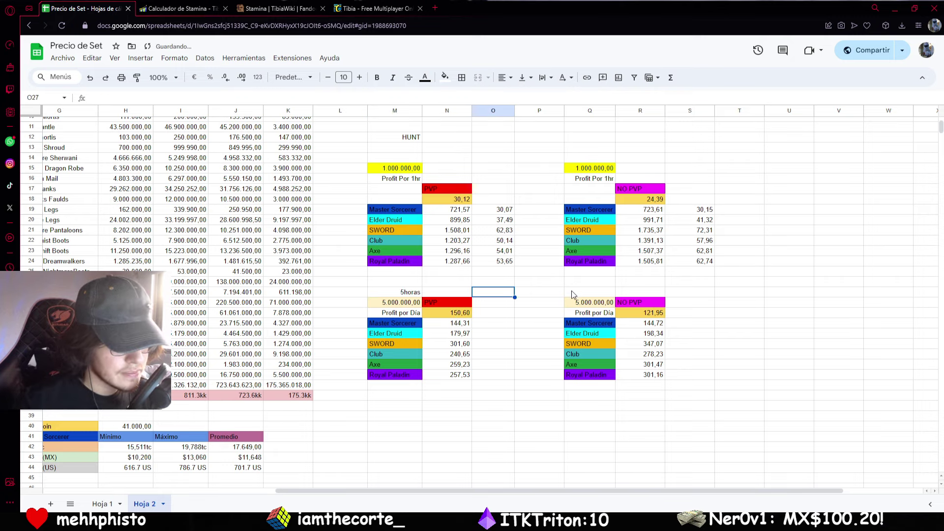
left_click(573, 293)
type("5horas")
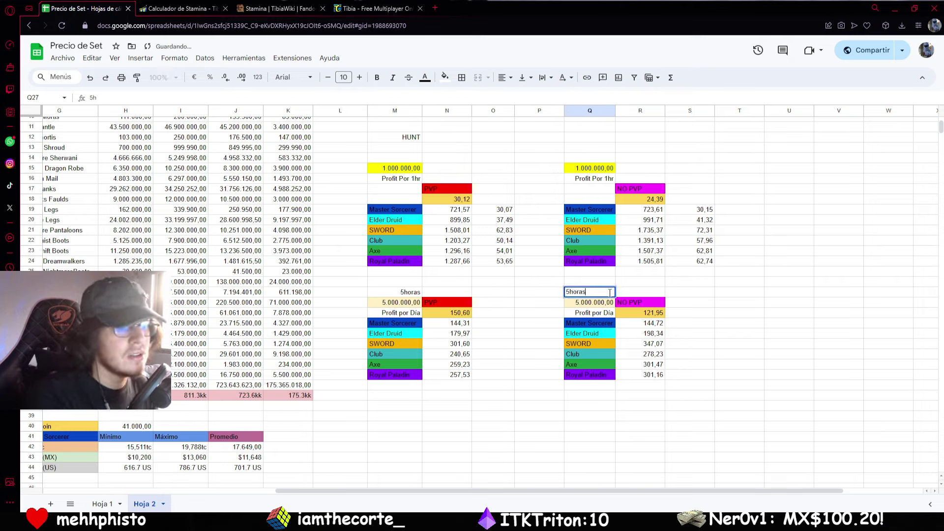
key("Return")
key("Left")
key("Left")
key("Left")
key("Left")
key("Left")
key("Left")
key("Up")
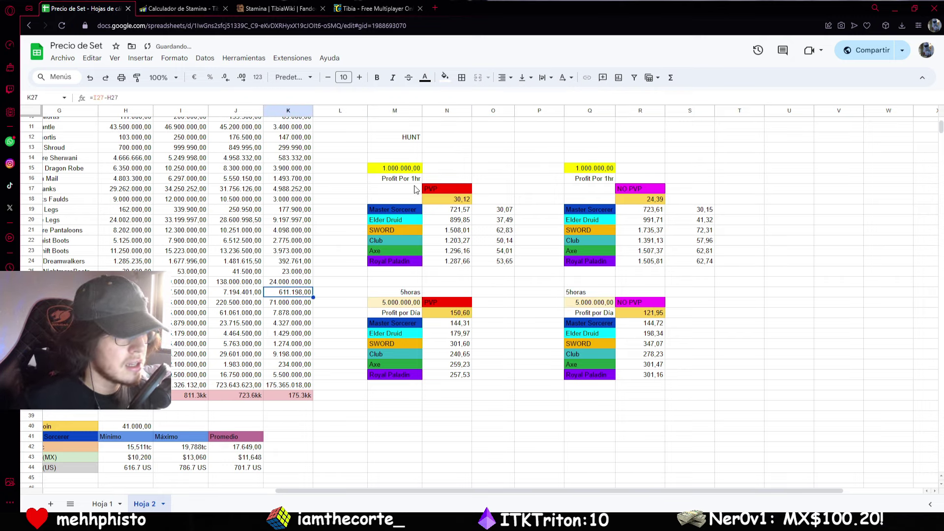
key("Right")
key("Right")
key("Right")
key("Right")
key("Right")
key("Up")
key("Left")
key("Left")
key("Up")
key("Left")
key("Up")
key("Up")
key("Up")
key("Up")
key("Up")
key("Up")
key("Up")
key("Up")
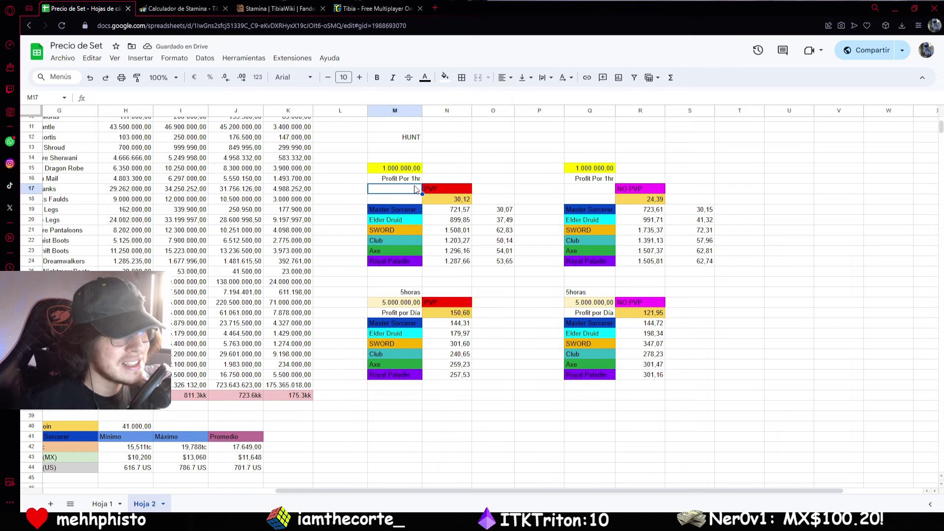
key("Up")
key("Up")
key("Up")
key("Up")
key("Down")
key("Down")
key("Down")
key("Down")
key("Down")
key("Down")
key("Down")
key("Down")
key("Down")
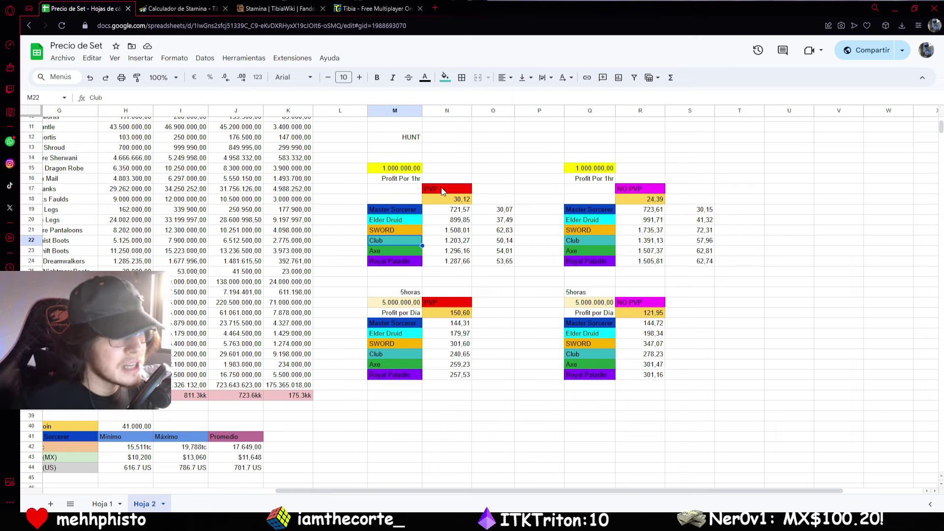
key("Down")
key("Down")
key("Down")
key("Down")
key("Down")
key("Down")
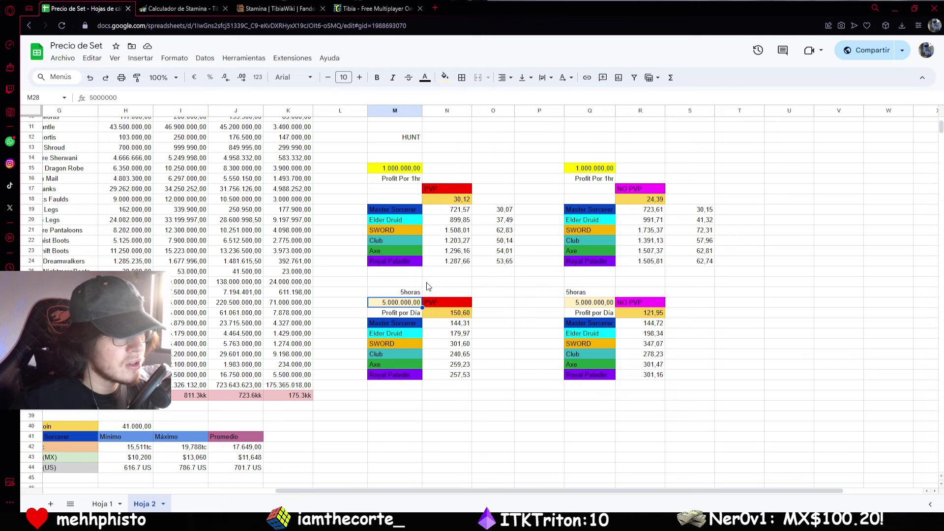
Step: Switch to the GuildStats stamina calculator, calculate the offline time for regenerating from 37:00 to 42:00 hours, and highlight the resulting duration
left_click(183, 7)
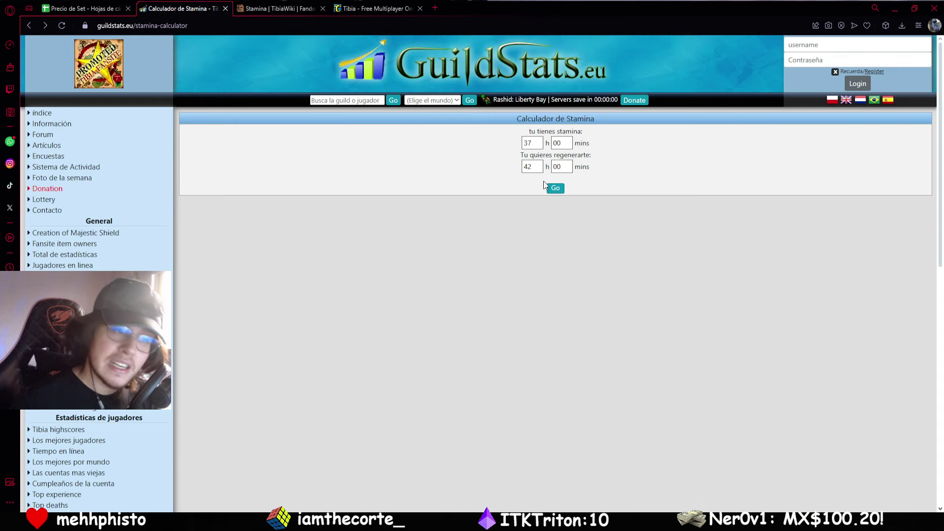
left_click(536, 141)
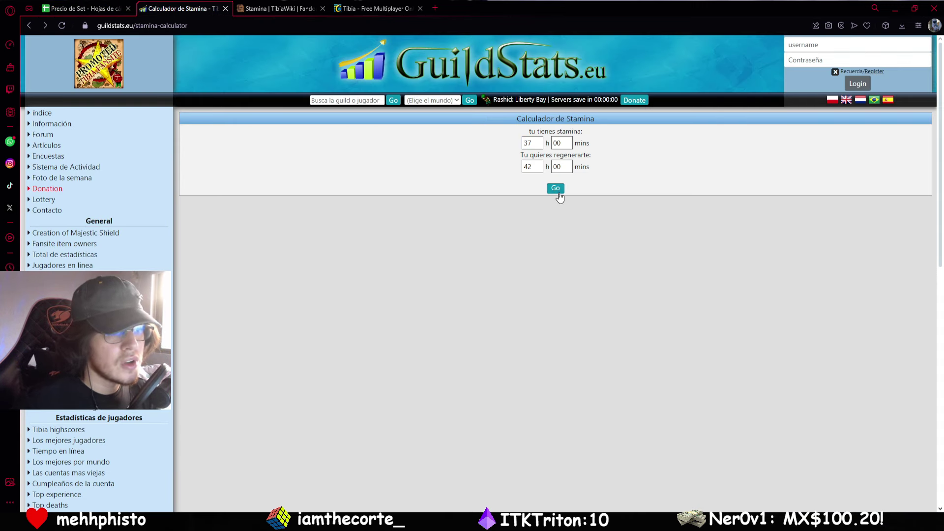
left_click(556, 189)
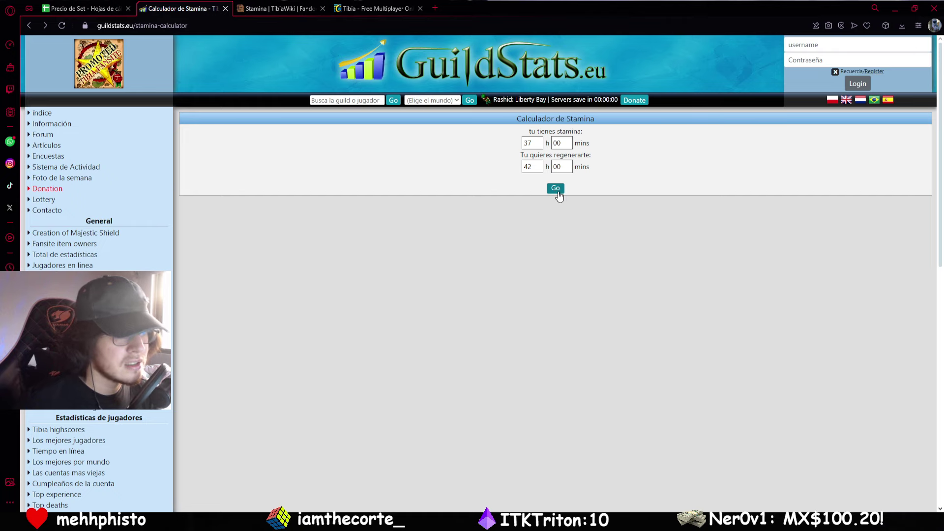
left_click(557, 191)
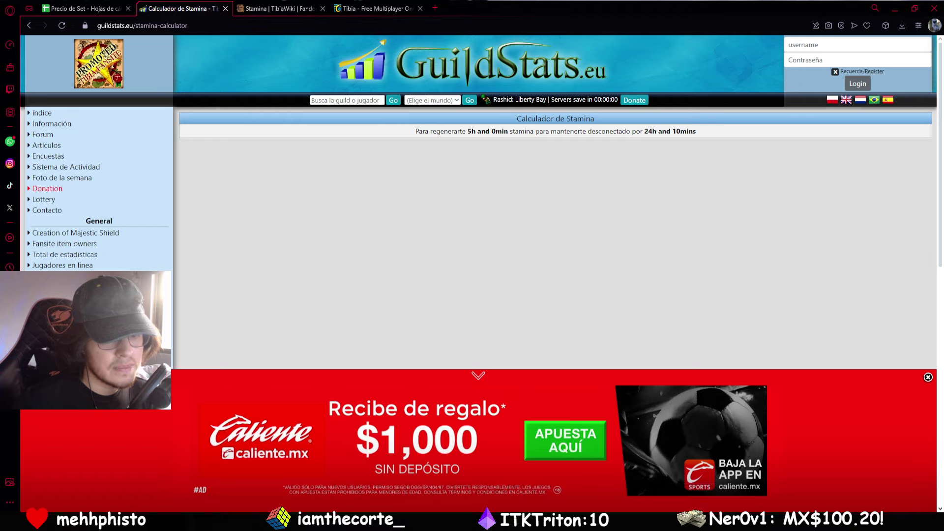
left_click(927, 377)
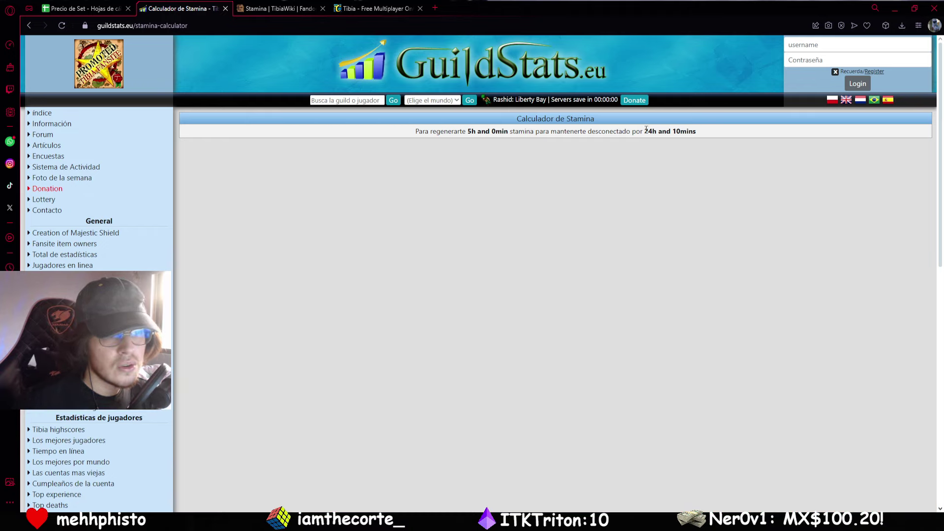
left_click_drag(644, 131, 696, 132)
left_click(700, 192)
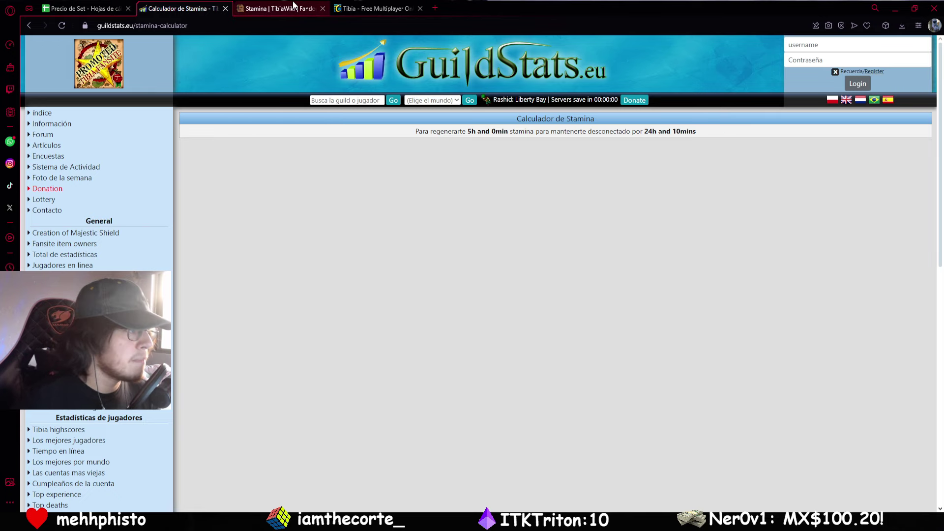
Step: Switch to the TibiaWiki Stamina article and highlight the rules on half experience and no loot for the last 14 hours
left_click(276, 9)
scroll(295, 303, "down", 2)
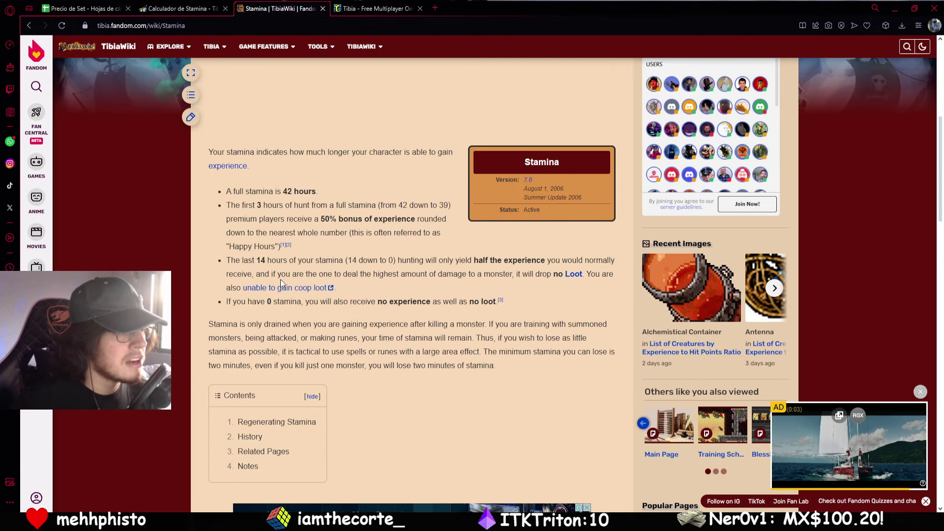
mouse_move(284, 260)
left_mouse_down()
mouse_move(239, 261)
mouse_move(293, 261)
left_mouse_up()
left_click(276, 262)
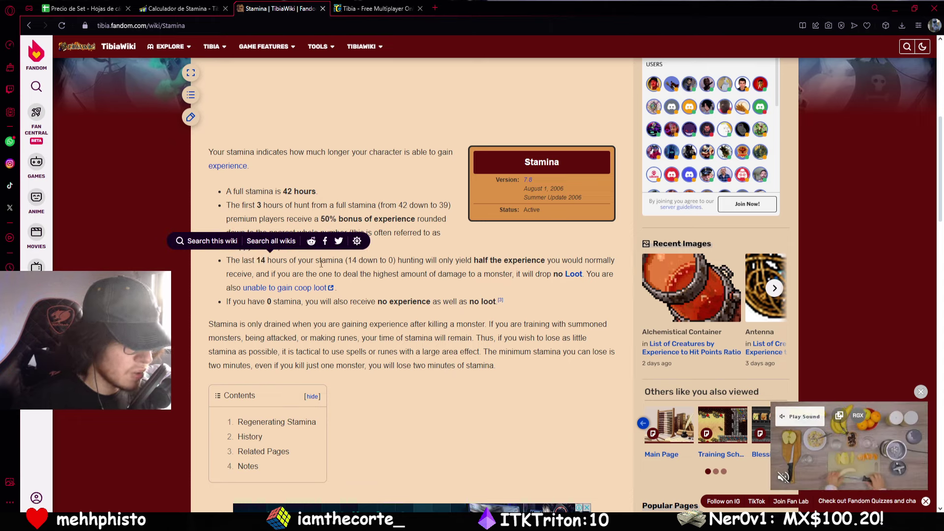
left_click_drag(468, 260, 550, 260)
left_click(538, 271)
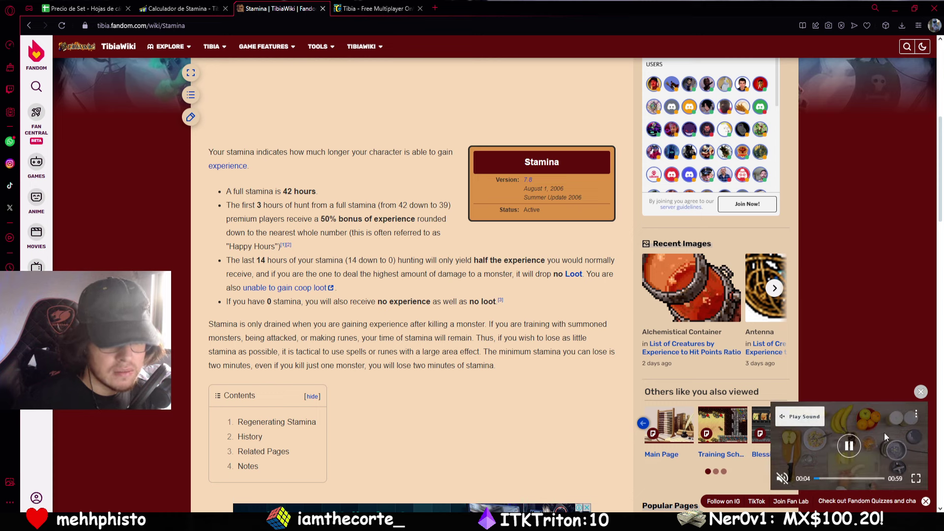
left_click(921, 392)
double_click(543, 273)
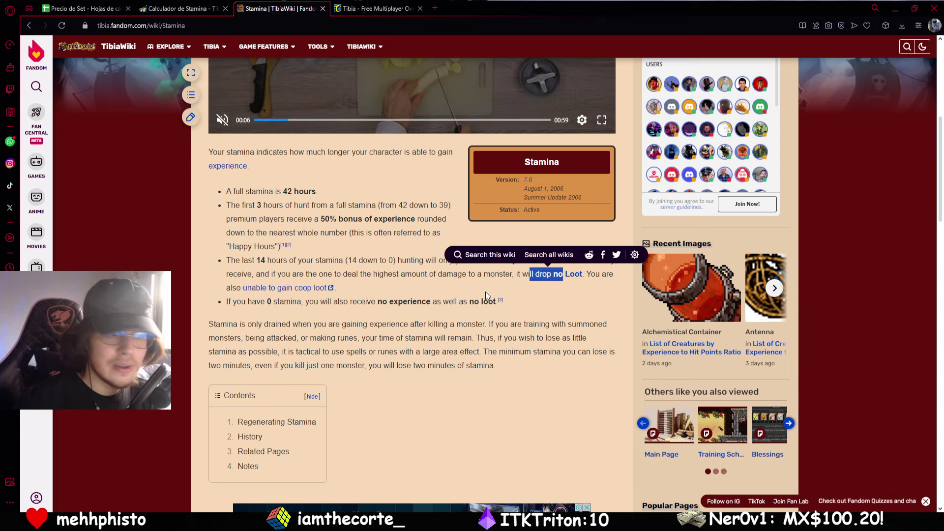
Step: Switch to the Tibia news page and examine the Fixes and Changes entry on low stamina and coop loot
key("ctrl+Tab")
left_click_drag(351, 236, 495, 275)
left_click(488, 284)
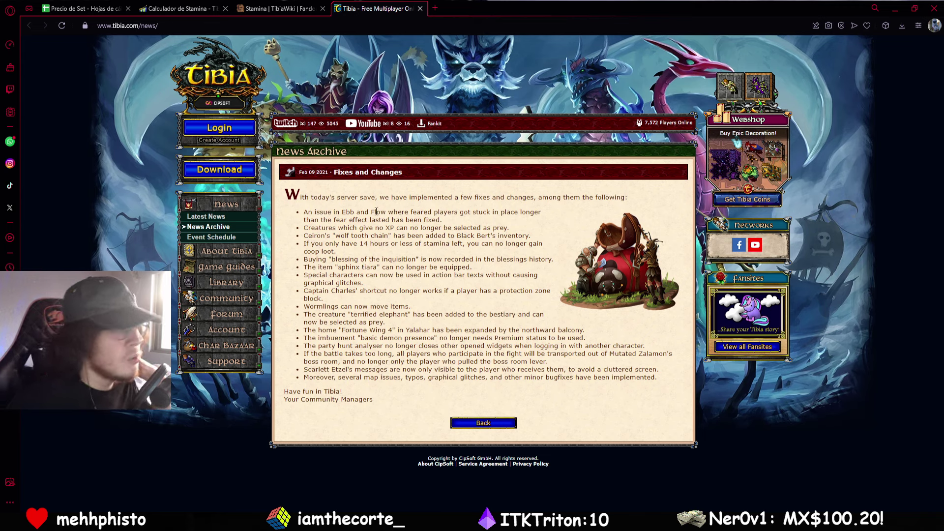
Step: Return to the GuildStats stamina calculator and calculate the offline time for regenerating from 38:20 to 42:00 hours, dismissing the ads
left_click(244, 10)
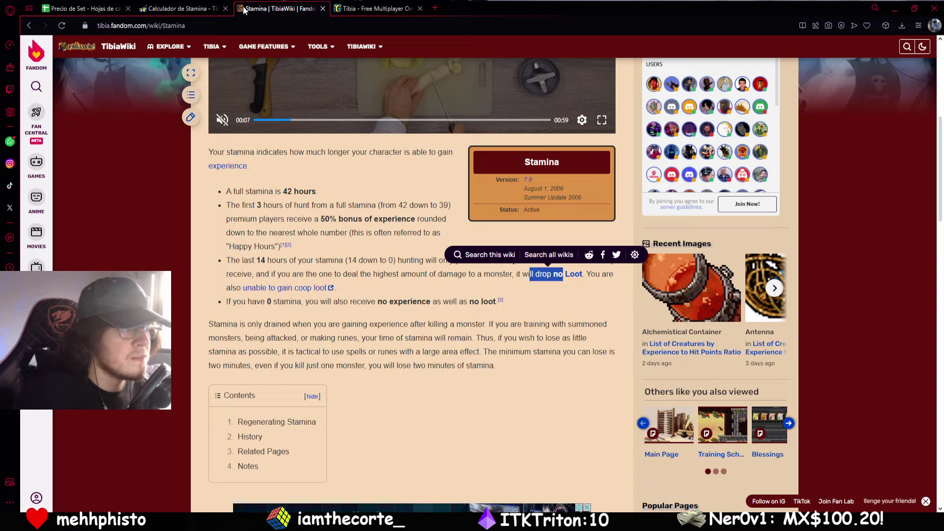
left_click(181, 8)
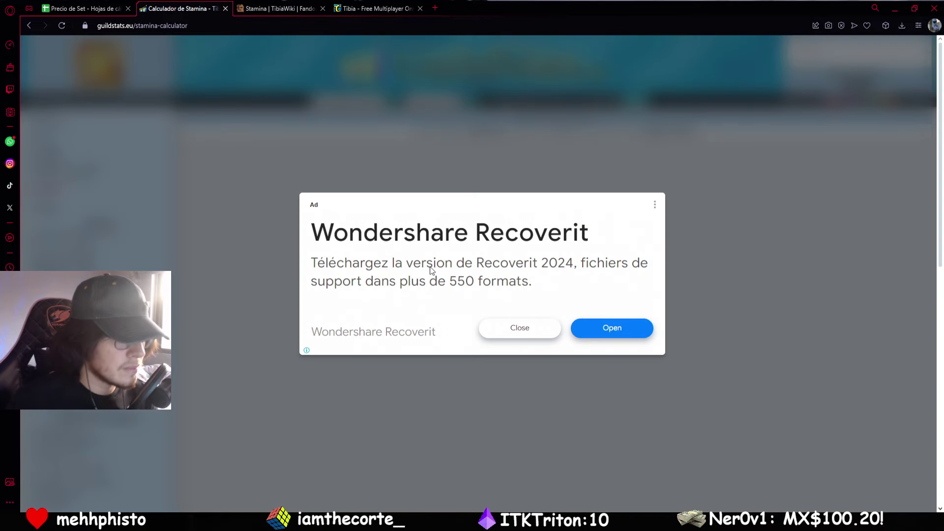
left_click(515, 334)
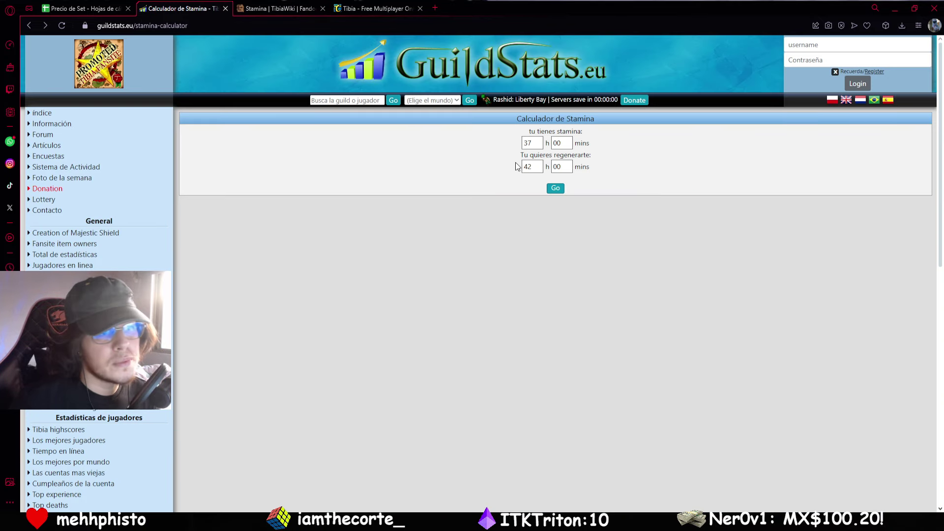
left_click(540, 143)
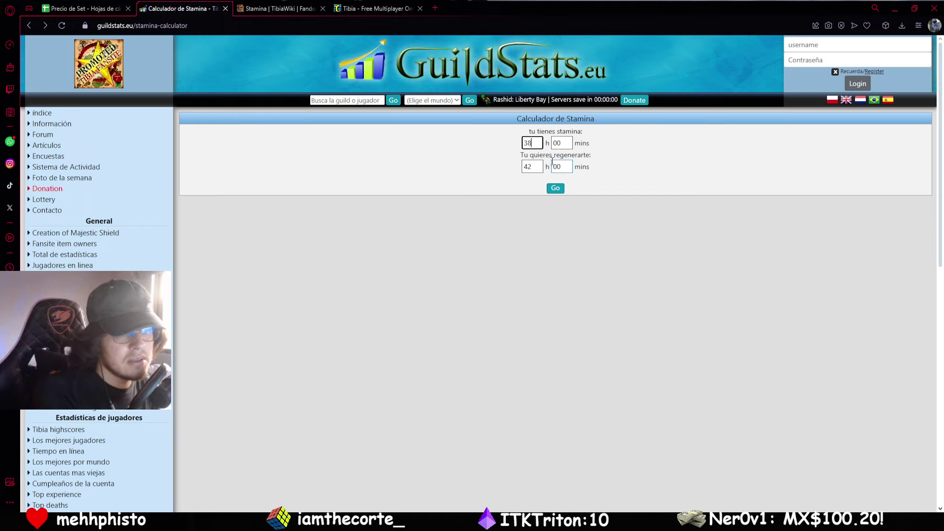
key("Tab")
type("20")
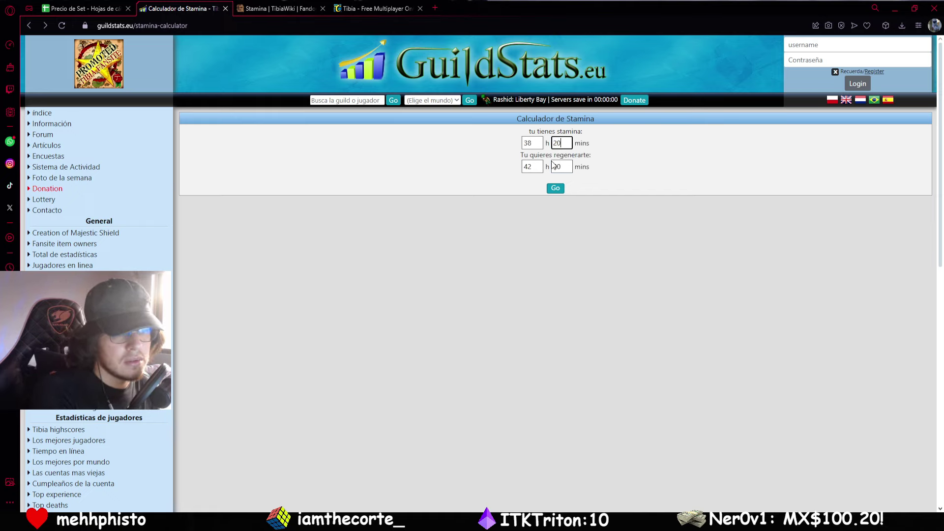
left_click(554, 189)
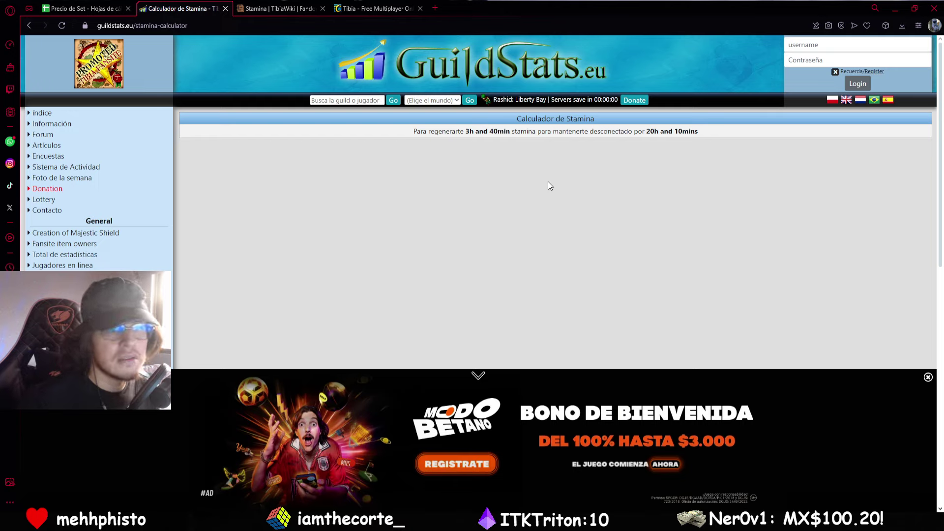
left_click(927, 376)
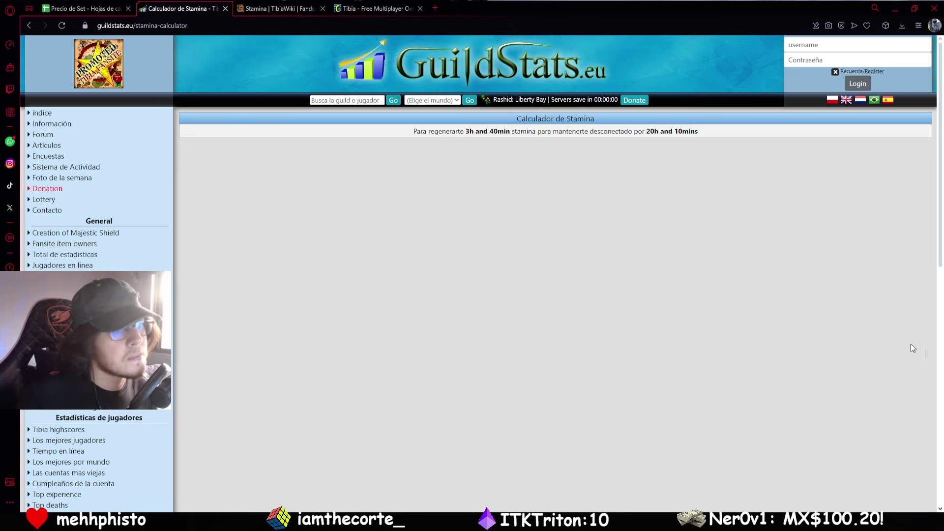
Step: Set the current stamina back to 37:00 hours, recalculate the regeneration to 42:00, and highlight the required offline time
key("alt+Left")
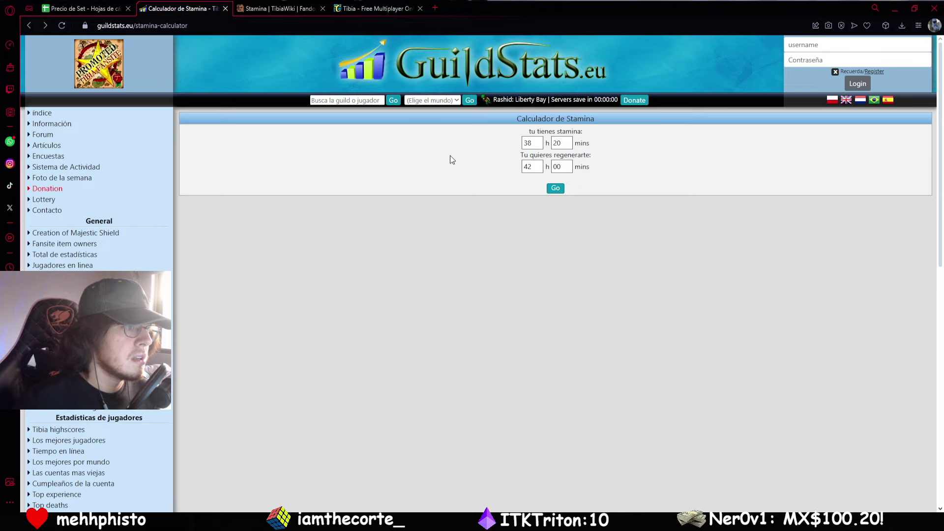
left_click(537, 144)
key("Tab")
type("0")
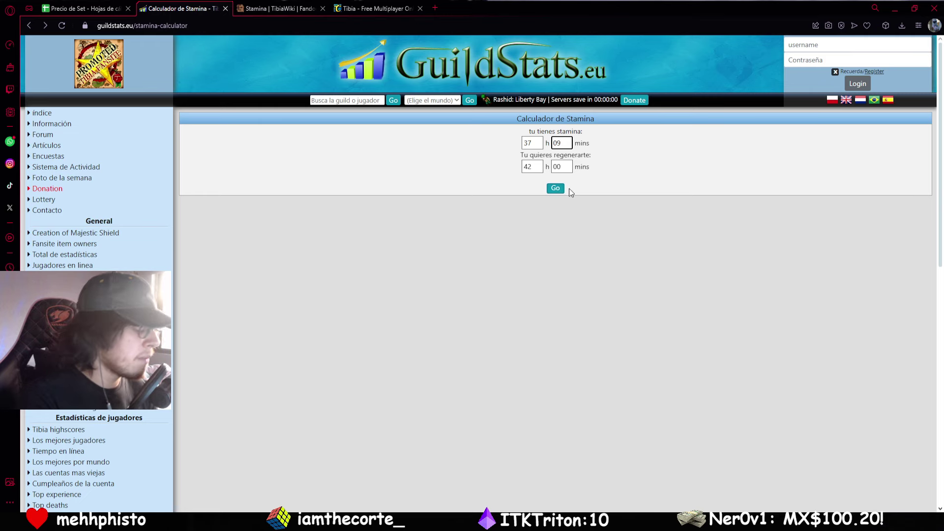
type("0")
left_click(555, 189)
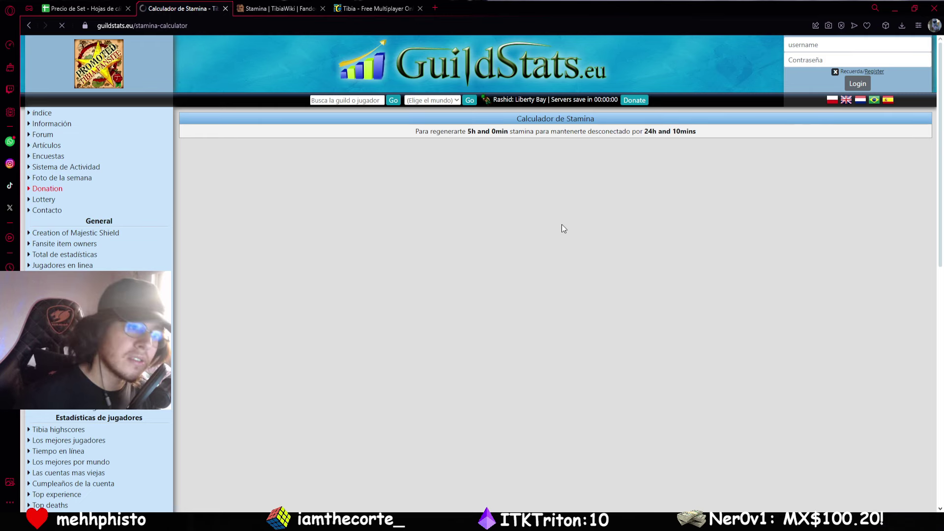
double_click(664, 132)
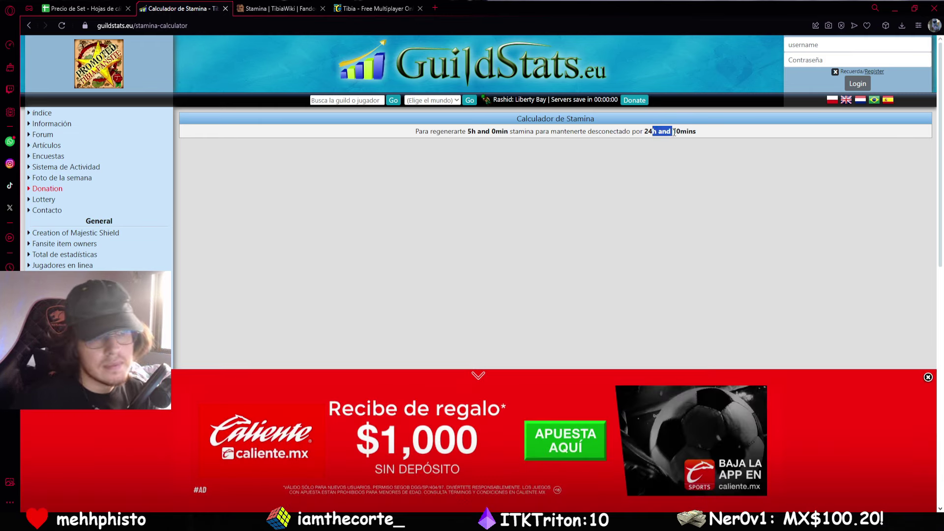
left_click(651, 218)
left_click(928, 377)
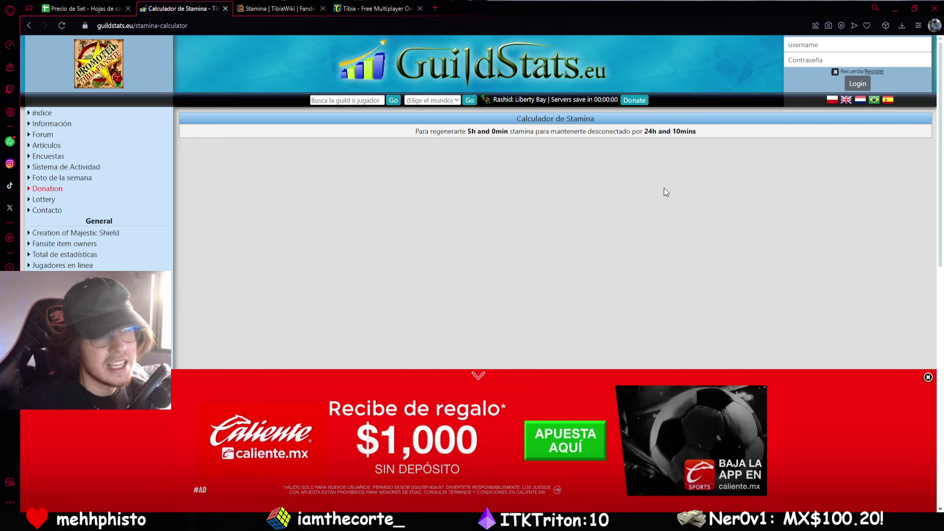
left_click_drag(661, 131, 636, 131)
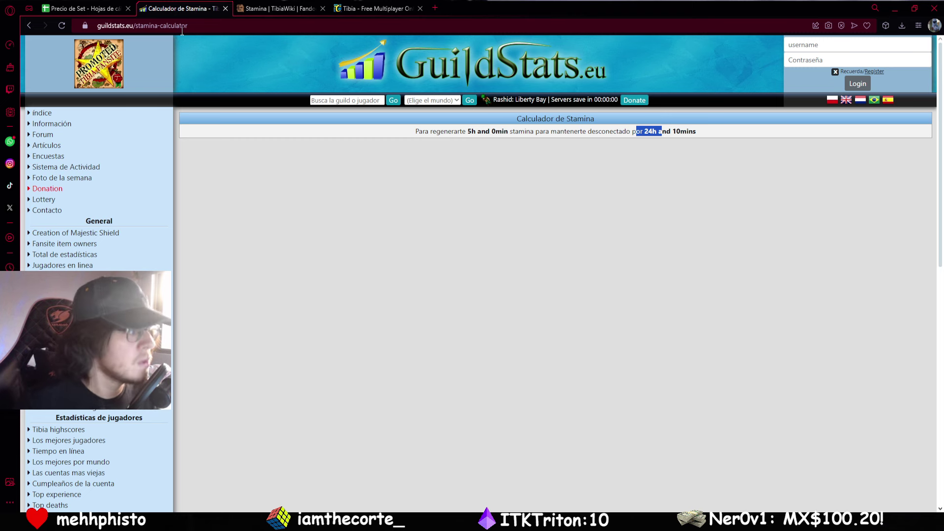
Step: Return to the Precio de Set spreadsheet and compare the hourly profit amount, PVP and NO PVP headers, and the coin formula in N18
left_click(97, 6)
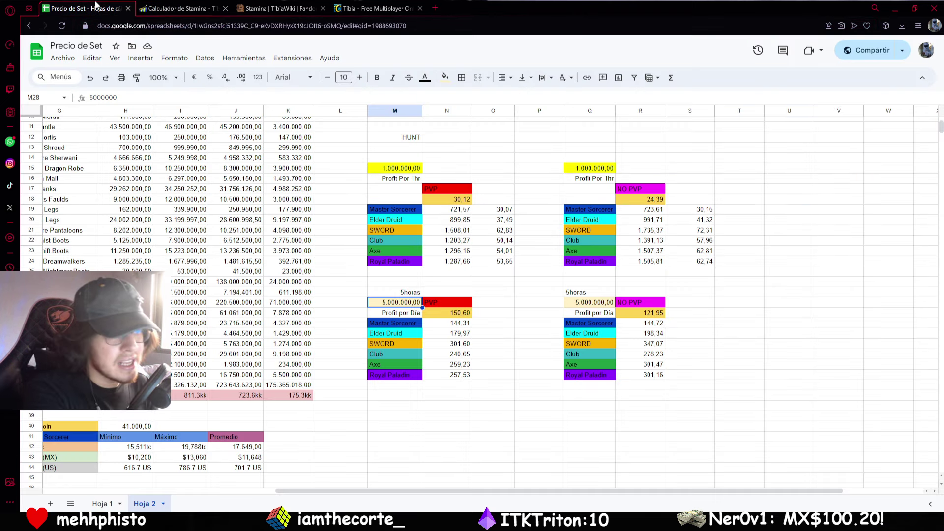
scroll(521, 307, "up", 2)
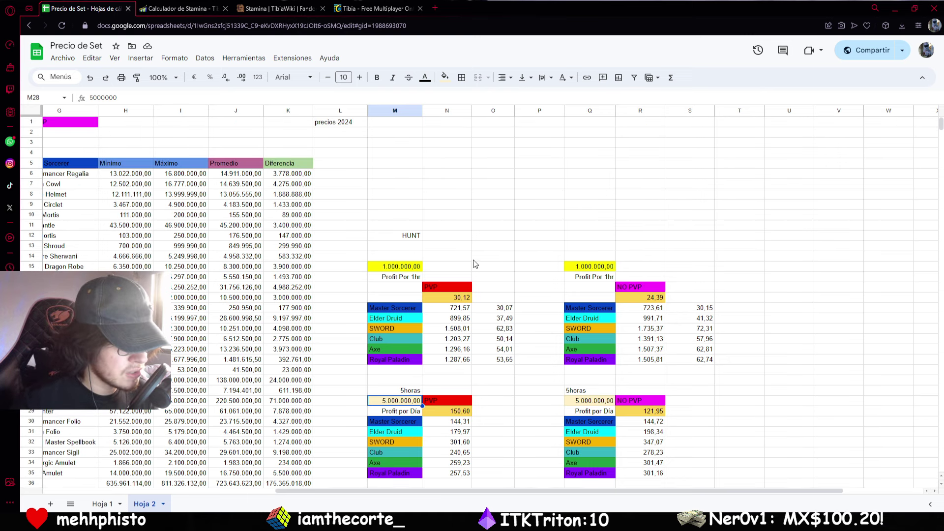
left_click(461, 236)
left_click(411, 267)
scroll(475, 261, "down", 1)
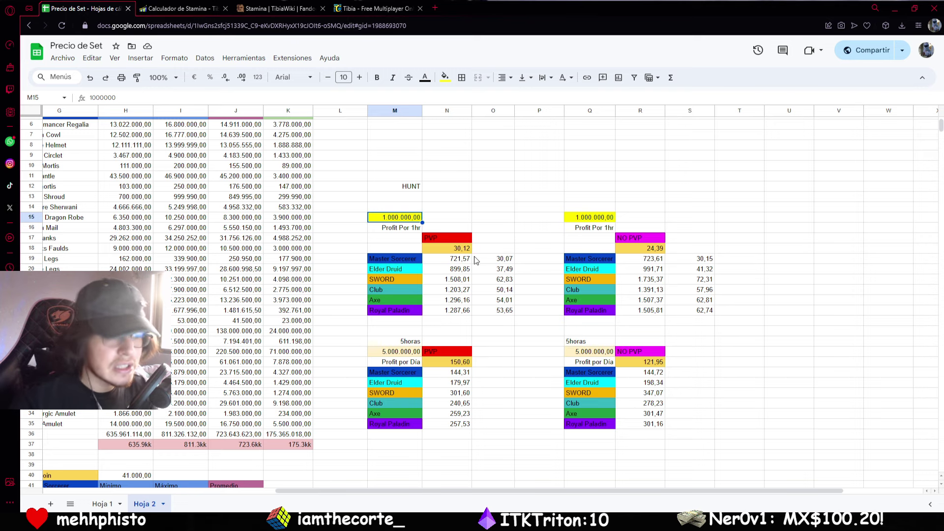
scroll(476, 261, "up", 1)
scroll(440, 276, "down", 1)
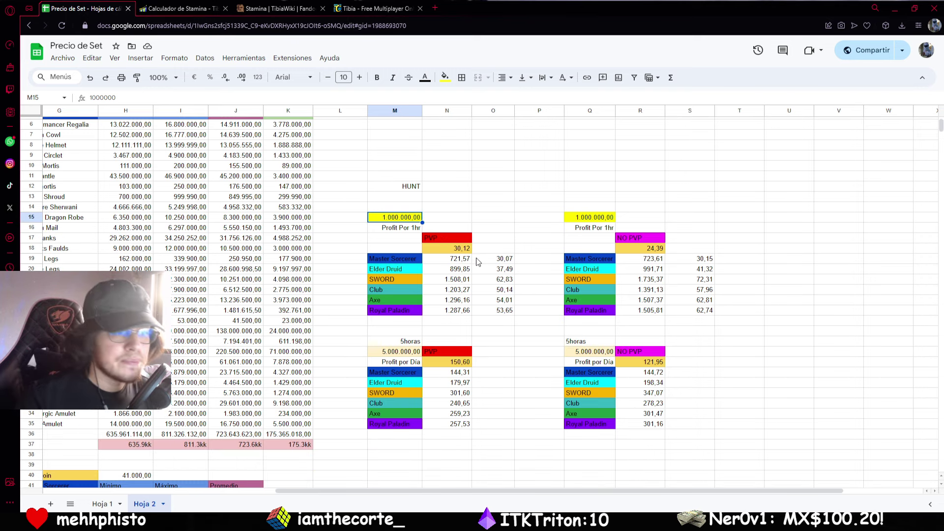
scroll(443, 279, "up", 1)
left_click(453, 287)
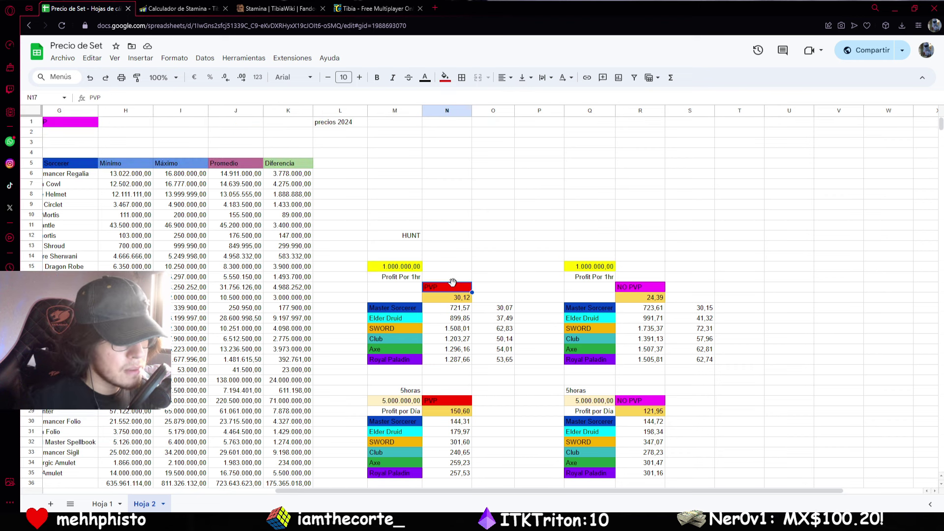
left_click(645, 290)
left_click(450, 298)
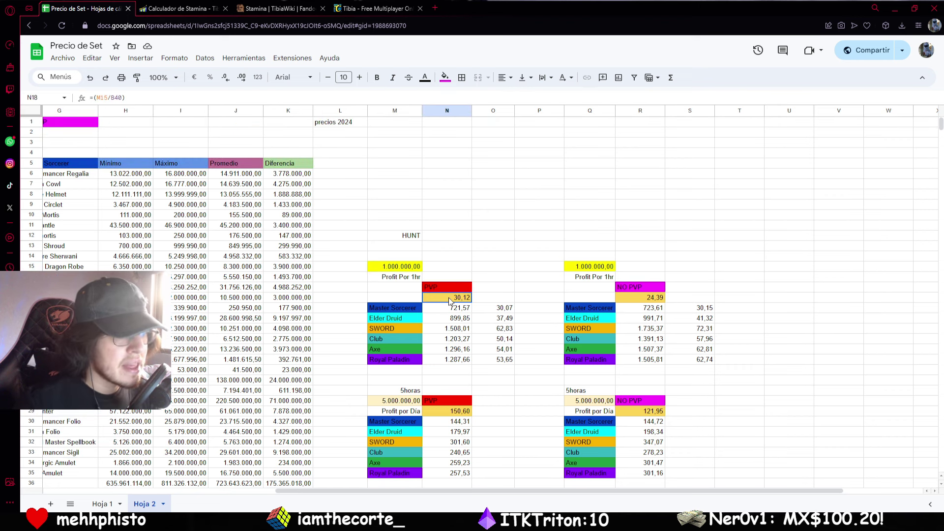
Step: Label the coin amount rows of the hourly PVP and NO PVP tables "Tibia Coin" in cells M18 and Q18
left_click_drag(469, 493, 301, 492)
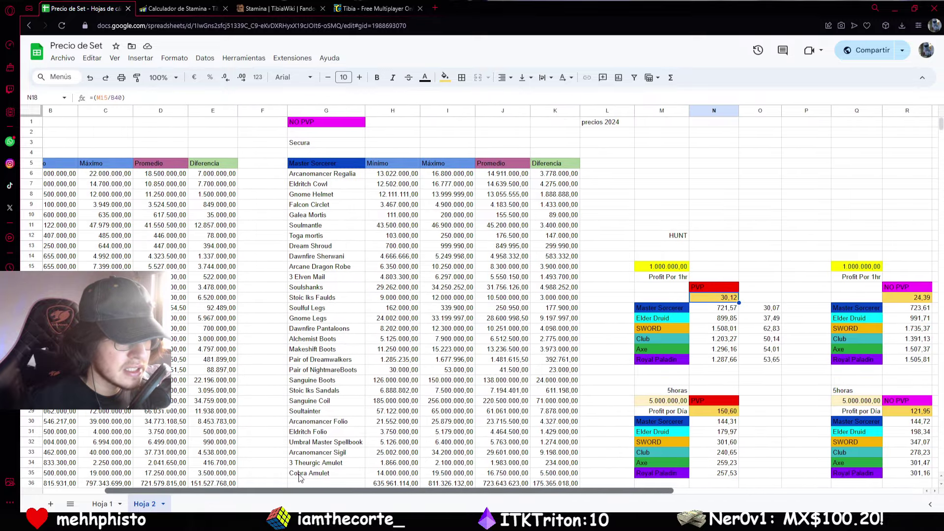
scroll(315, 452, "down", 5)
scroll(697, 227, "up", 3)
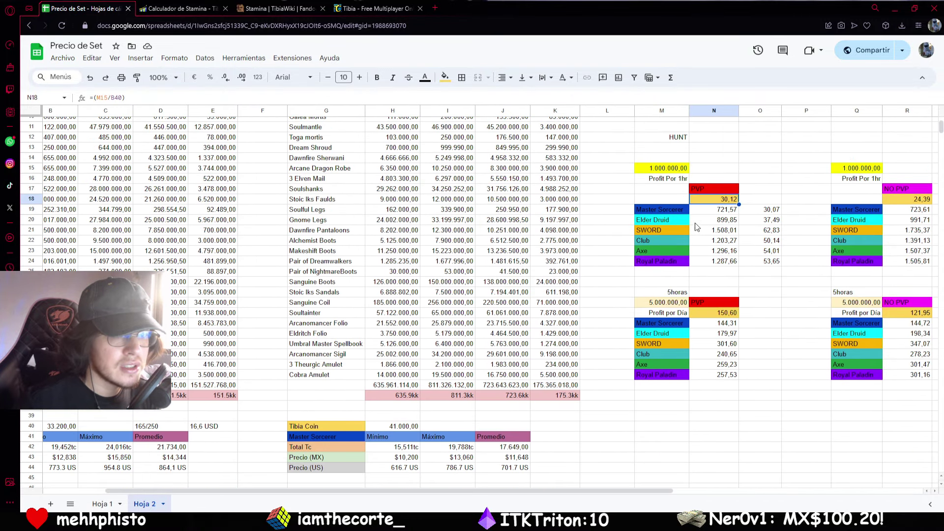
left_click(673, 201)
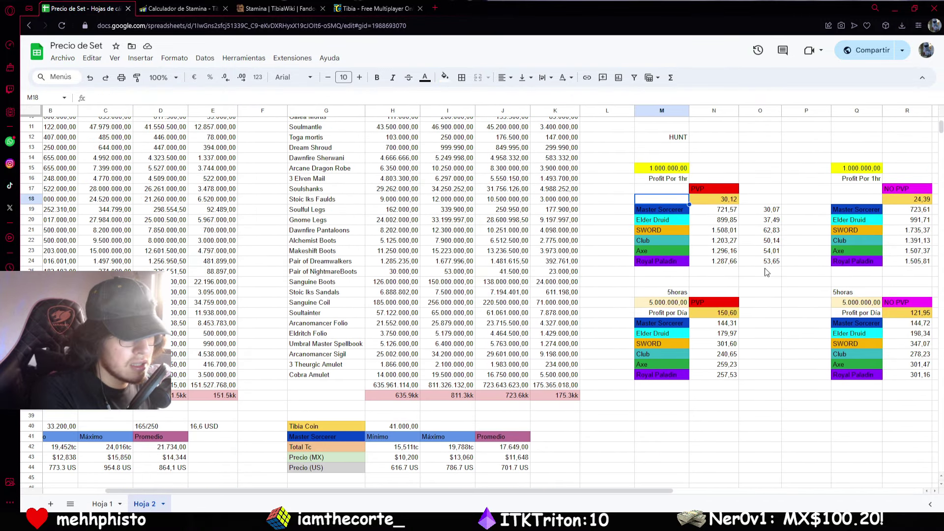
type("Tibia Coin")
key("Return")
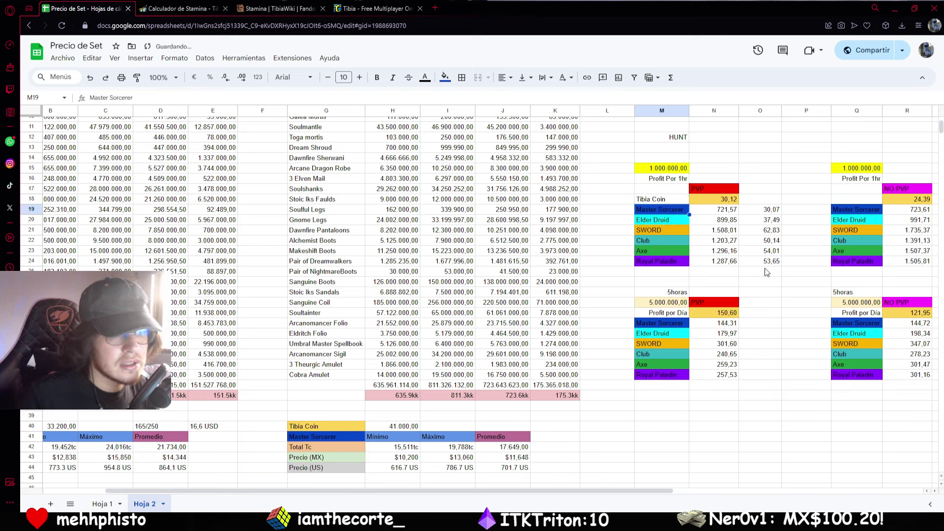
key("Up")
key("ctrl+c")
left_click(856, 199)
key("ctrl+v")
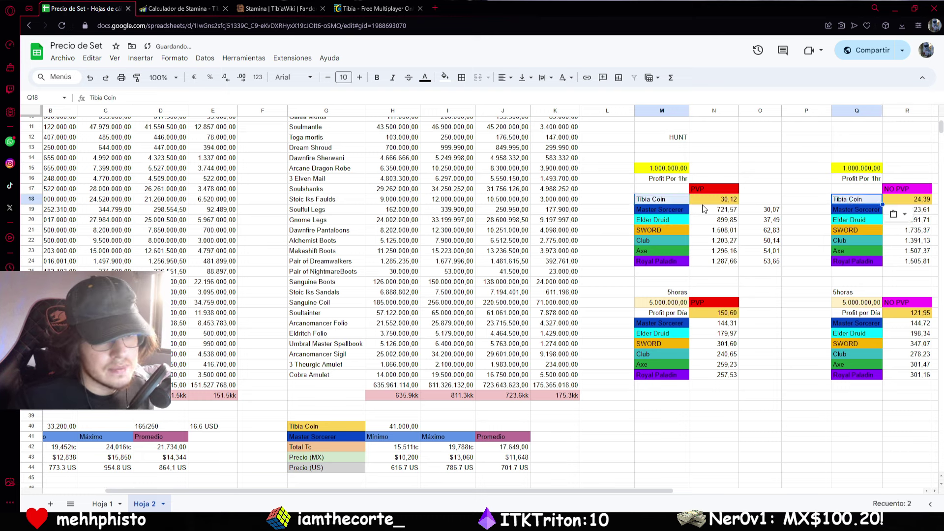
Step: Extend the coin row labels in M18 and Q18 of the hourly PVP and NO PVP tables to "Tibia Coin por día"
left_click(673, 200)
left_click(266, 98)
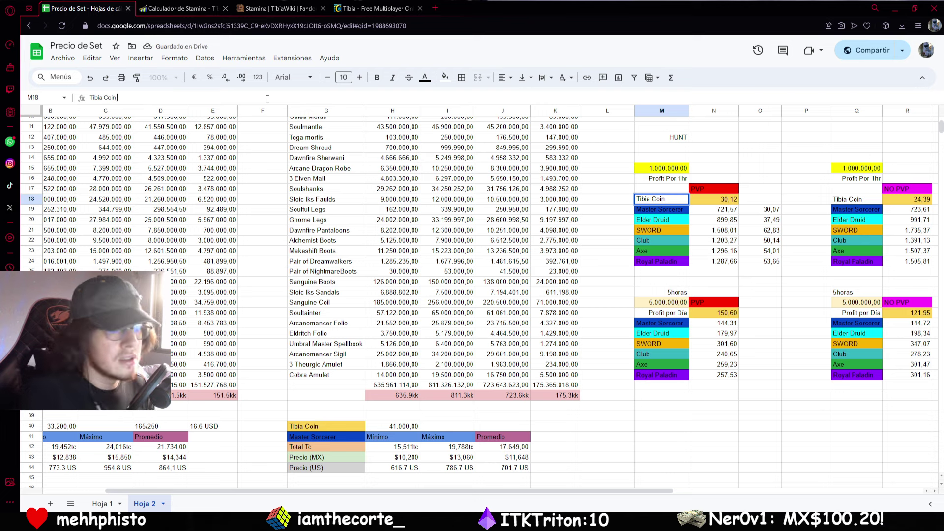
type("por día")
key("Return")
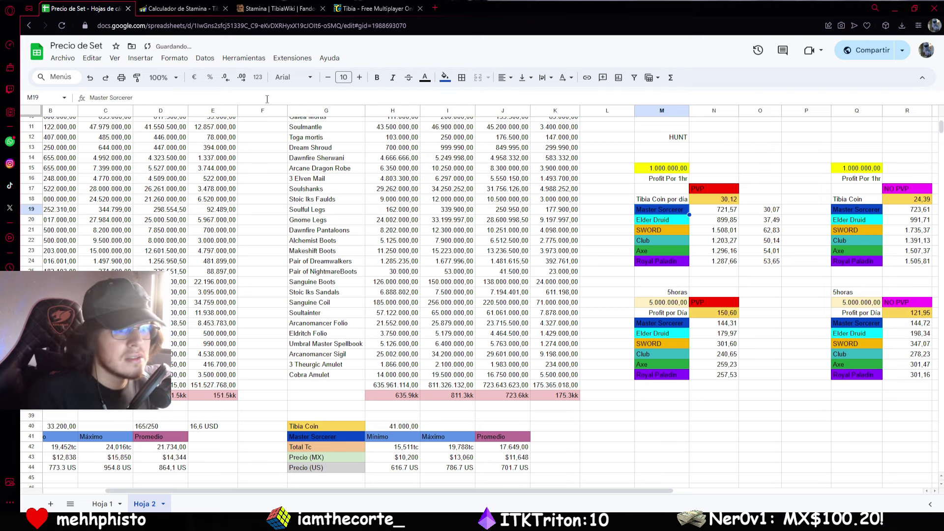
left_click(855, 199)
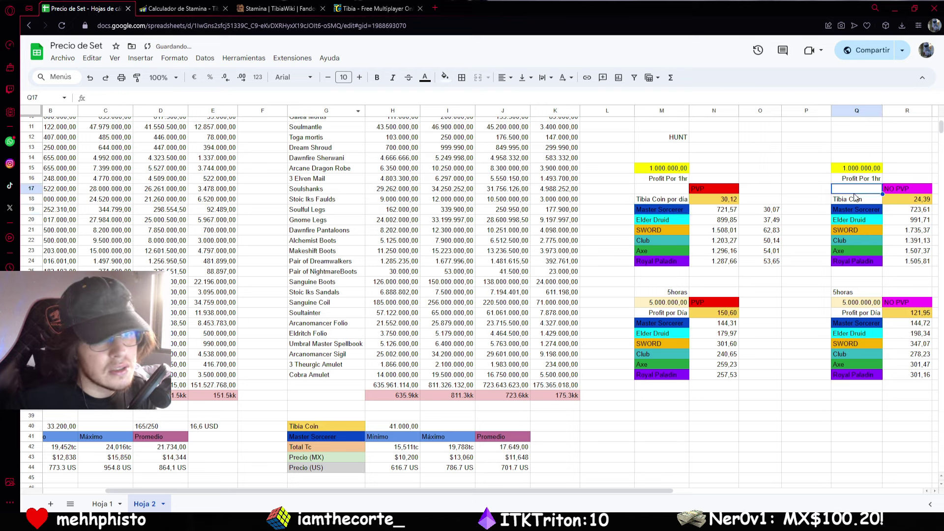
left_click(166, 97)
type("por día")
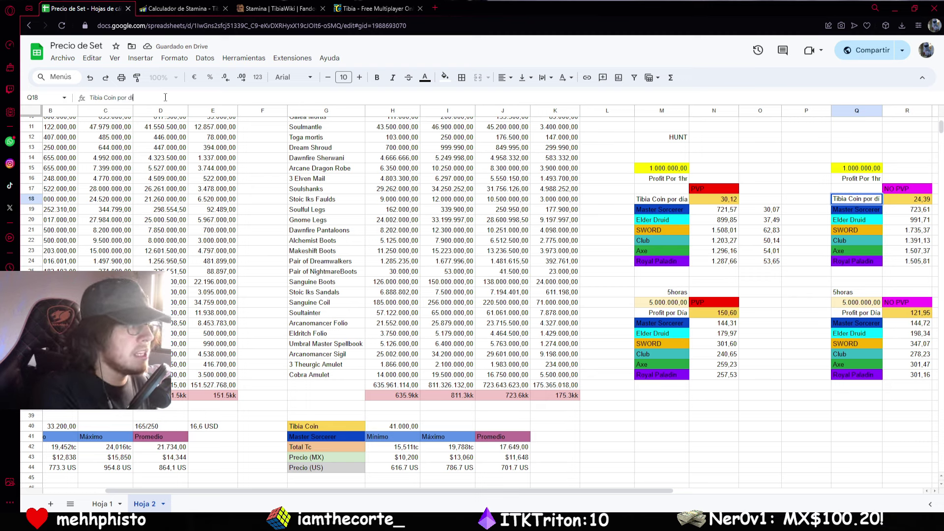
key("Return")
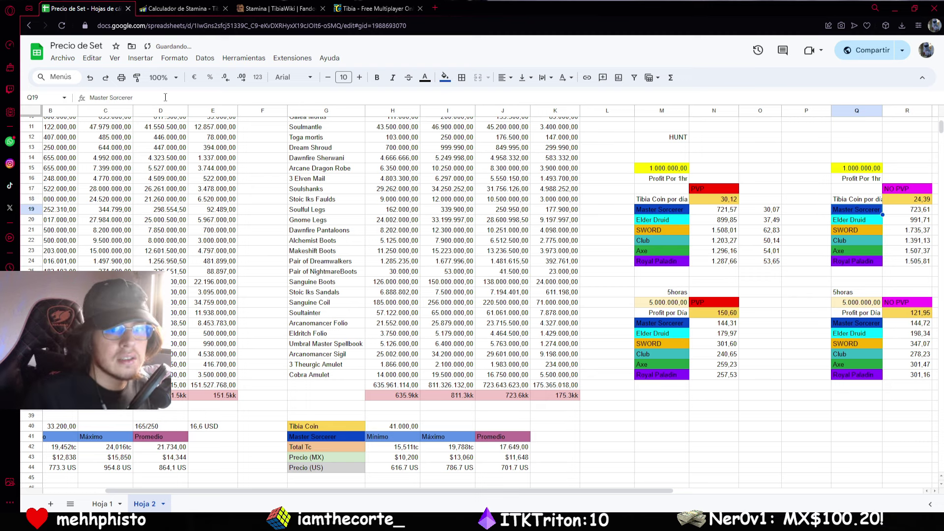
Step: Fit the widths of columns Q and M to their contents
double_click(888, 111)
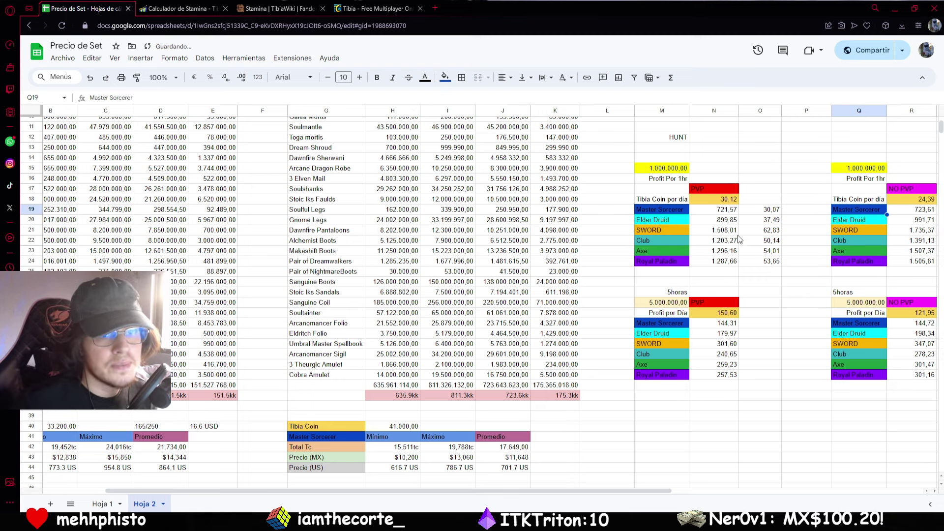
double_click(689, 110)
left_click(659, 193)
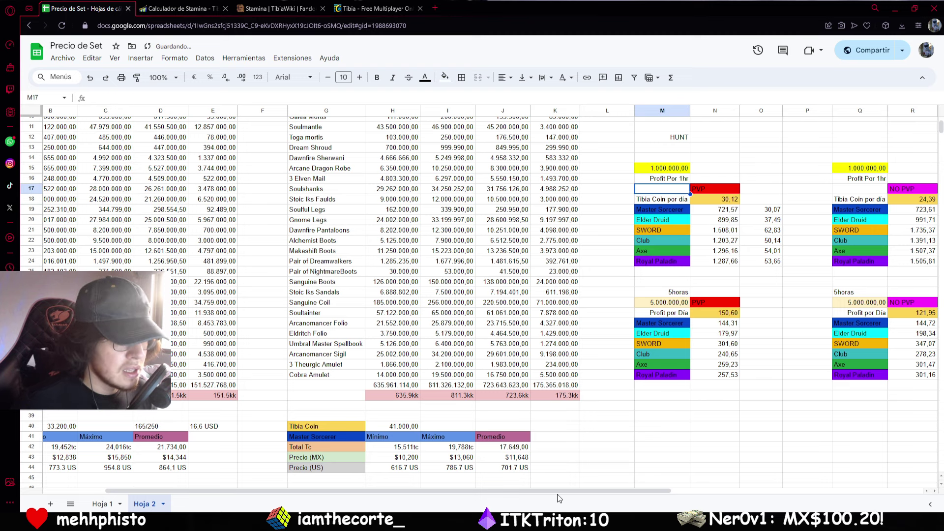
Step: Compare the Tibia Coin prices in B40 and H40, and examine which one the PVP formula in N18 references
left_click(339, 444)
scroll(314, 432, "left", 3)
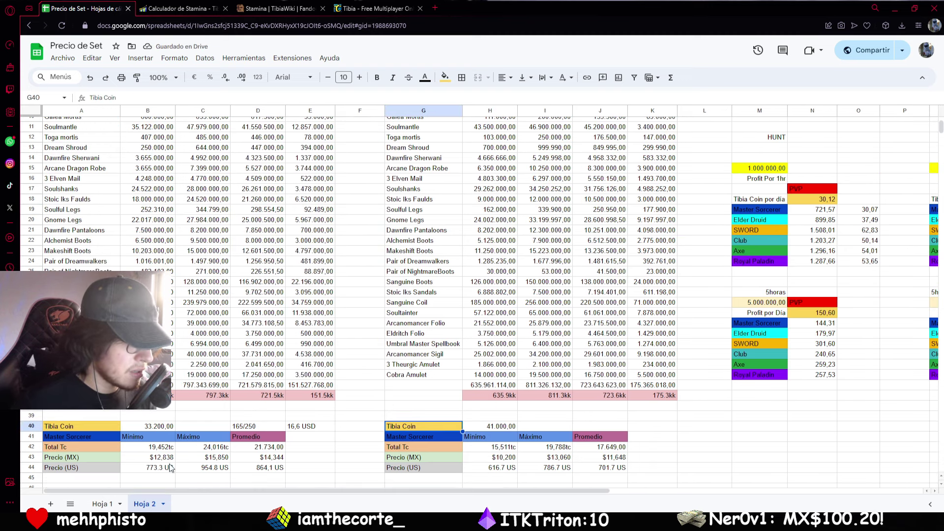
left_click(160, 427)
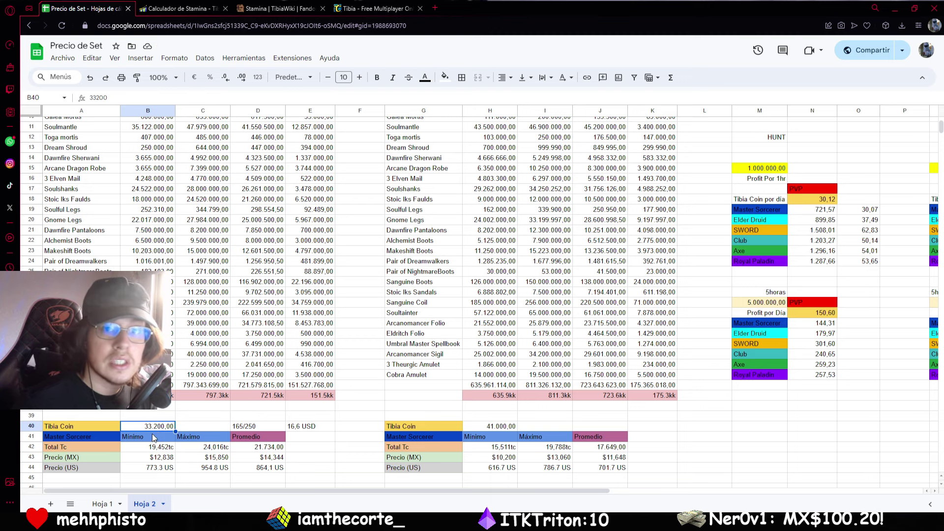
left_click(480, 427)
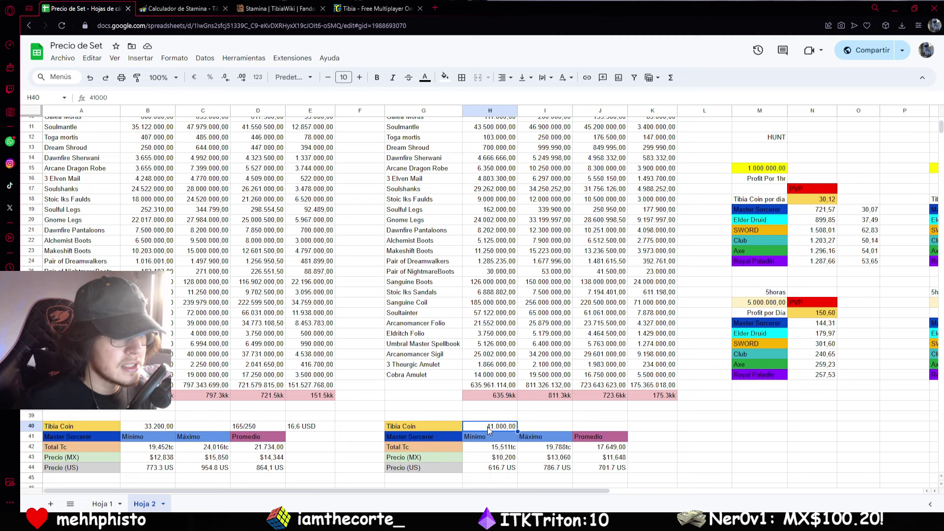
scroll(516, 490, "right", 3)
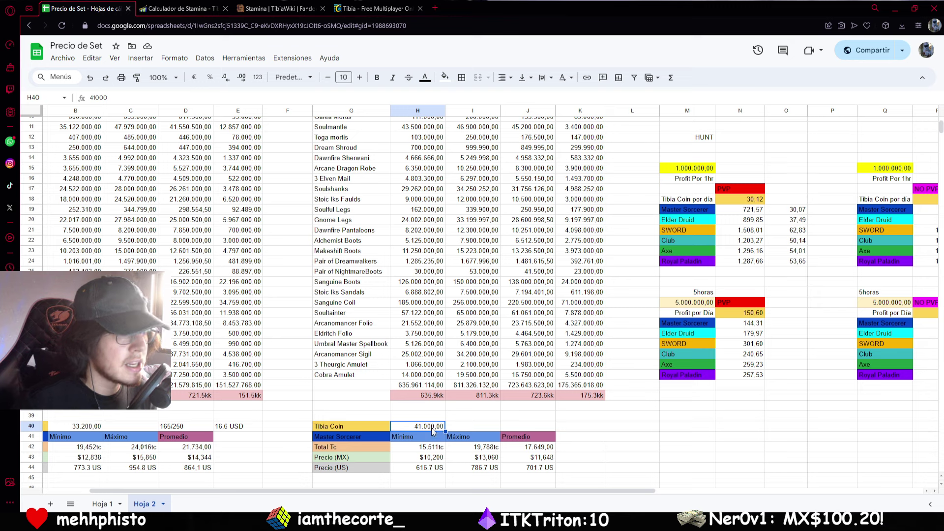
left_click(747, 202)
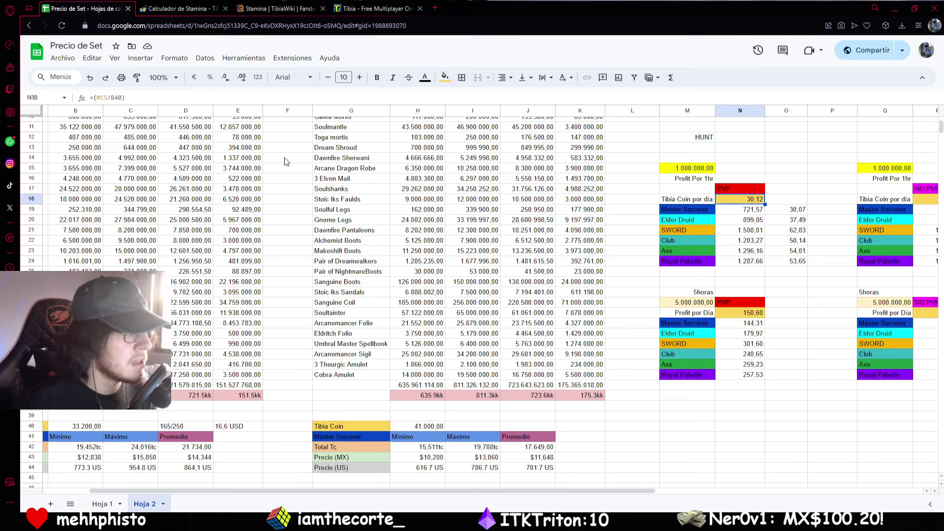
key("F2")
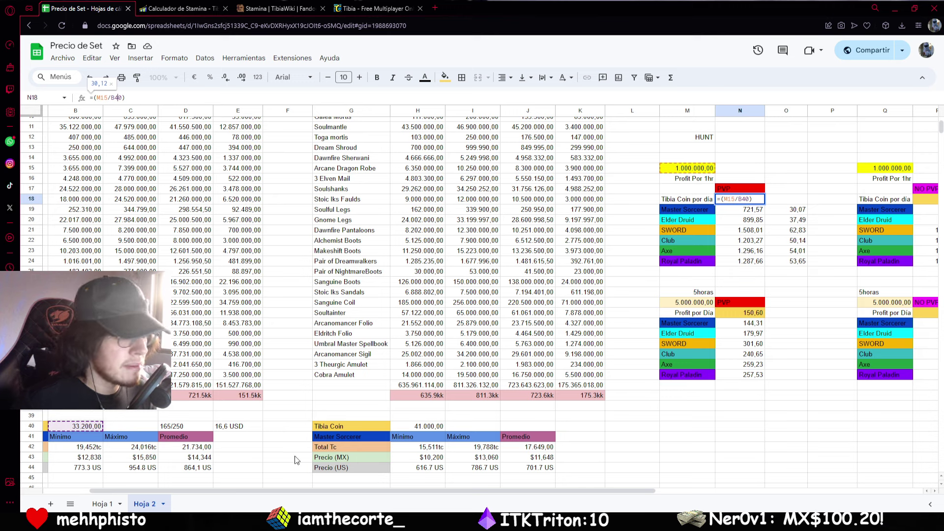
left_click(295, 386)
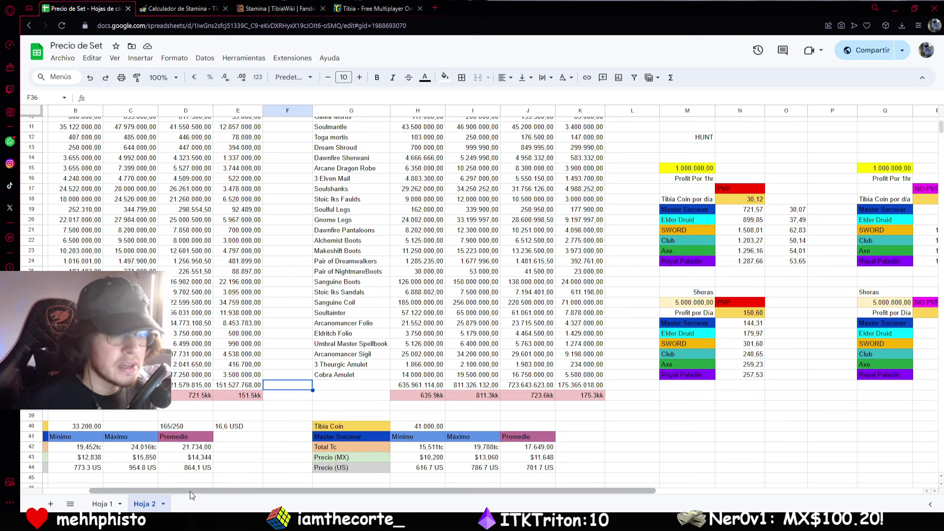
left_click(91, 430)
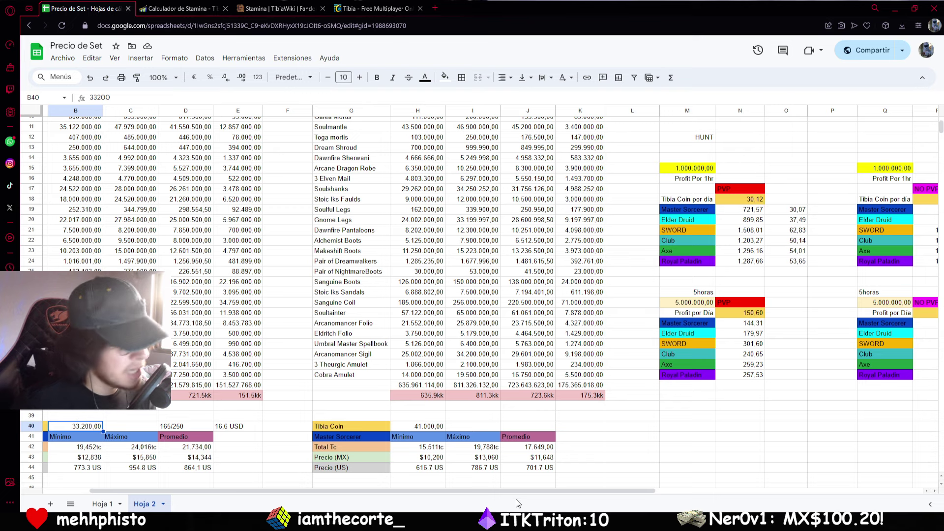
Step: Check the NO PVP formula in R18 against the coin price in H40, and compare the hourly coin amounts in N18 and R18
left_click_drag(516, 490, 609, 490)
left_click(798, 200)
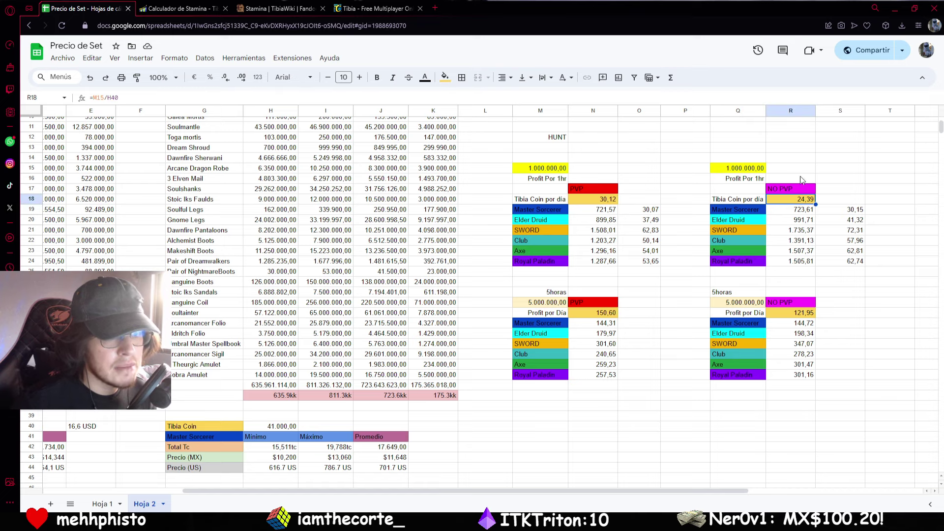
left_click(287, 427)
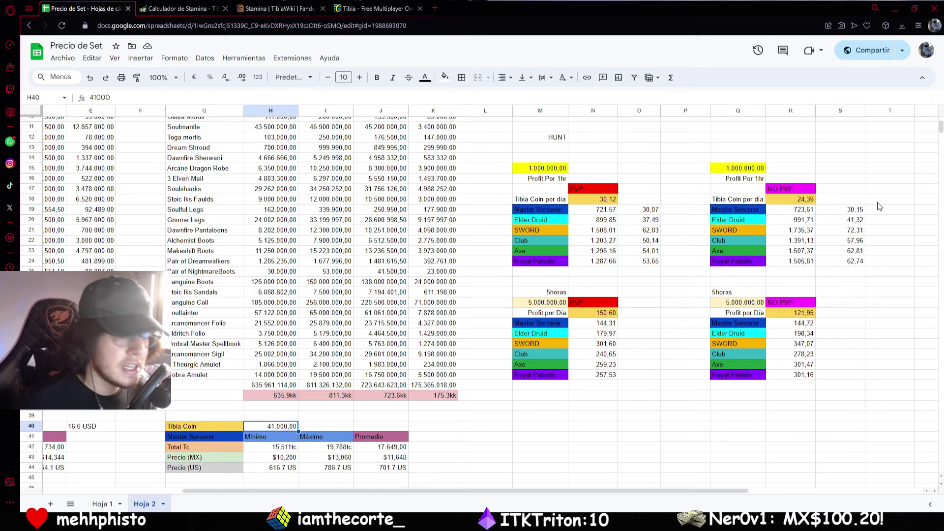
left_click(802, 201)
scroll(580, 486, "up", 5)
scroll(580, 487, "right", 1)
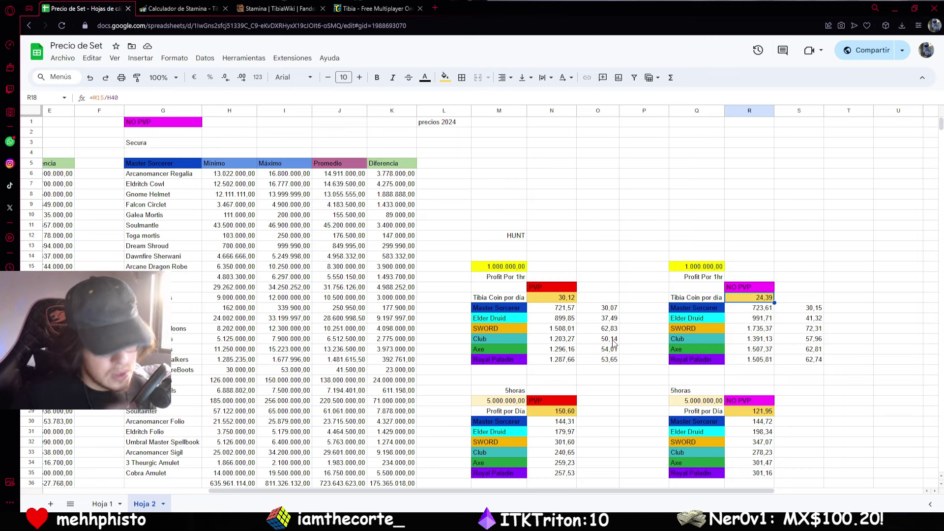
left_click(558, 298)
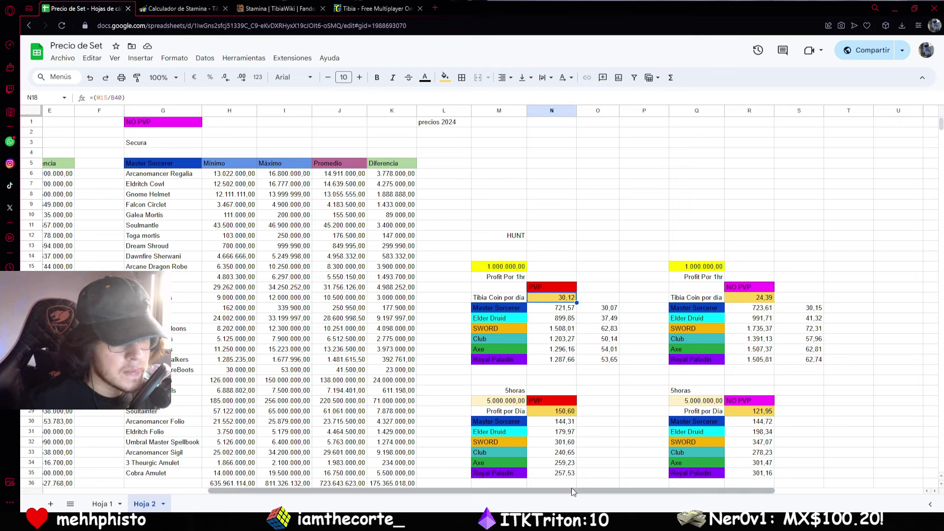
left_click_drag(571, 490, 639, 491)
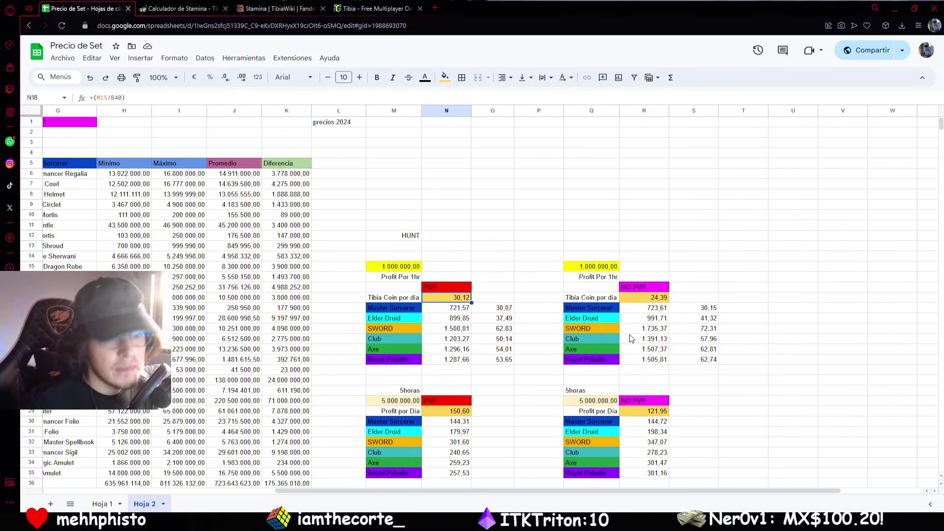
left_click(641, 299)
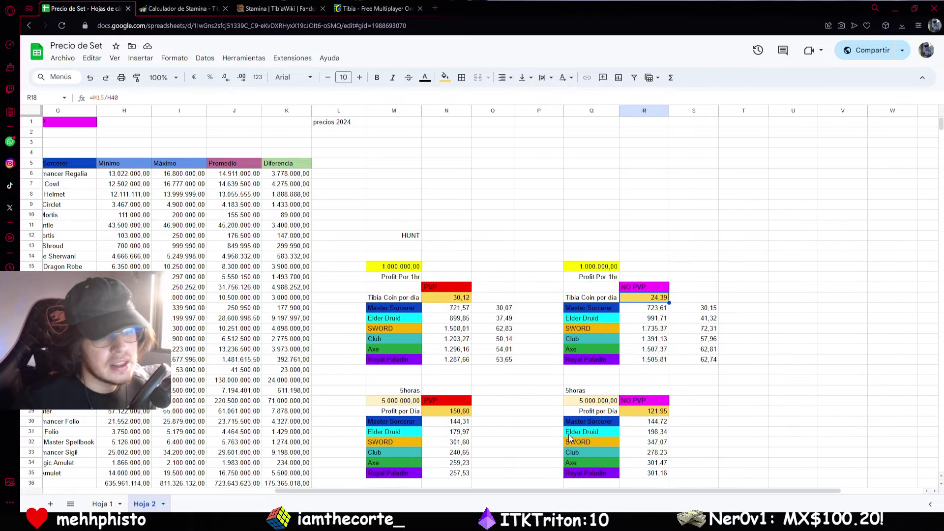
scroll(509, 492, "left", 1)
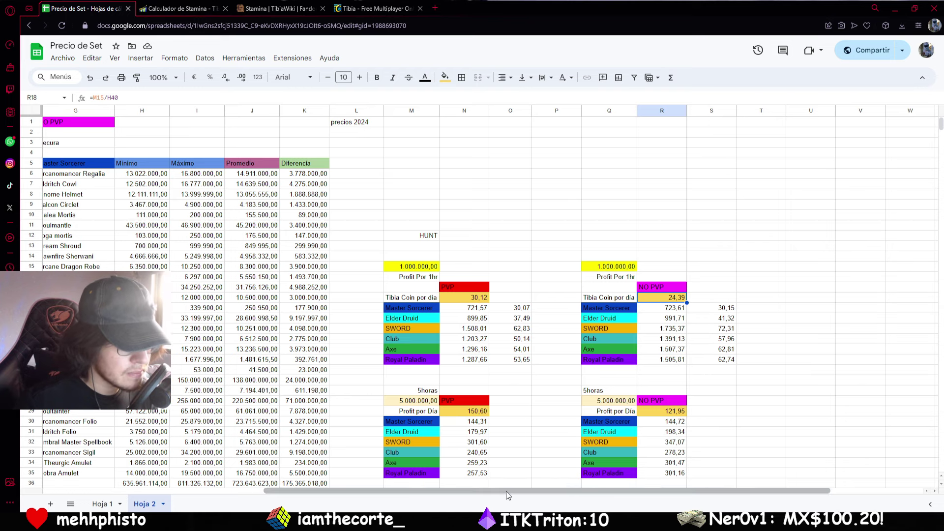
left_click(517, 238)
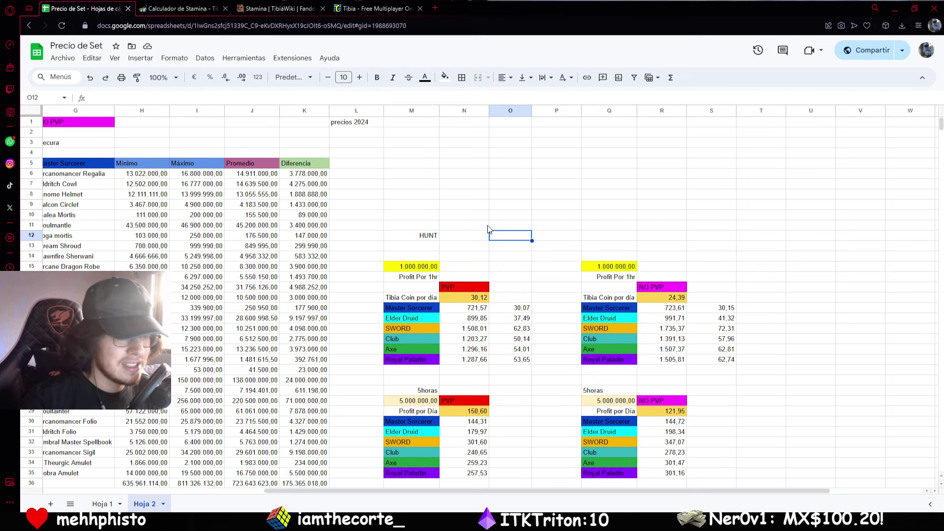
Step: Trace the Master Sorcerer formula in N19 to the average coin total in D42 and return to the hunt tables
scroll(464, 212, "down", 2)
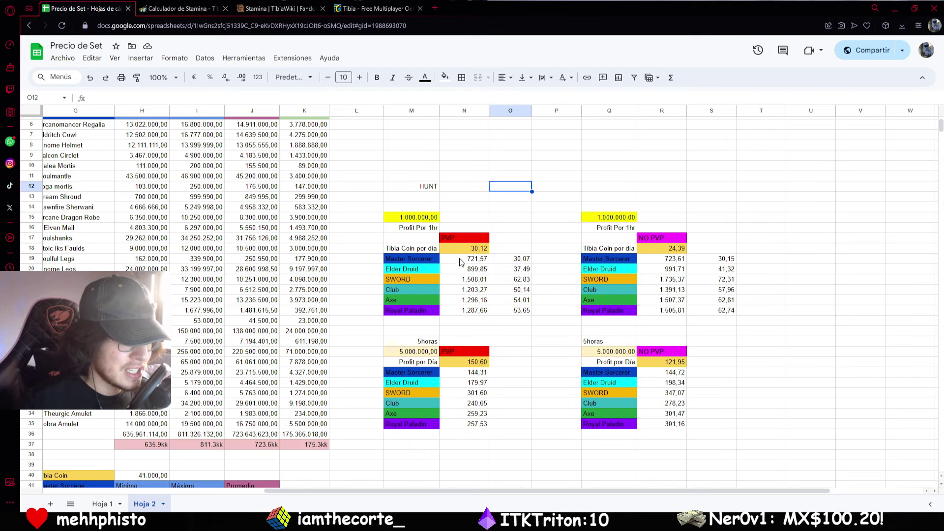
left_click(462, 259)
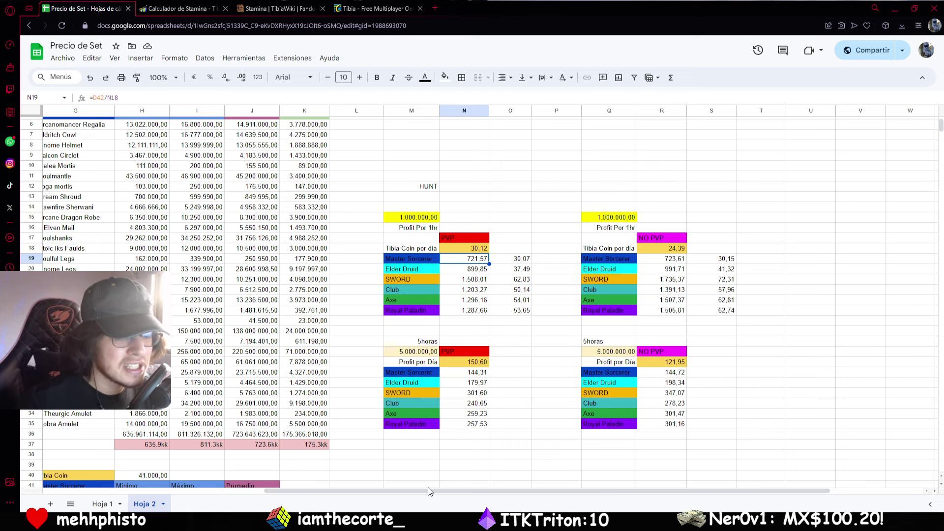
left_click_drag(430, 490, 302, 490)
scroll(479, 304, "down", 3)
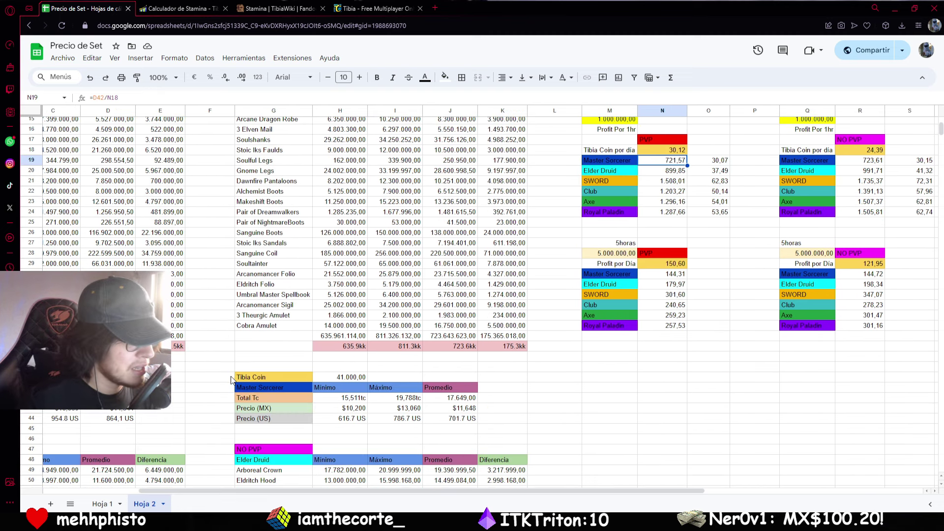
scroll(479, 305, "down", 2)
left_click(108, 348)
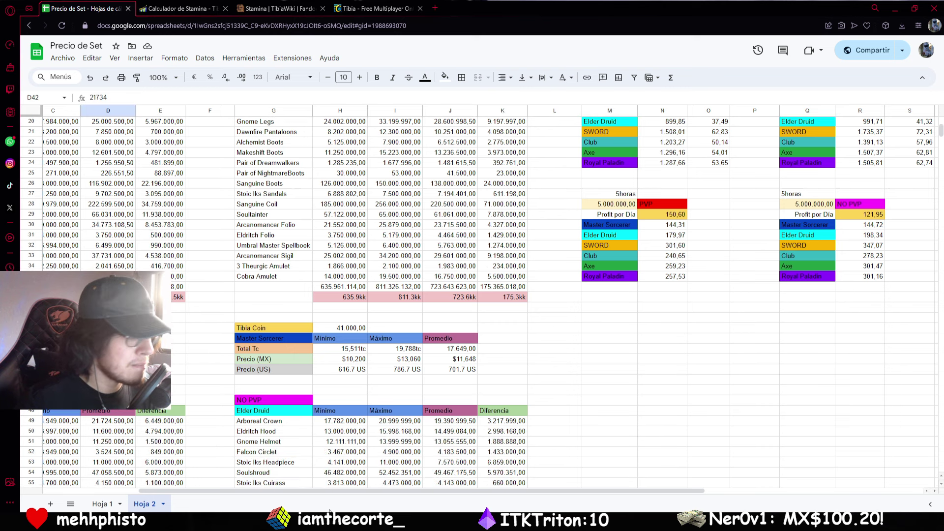
left_click_drag(336, 490, 329, 488)
scroll(356, 418, "up", 2)
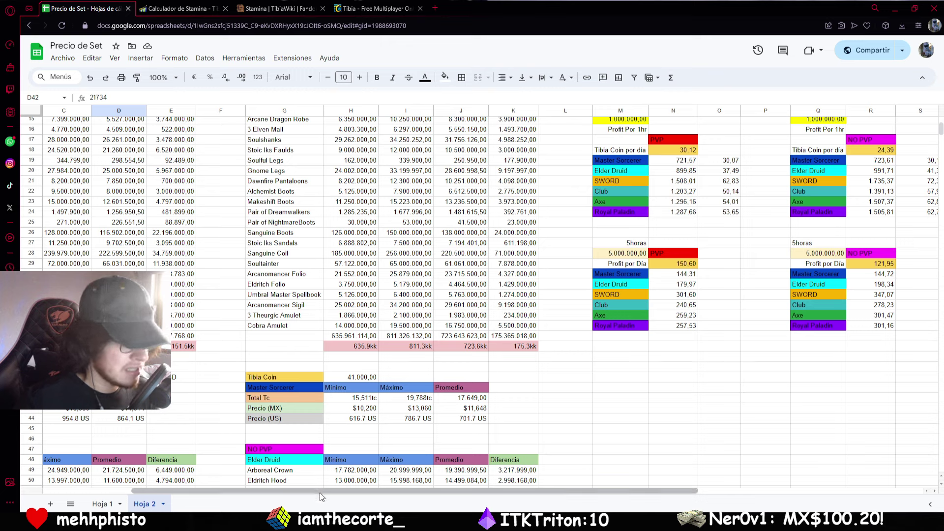
left_click_drag(321, 491, 362, 491)
scroll(533, 415, "up", 5)
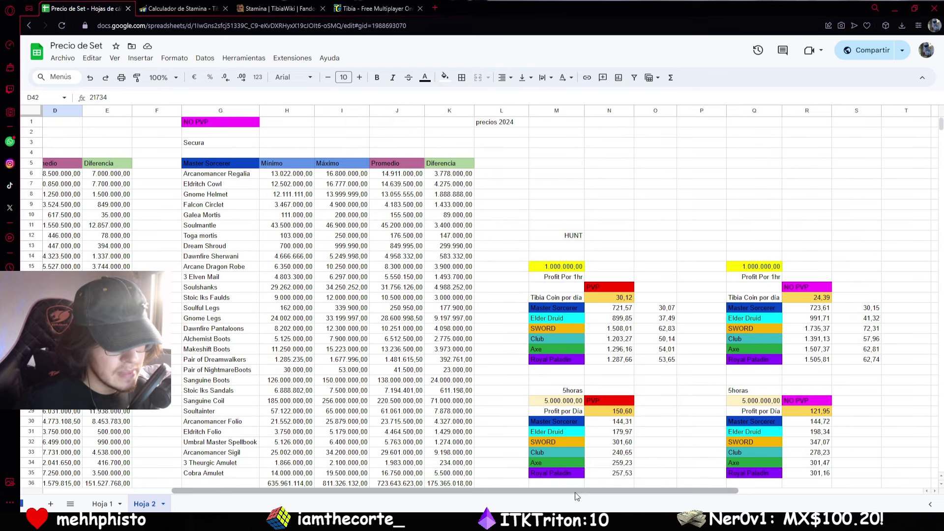
Step: Add the header "días" in O18 above the PVP day counts and copy it to S18 for the NO PVP table
left_click_drag(573, 490, 609, 491)
left_click(601, 268)
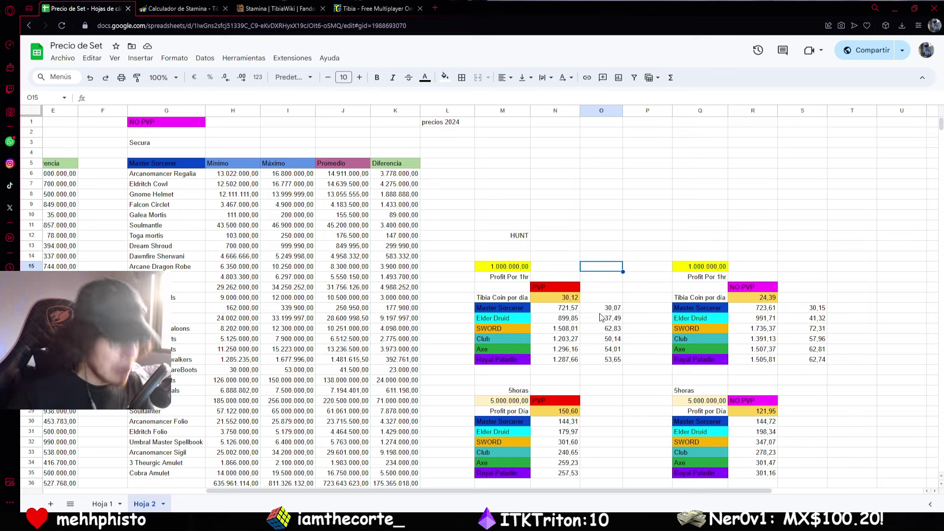
left_click(597, 301)
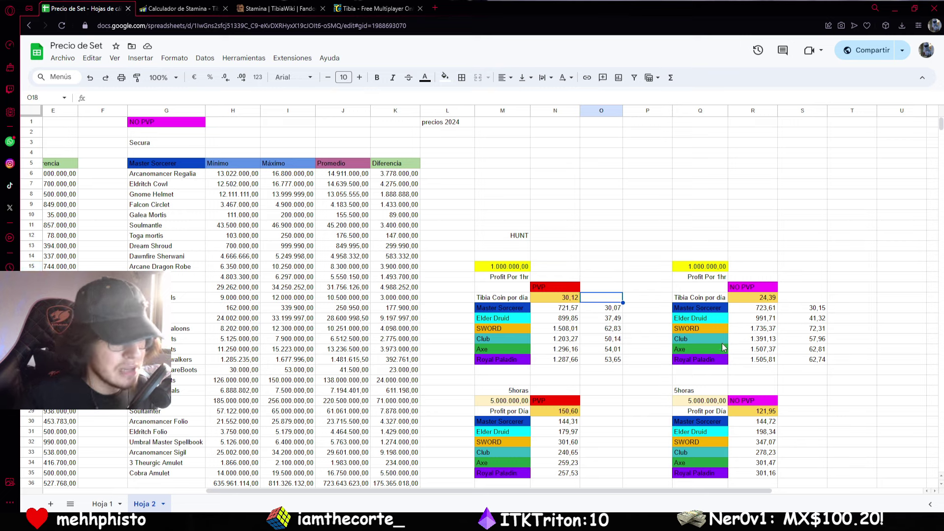
type("dias")
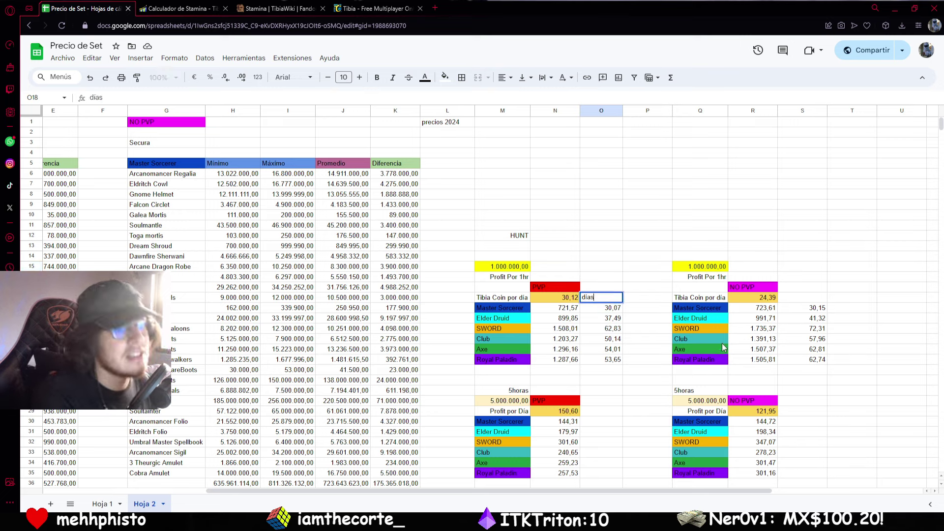
key("Return")
left_click(602, 297)
key("ctrl+c")
left_click(816, 302)
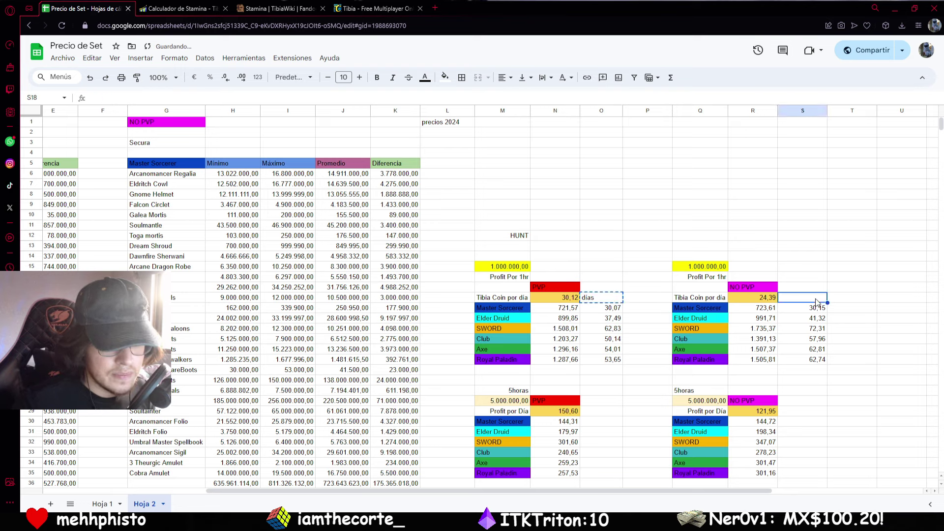
key("ctrl+v")
key("Up")
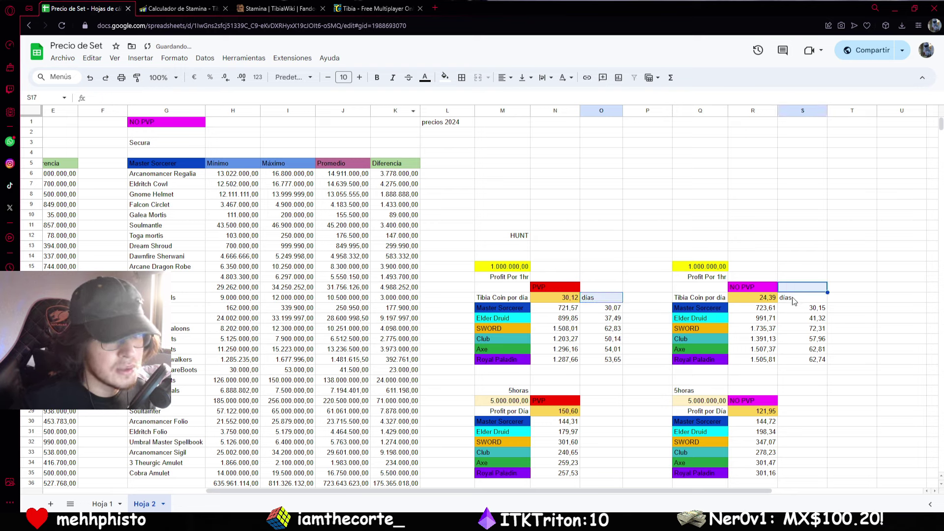
Step: Right-align the "días" headers in O18 and S18
left_click(793, 298)
left_click(596, 298, "ctrl")
left_click(506, 77)
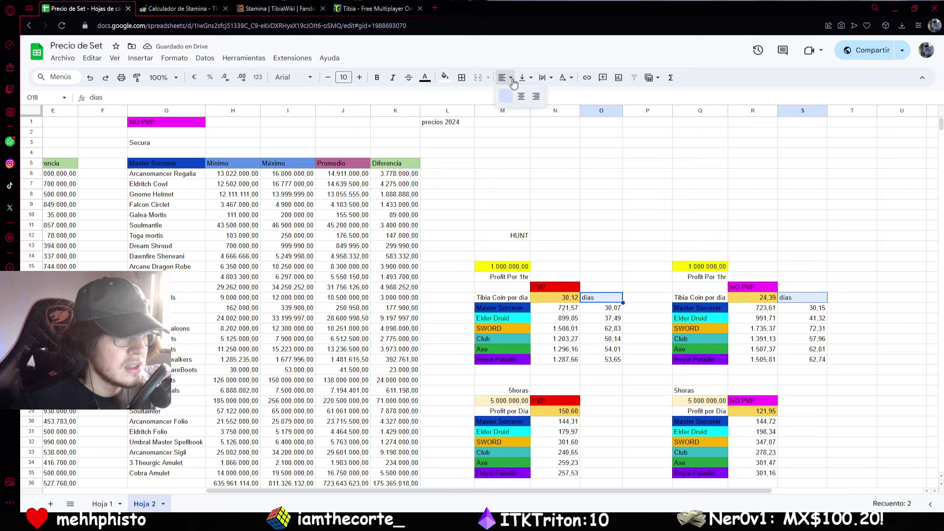
left_click(533, 94)
left_click(605, 268)
Step: Fill the "días" header cells O18 and S18 with a light magenta background
left_click(614, 298)
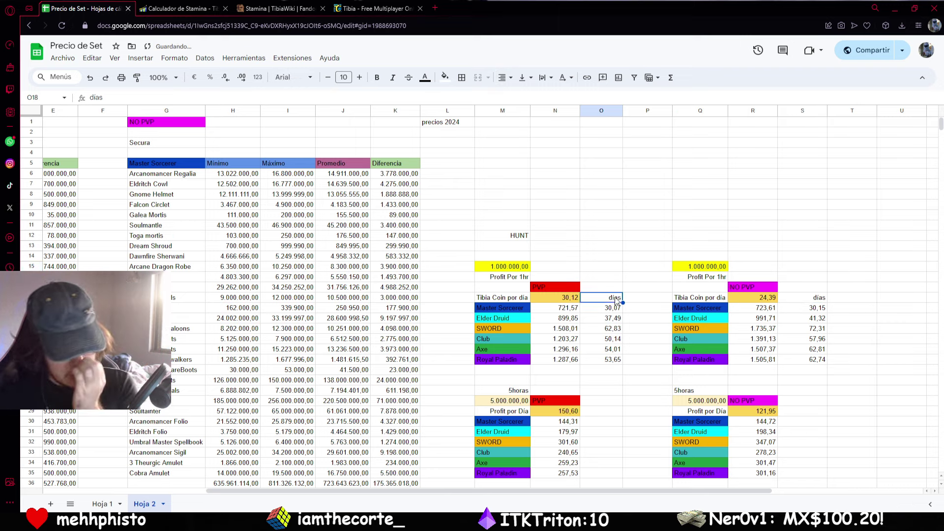
left_click(445, 78)
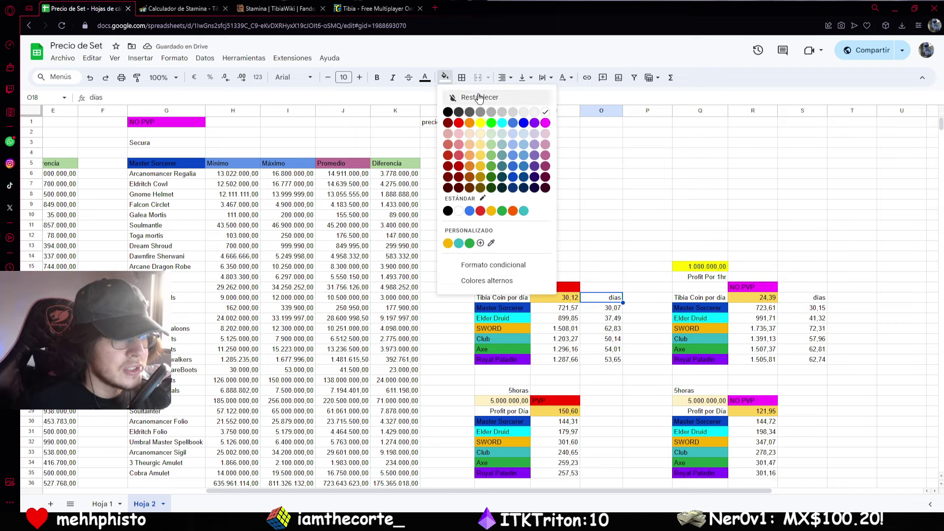
left_click(549, 150)
left_click(615, 194)
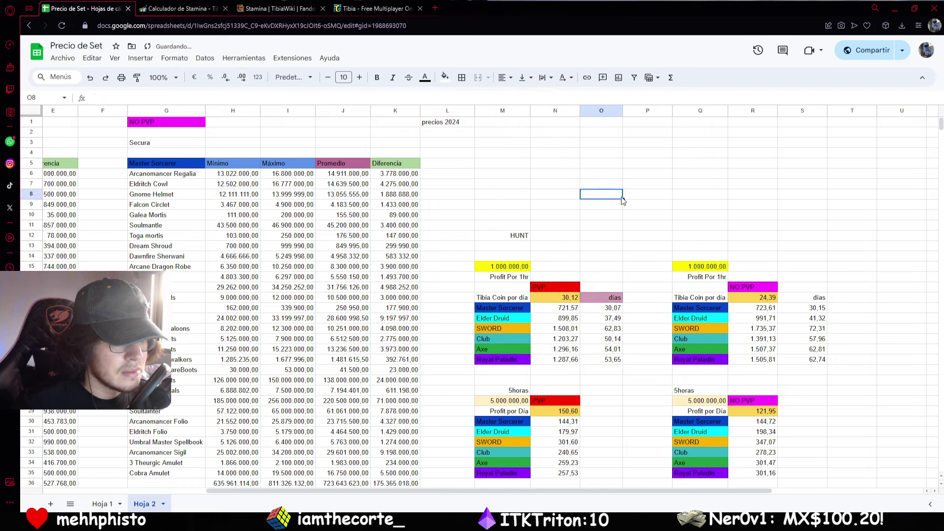
left_click(620, 299)
left_click(818, 299, "ctrl")
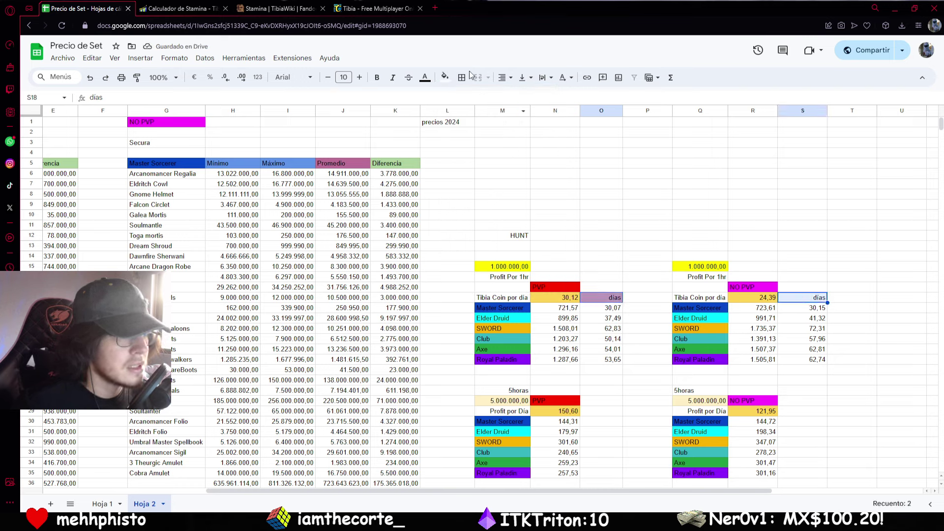
left_click(445, 77)
left_click(548, 149)
left_click(665, 226)
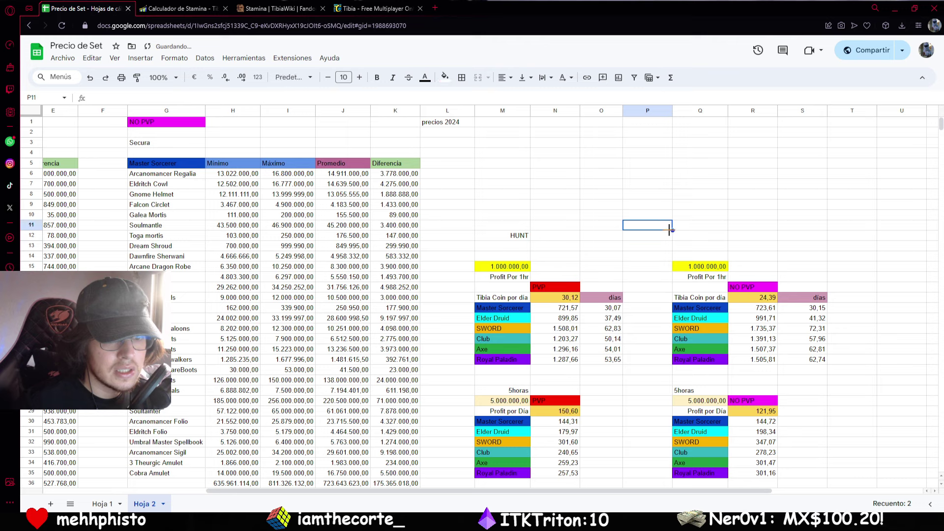
Step: Examine how the PVP table derives the Master Sorcerer's hours in N19 and days in O19
left_click(610, 309)
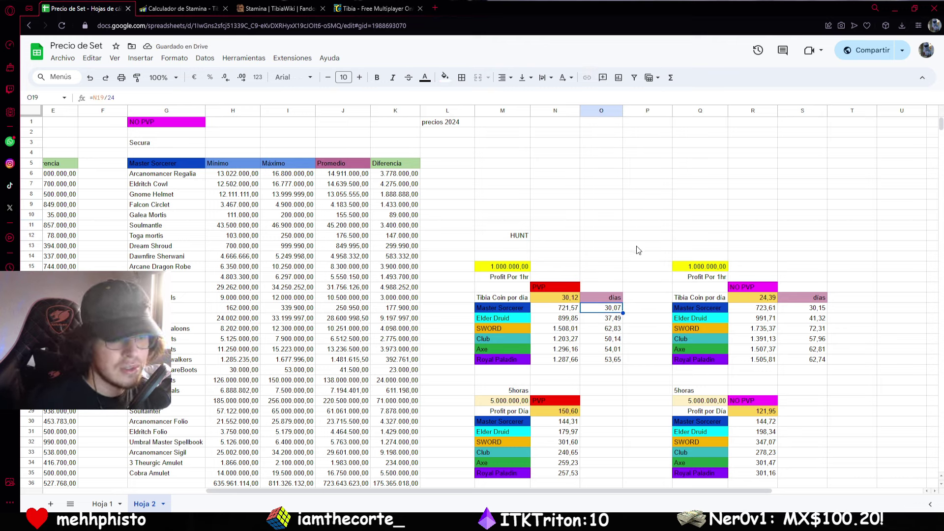
left_click(566, 312)
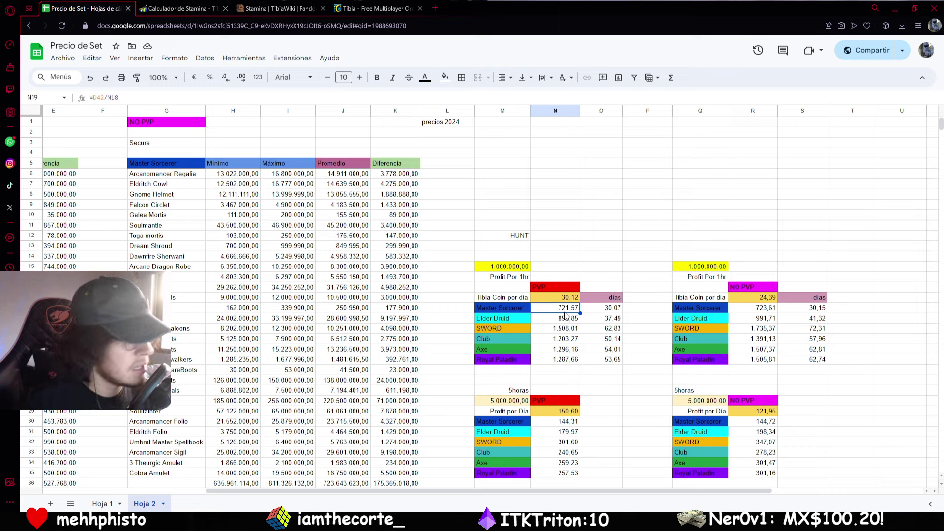
left_click(612, 309)
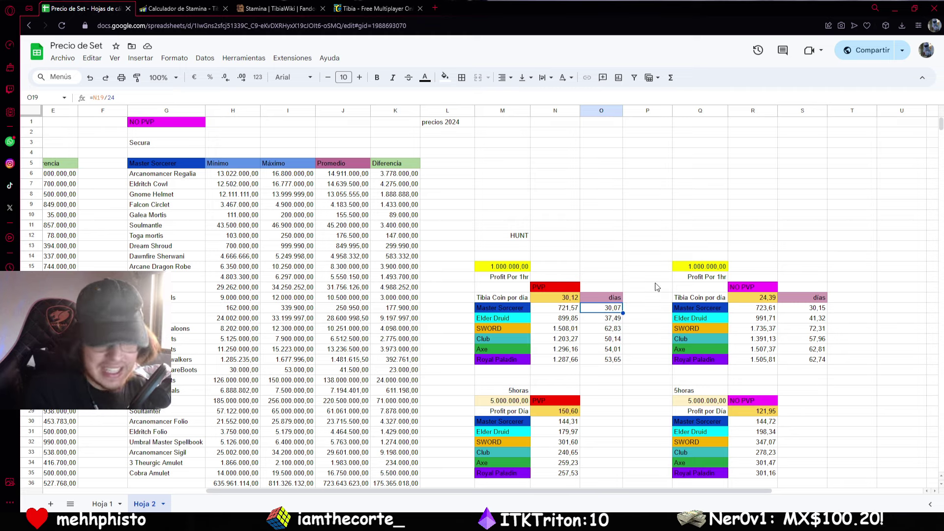
scroll(654, 288, "down", 3)
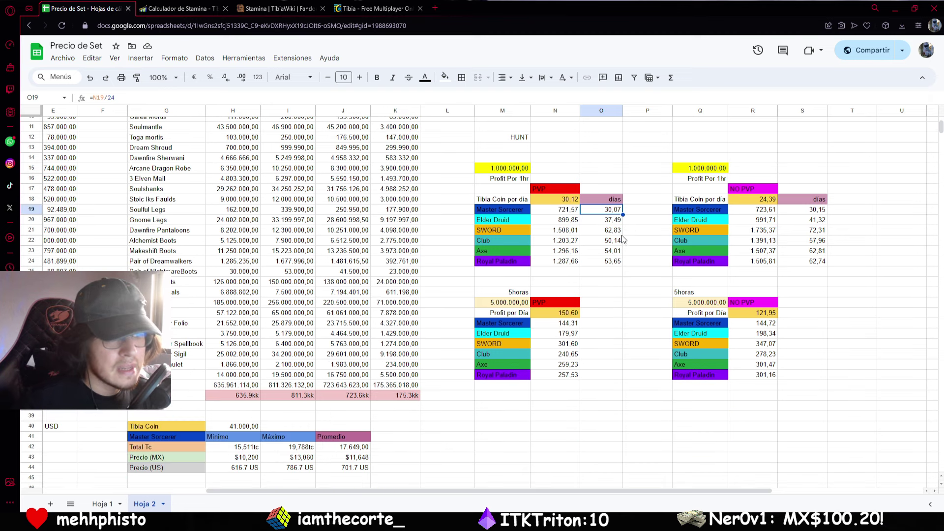
scroll(619, 235, "up", 3)
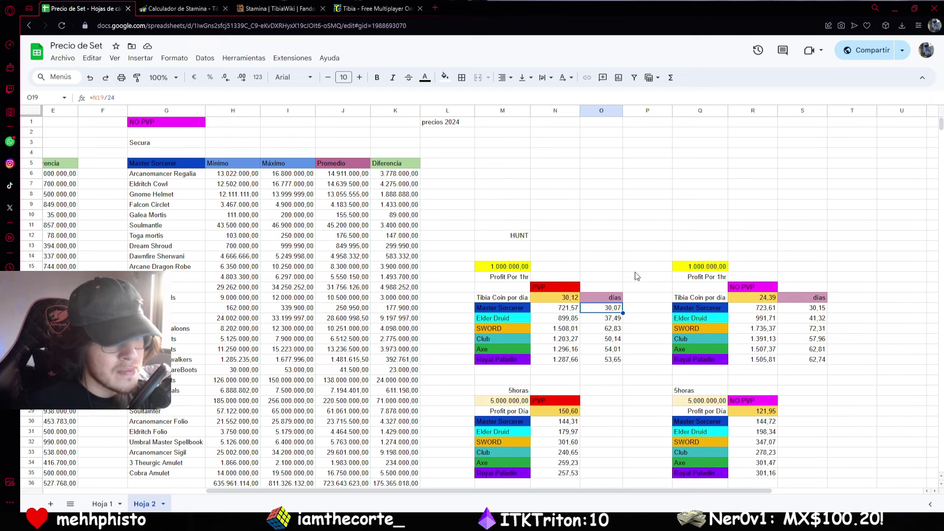
Step: Compare the PVP hunting hours for Elder Druid, SWORD, Club and Axe, and check the SWORD day formula in O21
left_click(555, 321)
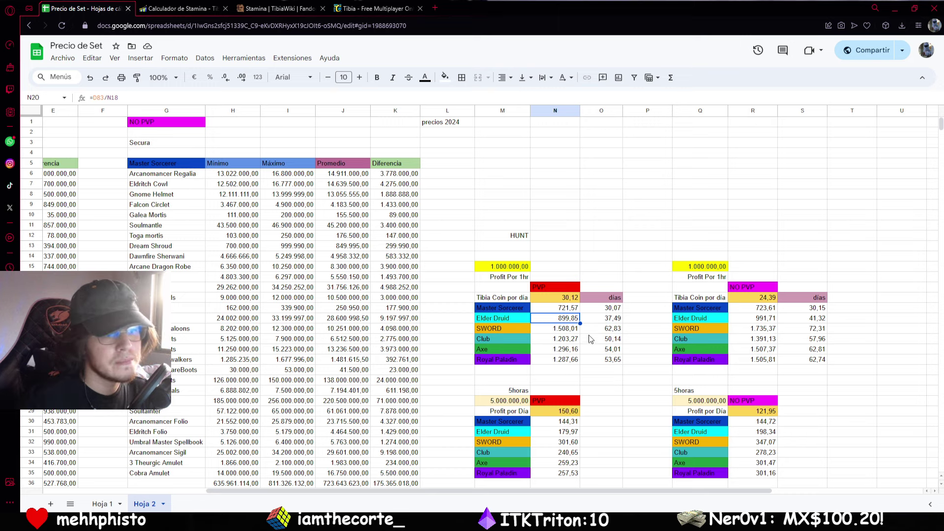
left_click(563, 330)
left_click(525, 330)
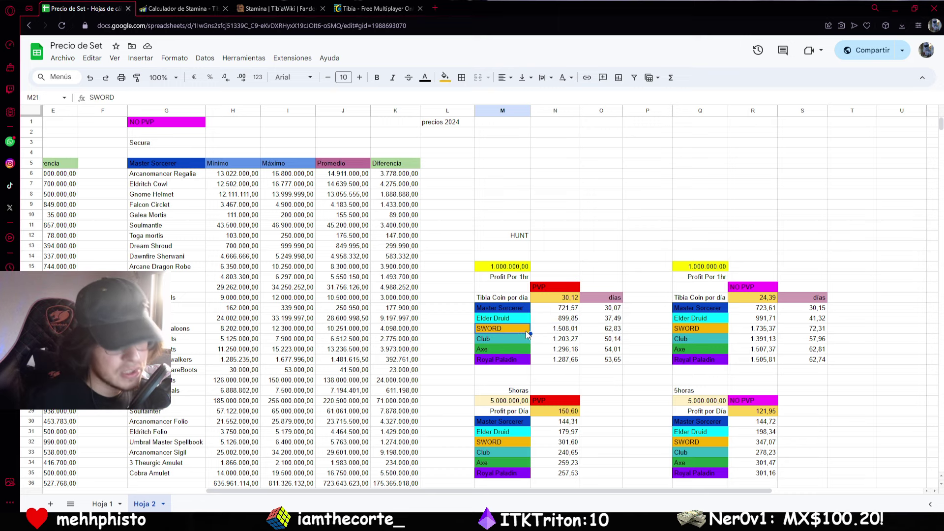
left_click(503, 335)
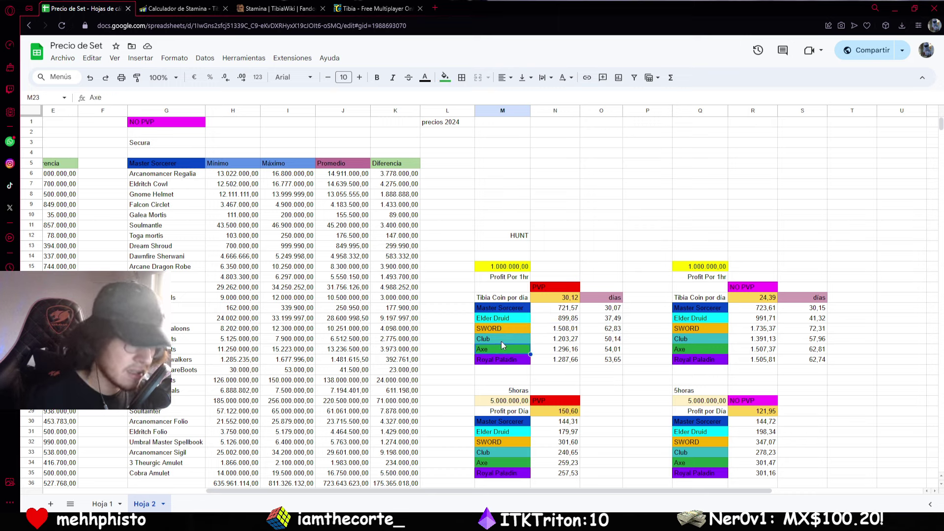
left_click(505, 328)
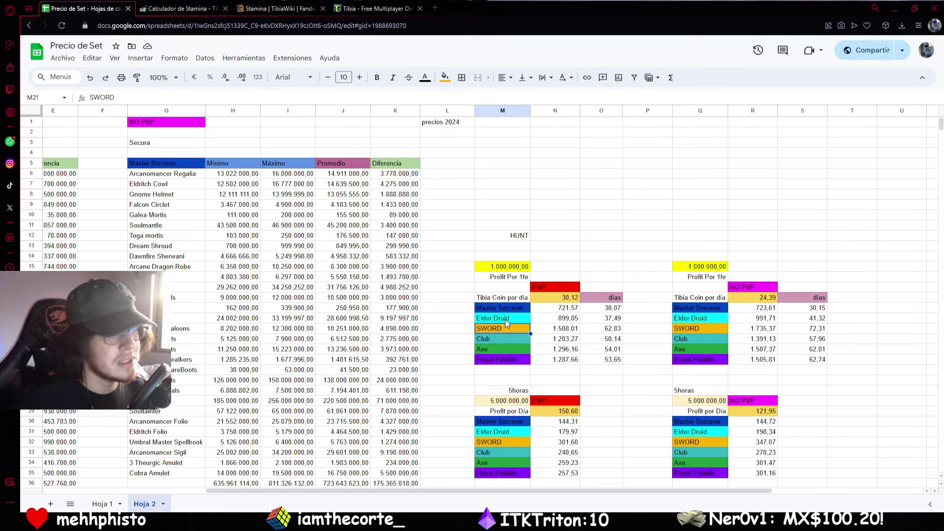
left_click(492, 338)
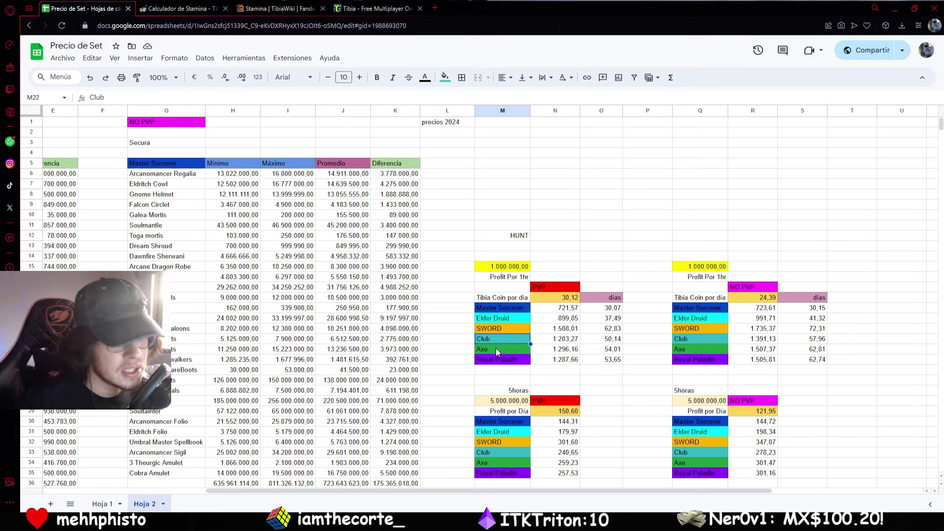
left_click(495, 348)
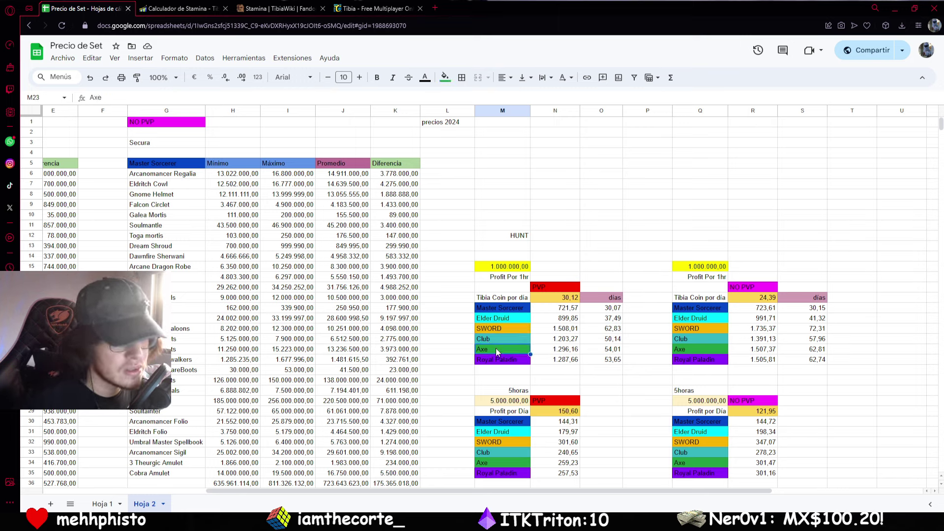
left_click(687, 330)
left_click(566, 328)
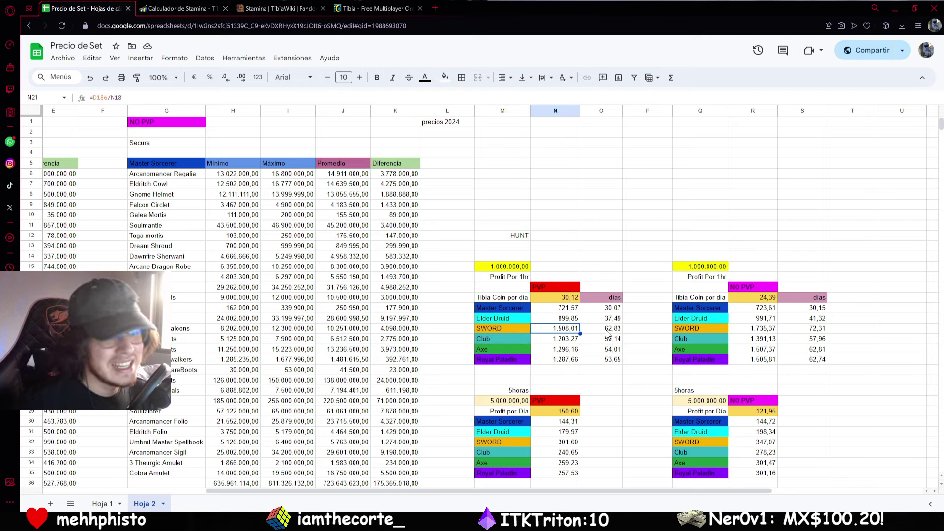
left_click(606, 331)
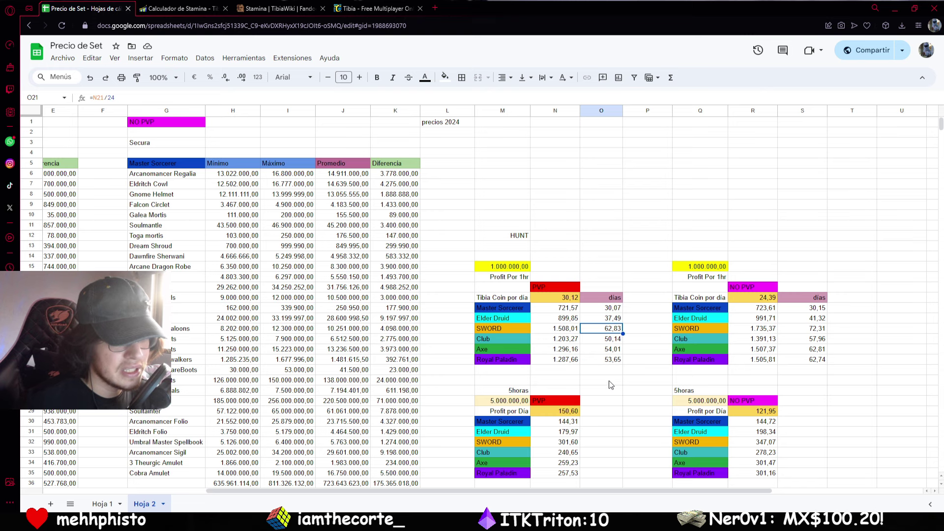
Step: Check the Club, Axe and Royal Paladin formulas in N22:N24 against the NO PVP SWORD formula in R21
scroll(611, 385, "down", 2)
left_click(566, 291)
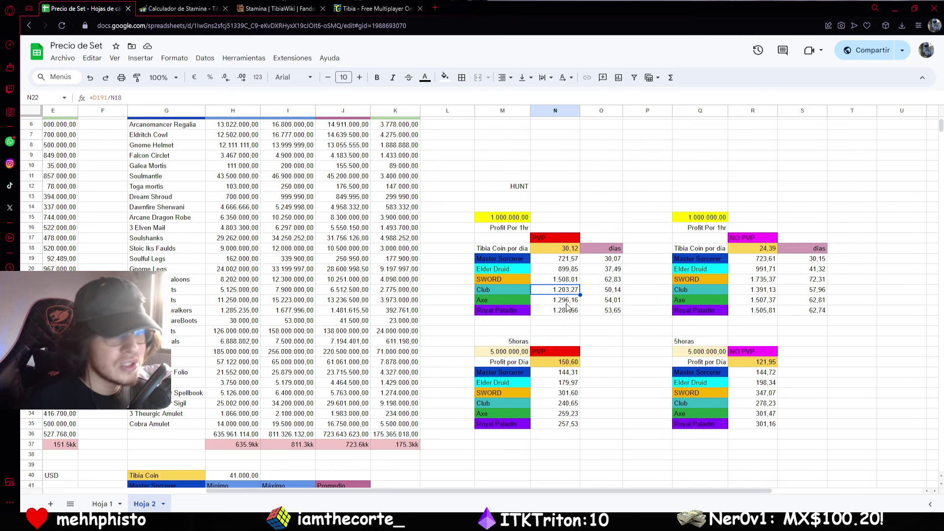
left_click(567, 304)
left_click(565, 314)
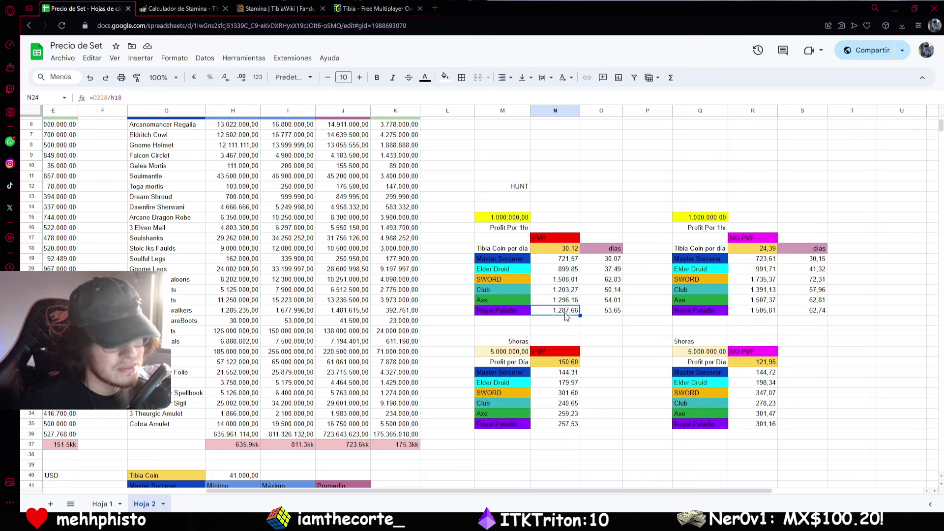
left_click(764, 283)
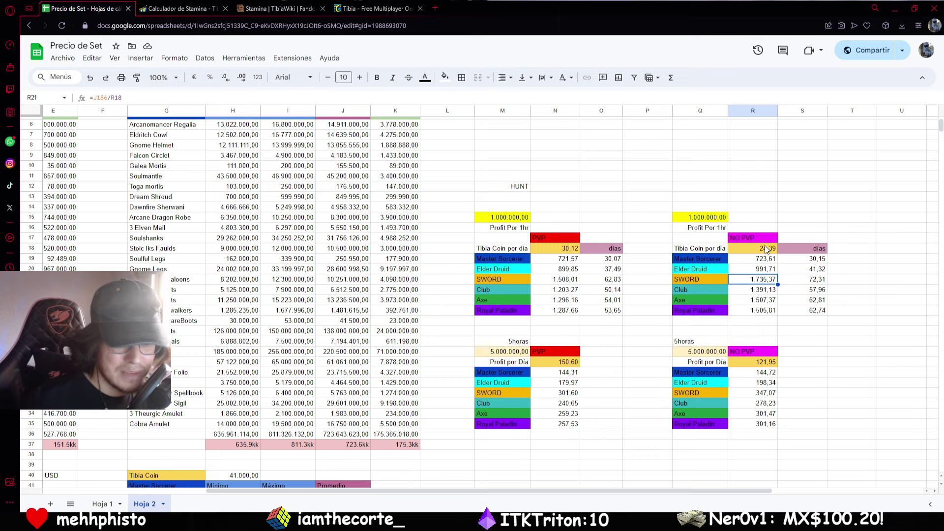
left_click_drag(580, 493, 629, 493)
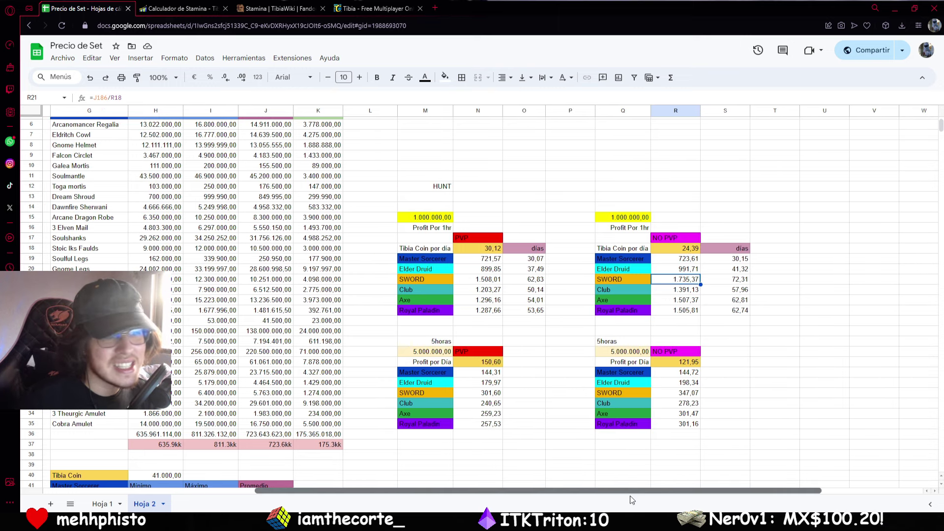
left_click(624, 188)
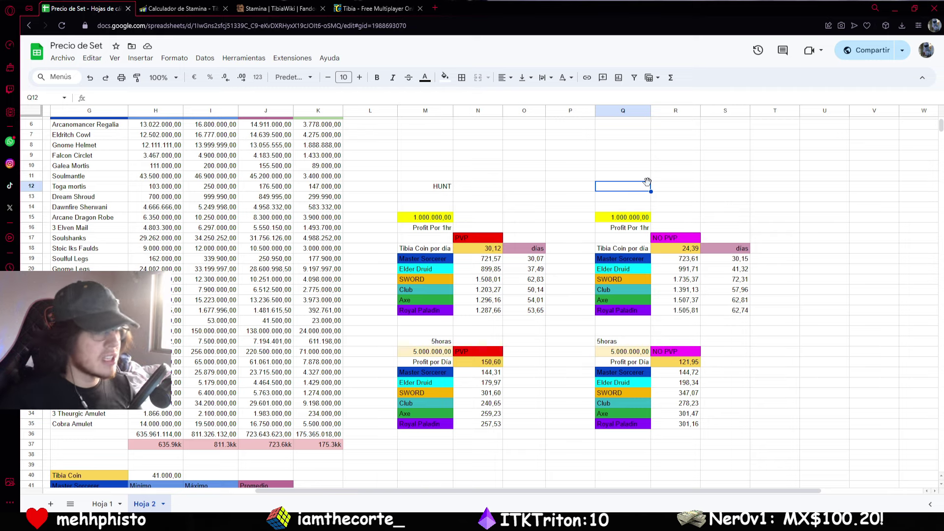
Step: Delete the "5horas" labels in M27 and Q27 above the two 5.000.000 hunt tables
left_click(443, 352)
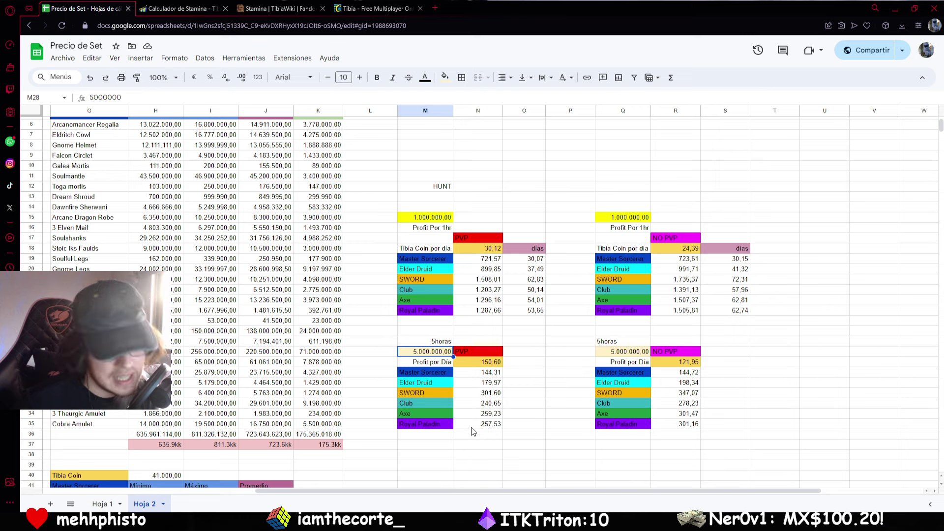
scroll(465, 423, "down", 1)
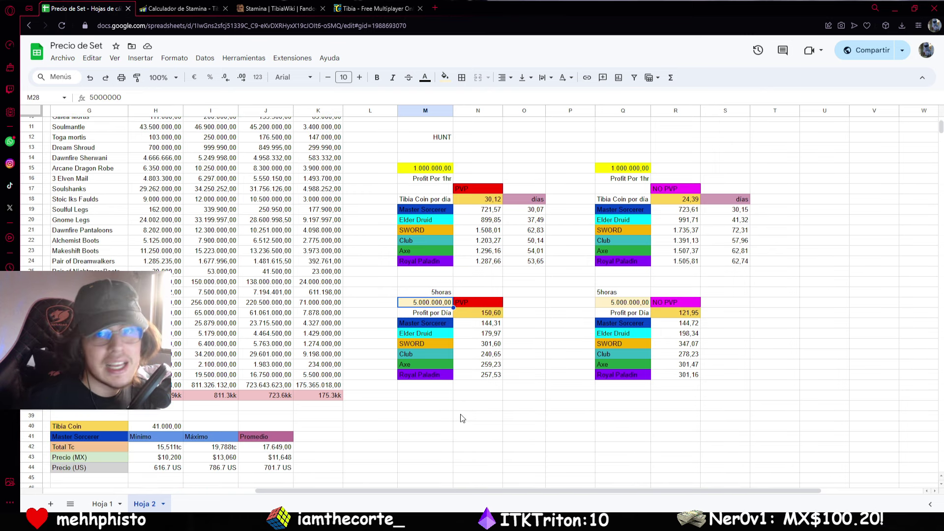
left_click(441, 294)
key("Delete")
left_click(609, 293)
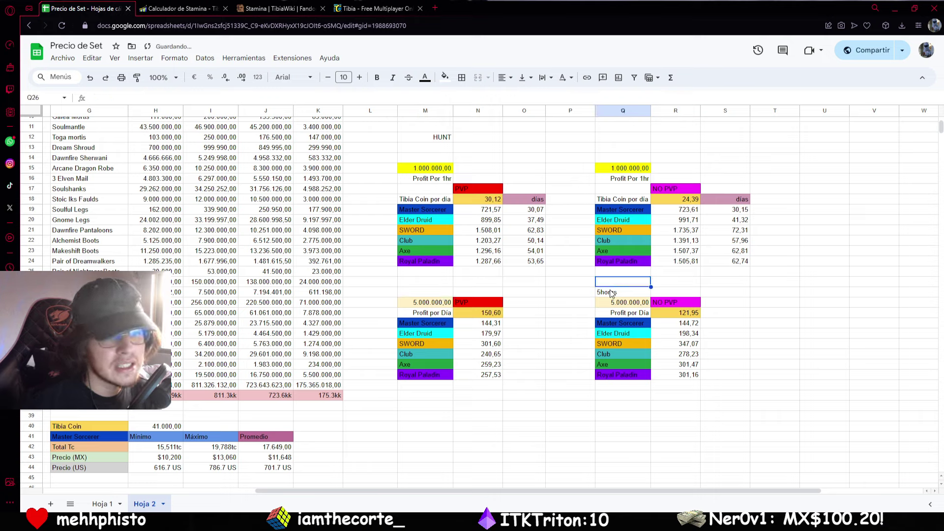
key("Delete")
left_click(416, 293)
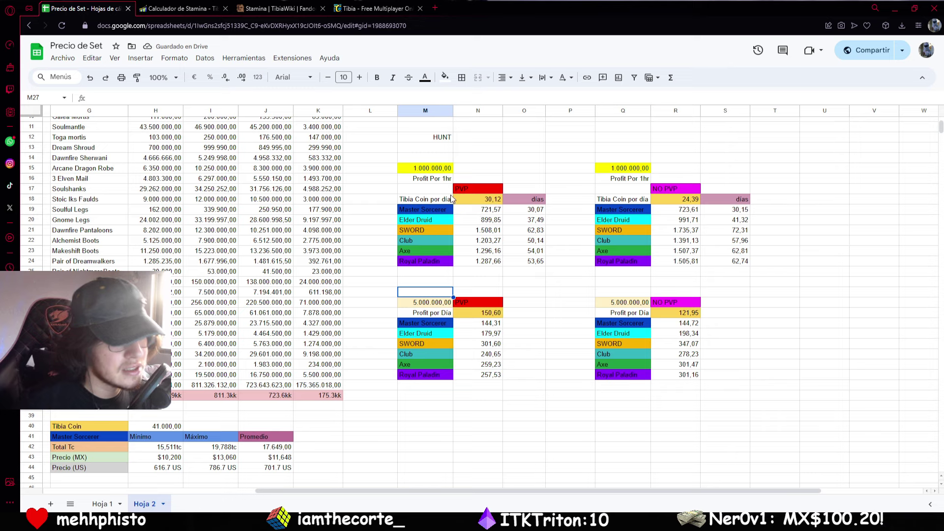
Step: Delete the "Profit Por 1hr" labels in M16 and Q16 beneath the 1.000.000 amounts
left_click(441, 180)
key("Delete")
left_click(622, 179)
key("Delete")
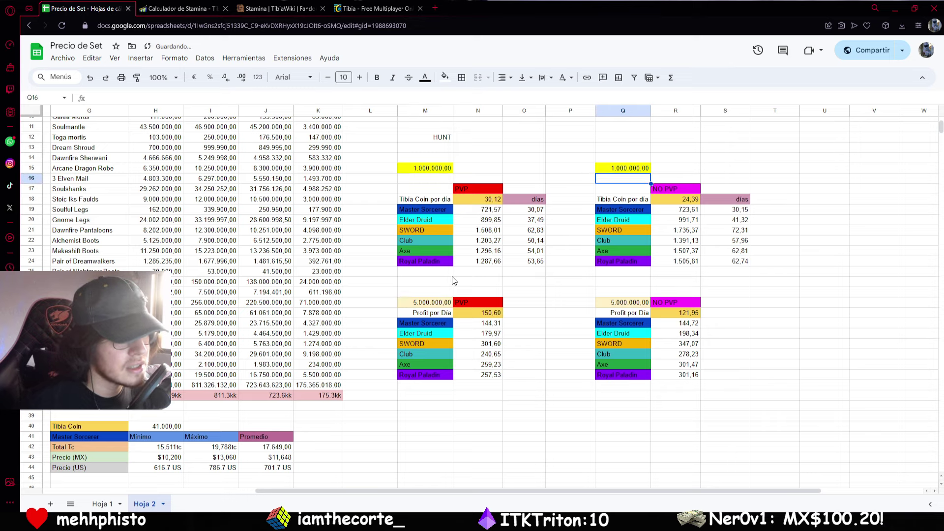
Step: Compare the daily profit formulas in N29 and R29 of the PVP and NO PVP 5.000.000 tables
left_click(435, 293)
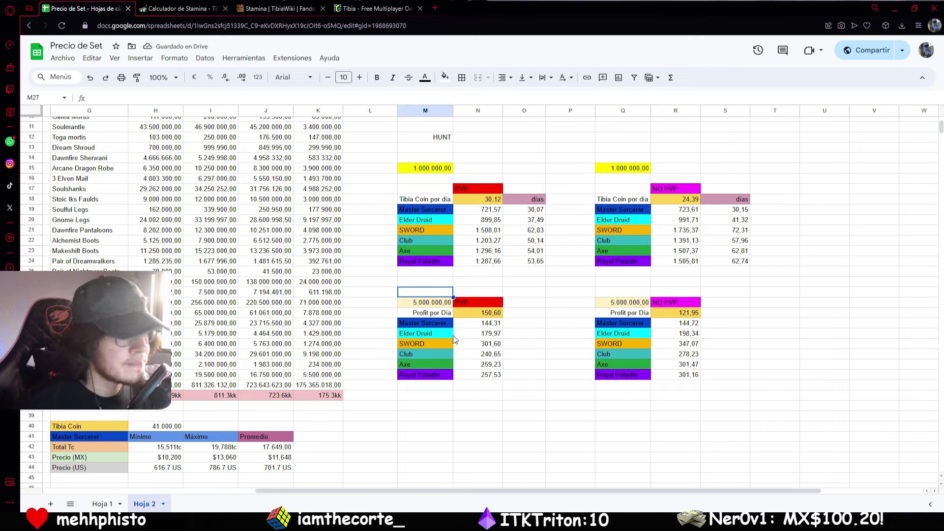
left_click(432, 304)
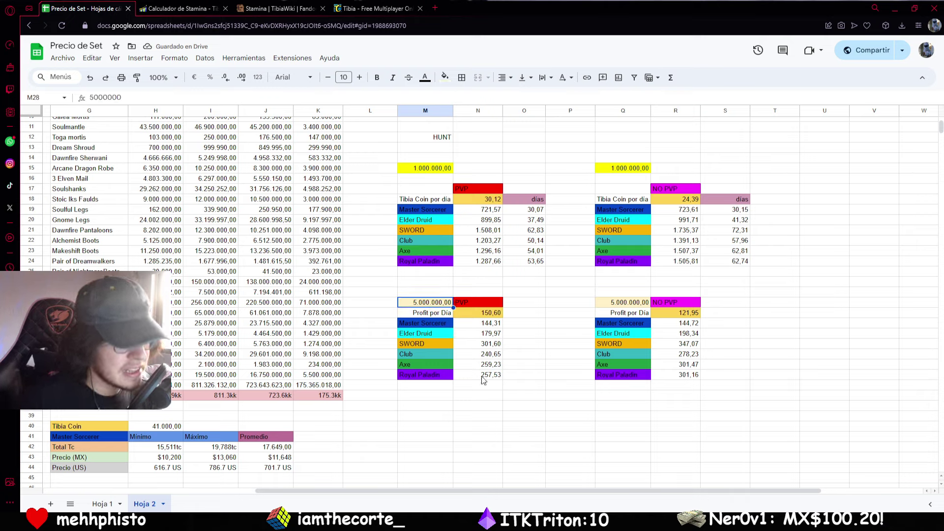
left_click(476, 302)
key("Down")
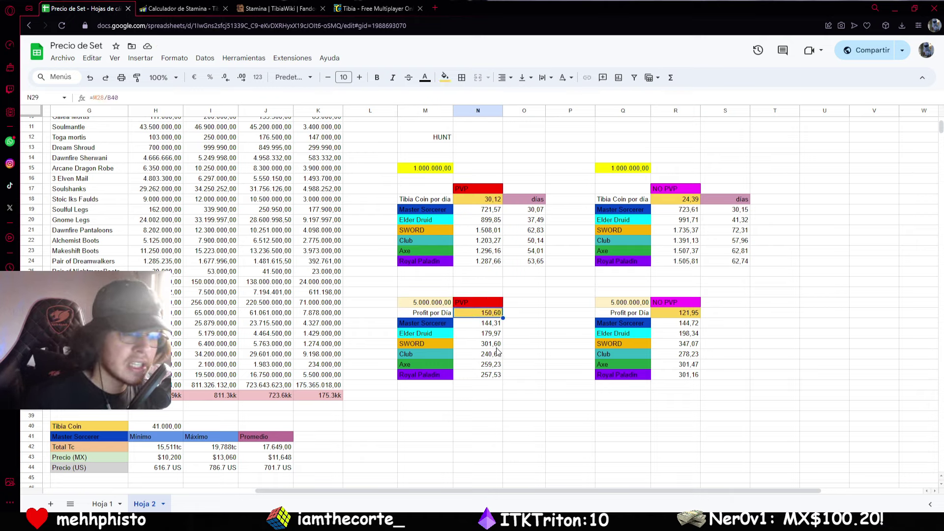
left_click(695, 314)
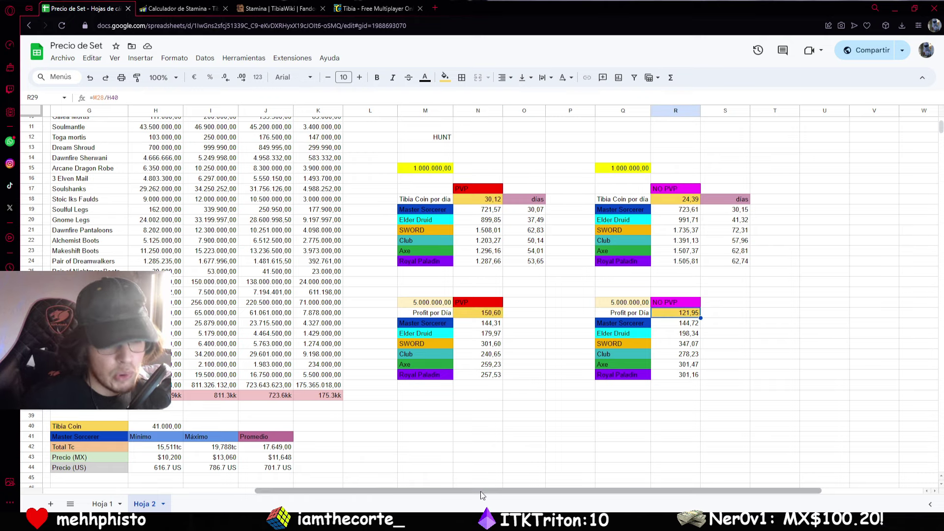
Step: Examine the Master Sorcerer formula in N30 of the 5.000.000 PVP table and select the empty cell O30 beside it
scroll(480, 491, "right", 1)
left_click(430, 328)
left_click(444, 326)
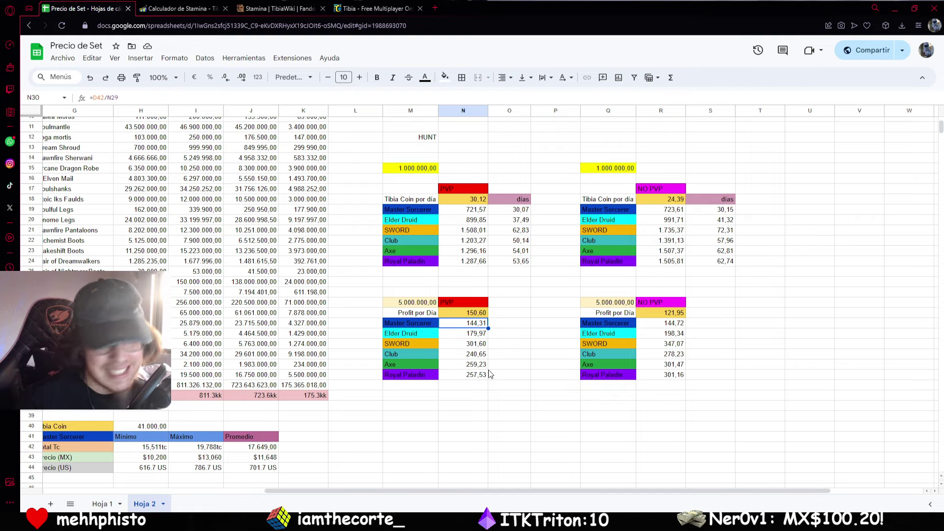
left_click(515, 326)
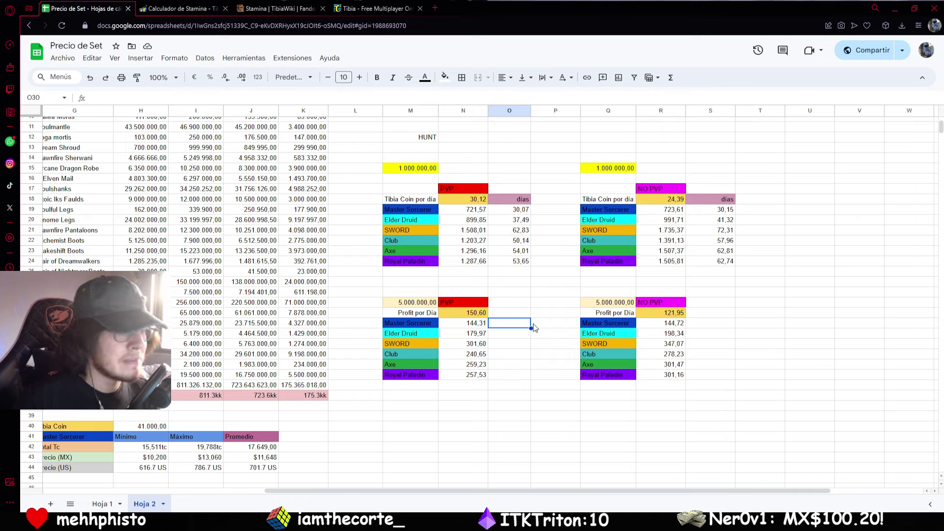
Step: Divide each vocation's days by 30 in O30:O35 of the 5.000.000 PVP table, starting with =N30/30 and accepting the suggested autofill
type("=")
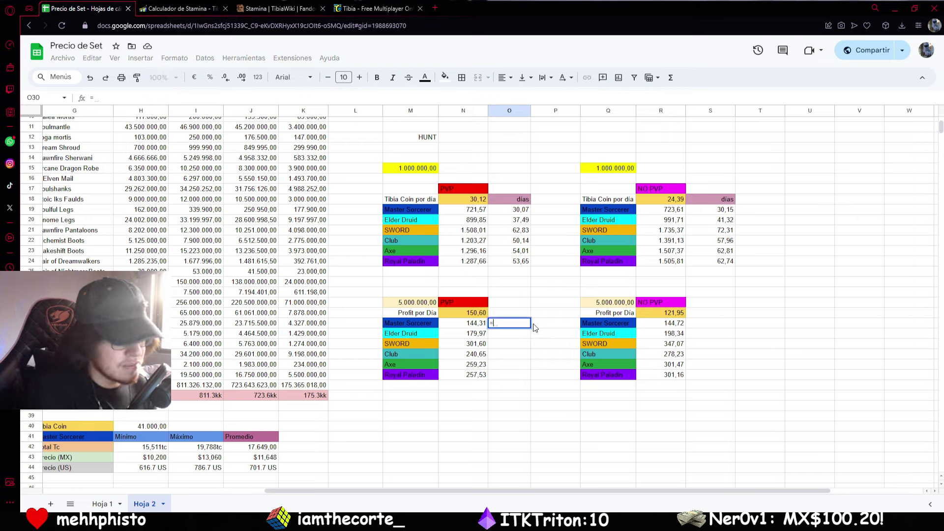
left_click(472, 326)
type("/30")
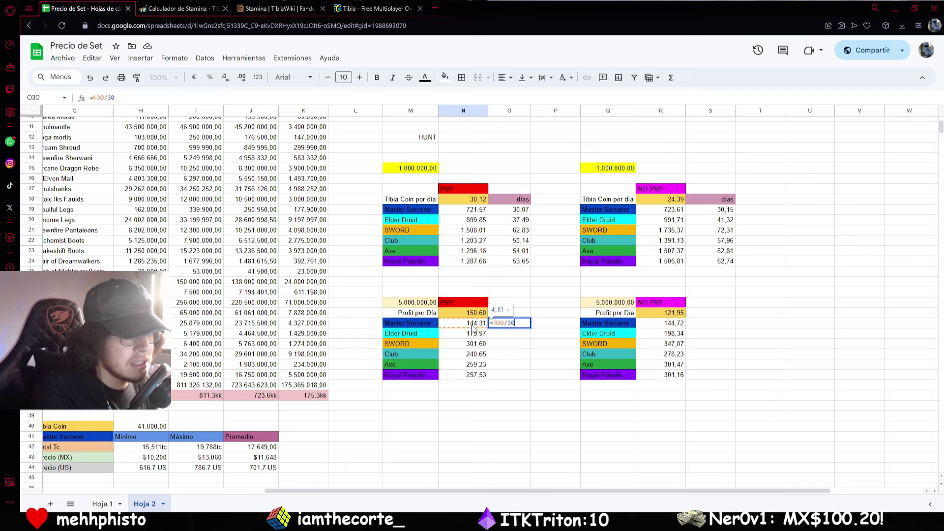
key("Return")
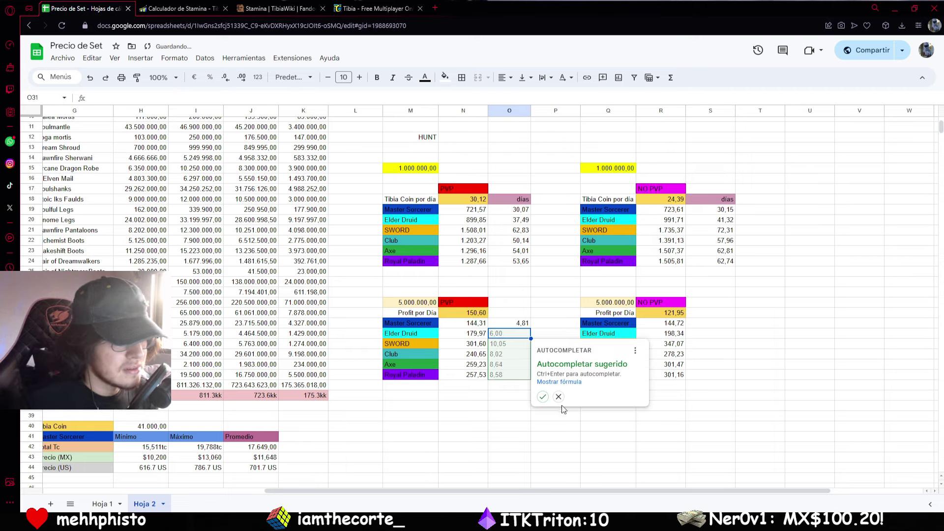
left_click(542, 396)
left_click(518, 428)
Step: Enter the header "MESES" in O29 above the PVP month values
left_click(517, 325)
left_click(518, 315)
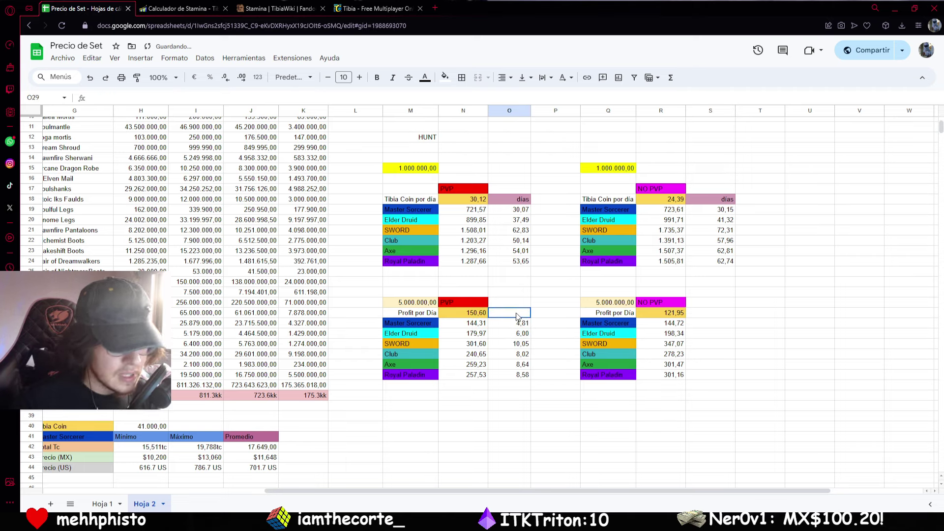
type("MESES")
key("Return")
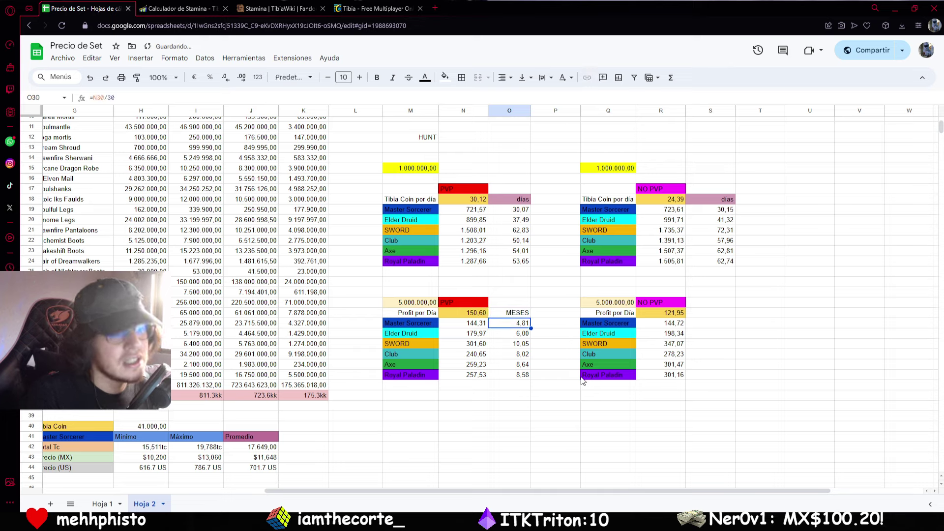
Step: Review the month values per vocation beneath the header in column O of the PVP table
left_click(538, 319)
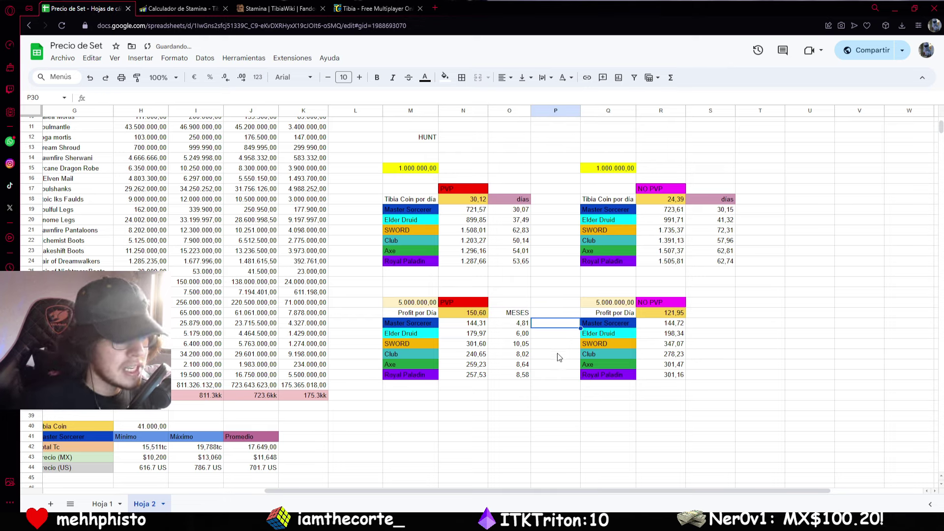
left_click(513, 323)
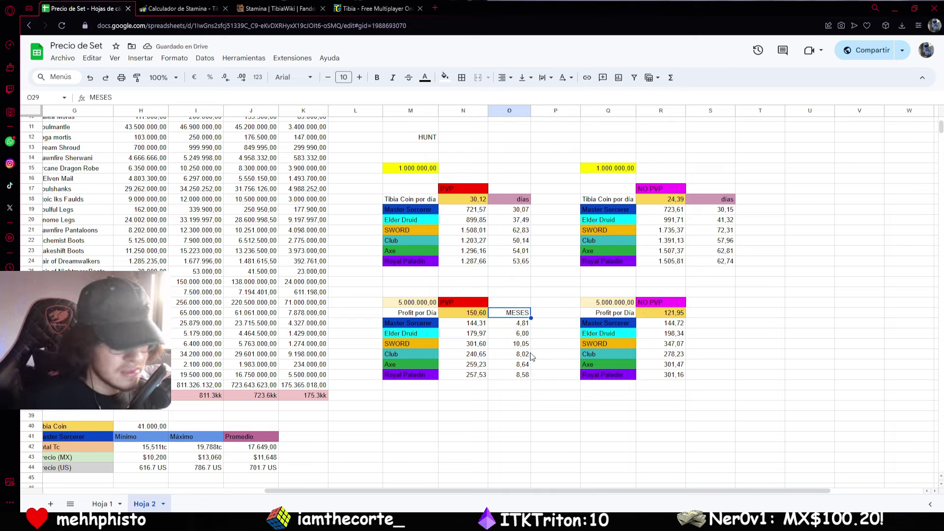
key("Down")
key("Down")
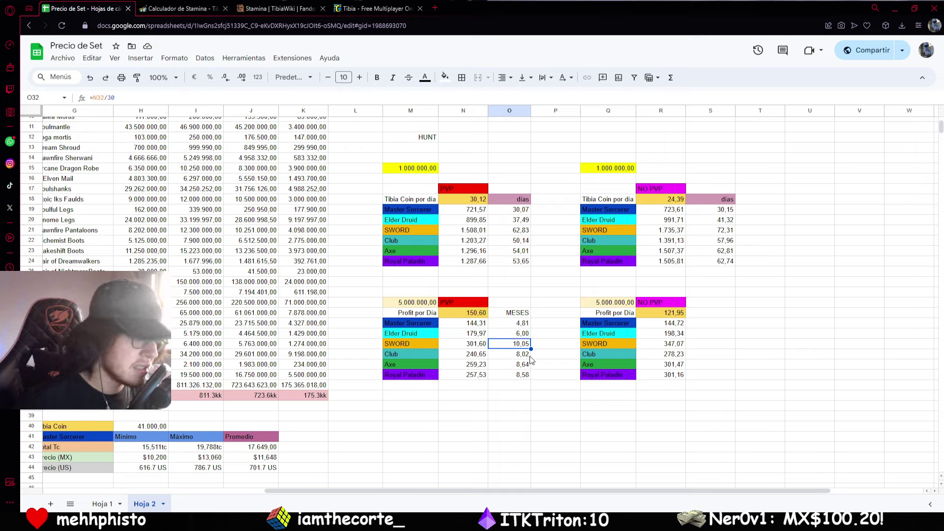
key("Down")
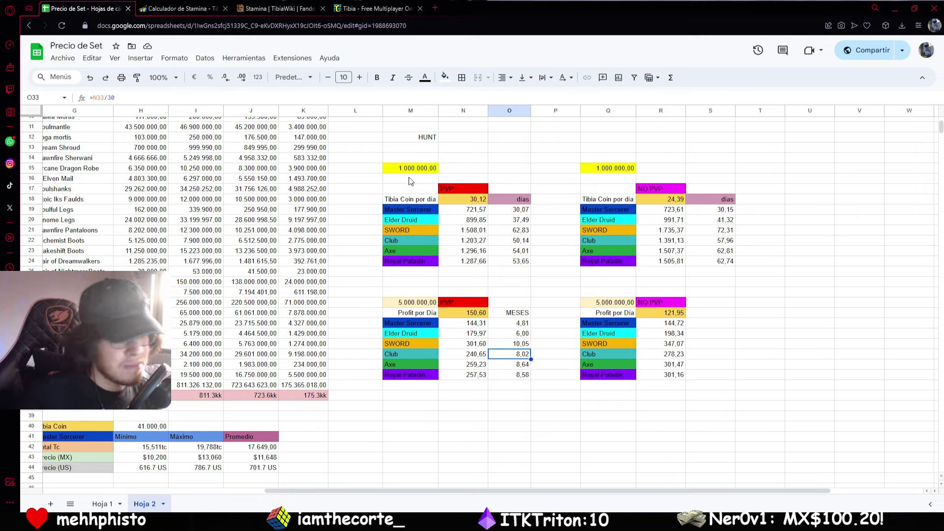
Step: Divide each vocation's days by 30 in S30:S35 of the NO PVP table, starting with =R30/30 and accepting the suggested autofill
left_click(706, 315)
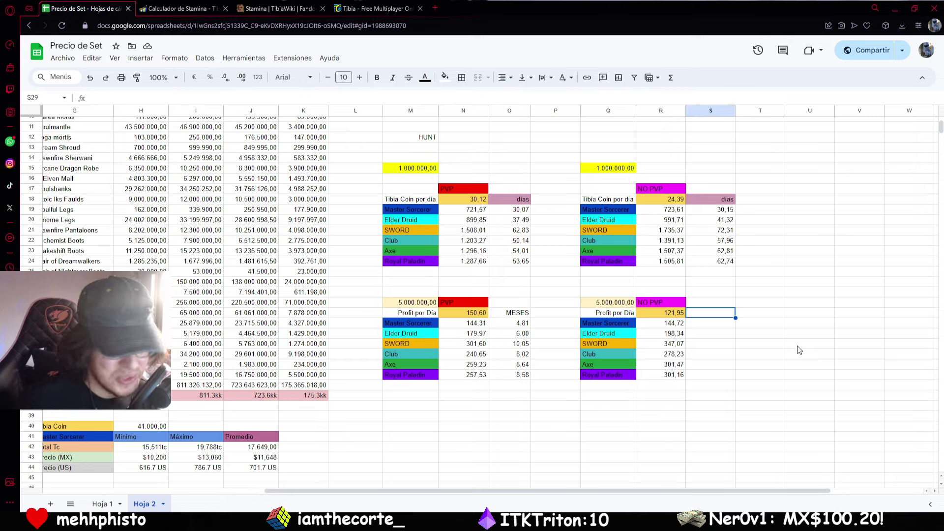
key("Down")
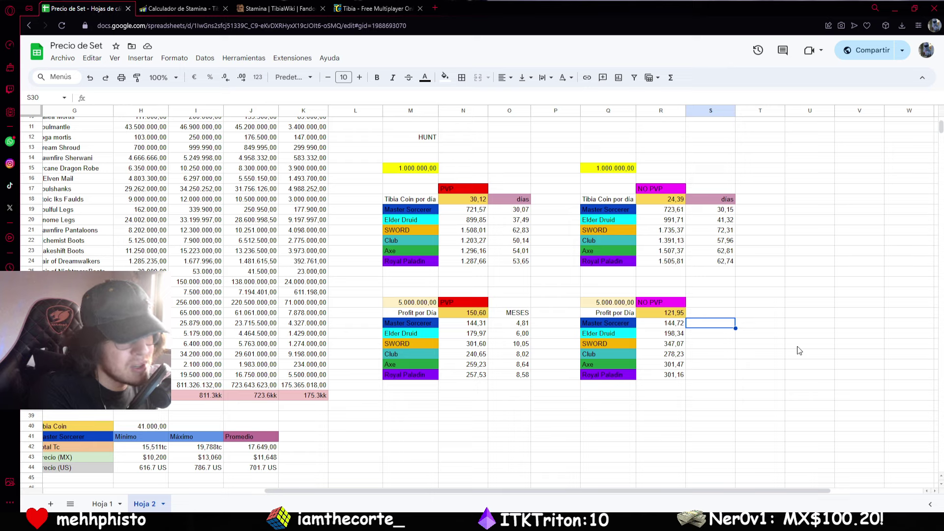
type("=")
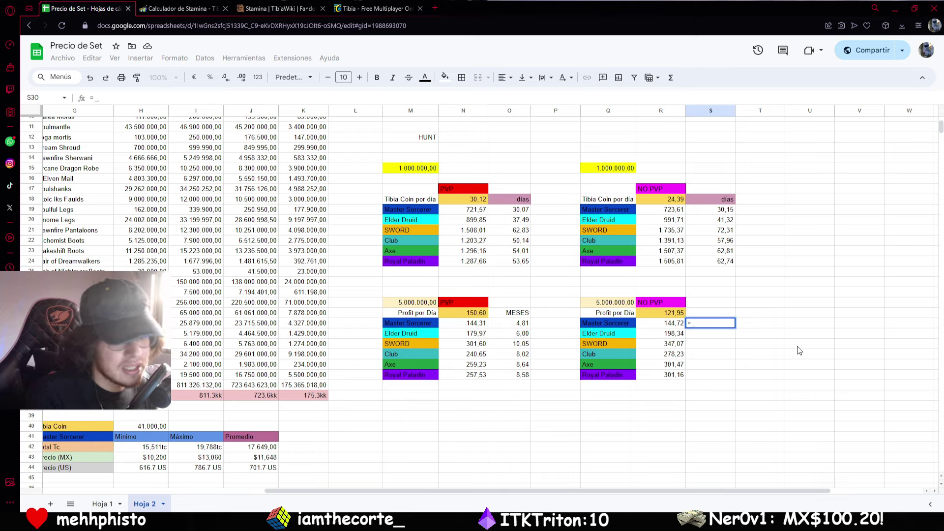
left_click(676, 323)
type("/30")
key("Return")
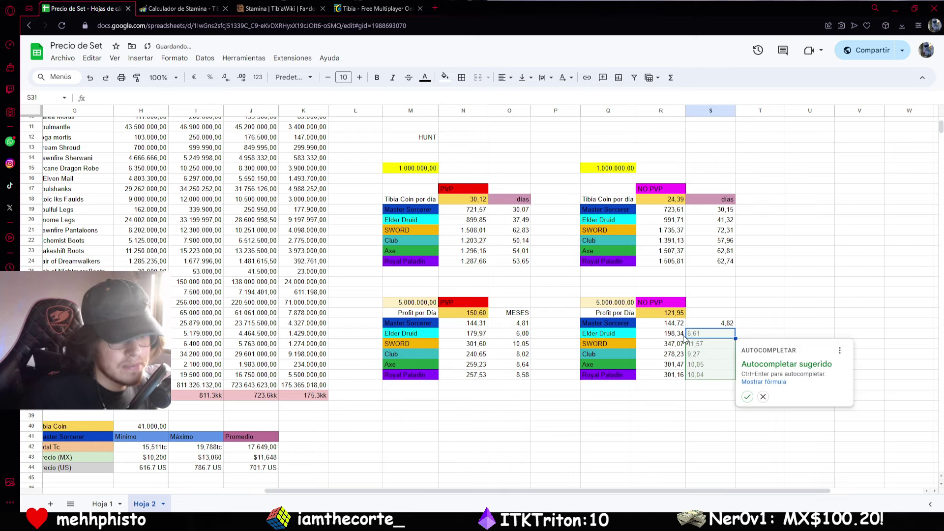
left_click(747, 396)
Step: Enter the header "Meses" in S29 above the NO PVP month values
key("Up")
key("Up")
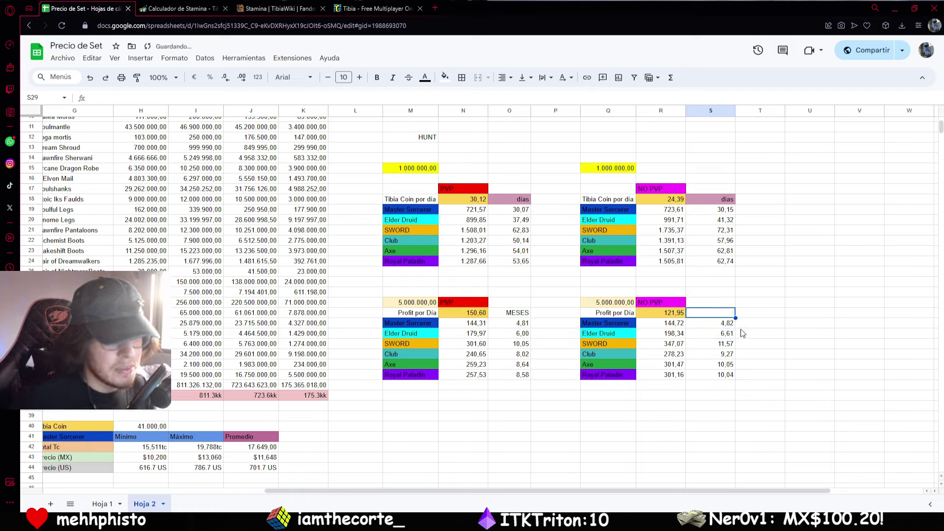
type("MESE")
type("S")
key("BackSpace")
key("BackSpace")
key("BackSpace")
key("BackSpace")
key("BackSpace")
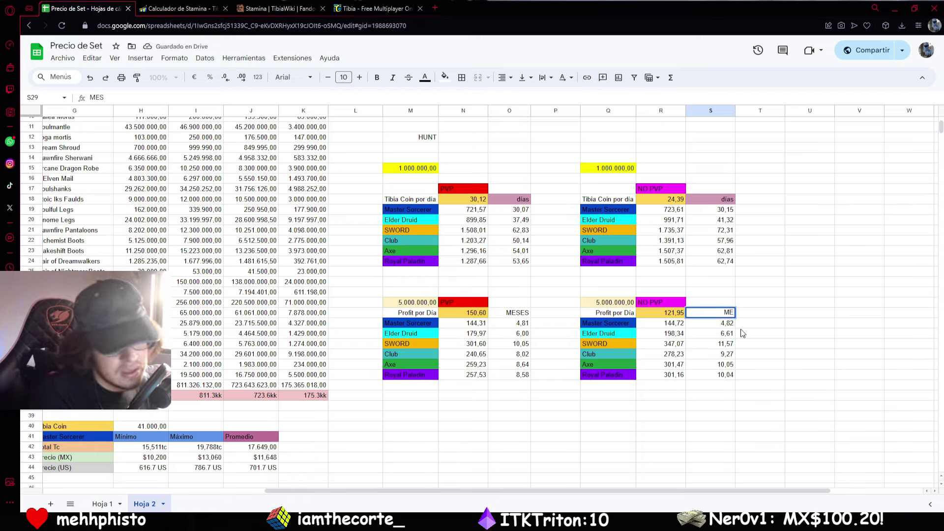
type("eseses")
Step: Change the PVP table's month header in O29 to "Meses" to match the NO PVP table
left_click(513, 314)
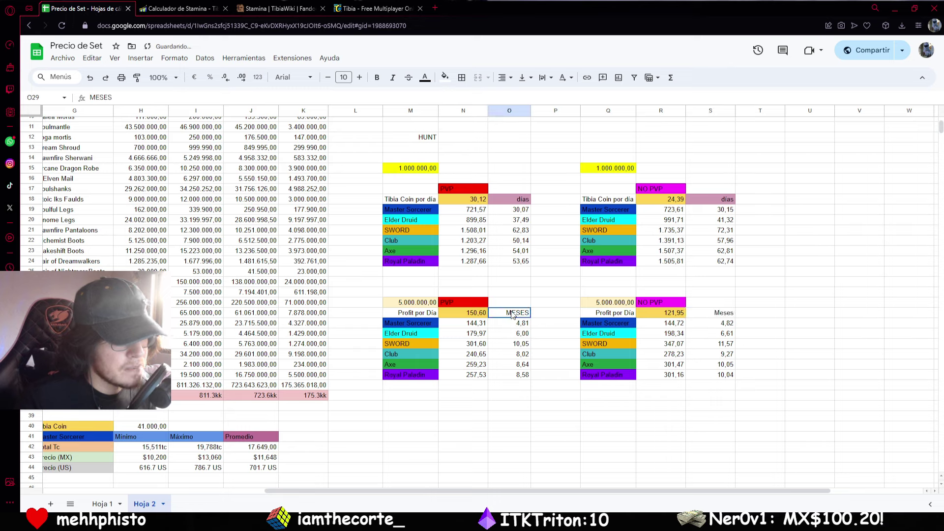
double_click(95, 96)
type("Meses")
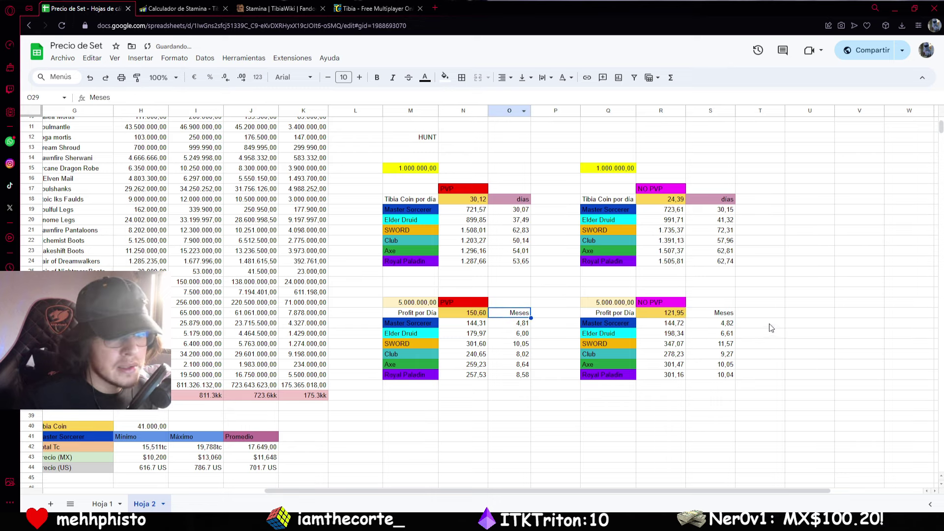
Step: Try dark yellow, medium red and pale red fills on the two "Meses" headers in O29 and S29
left_click(723, 313, "ctrl")
left_click(444, 77)
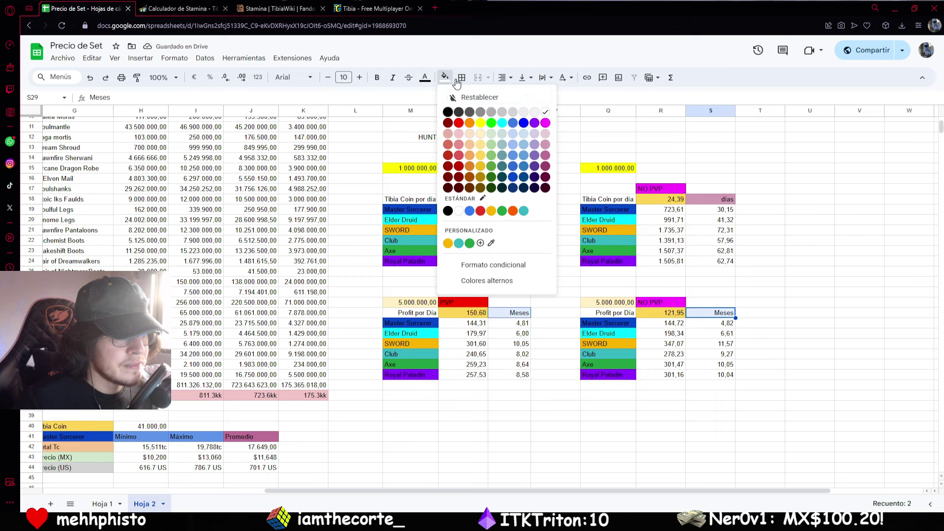
left_click(481, 167)
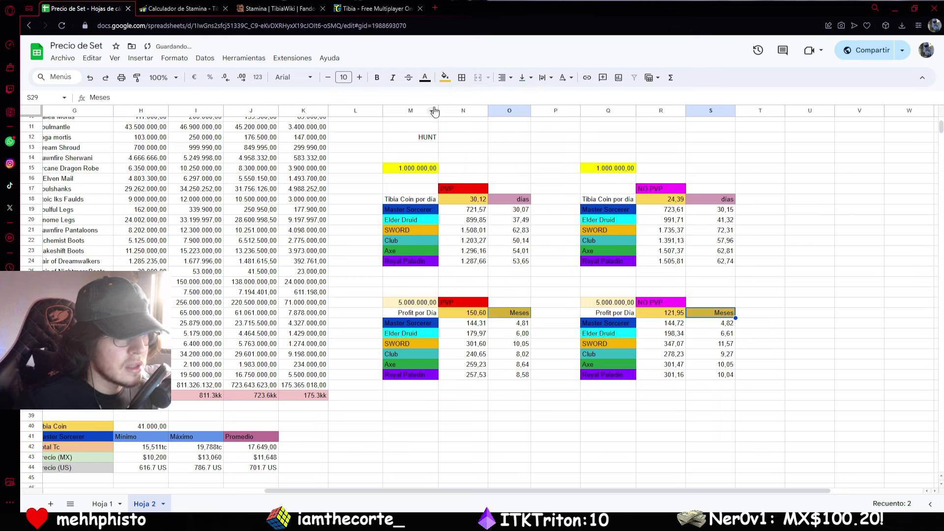
left_click(445, 77)
left_click(447, 144)
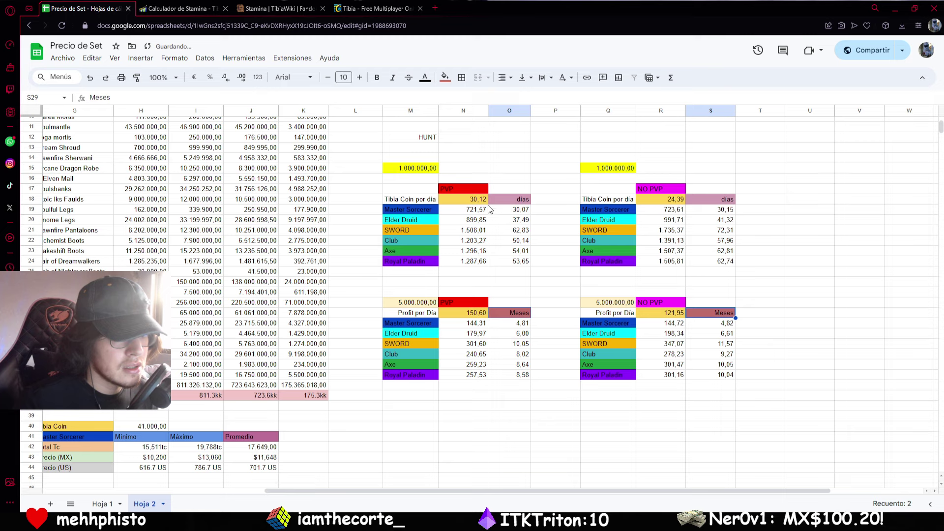
left_click(445, 78)
left_click(448, 134)
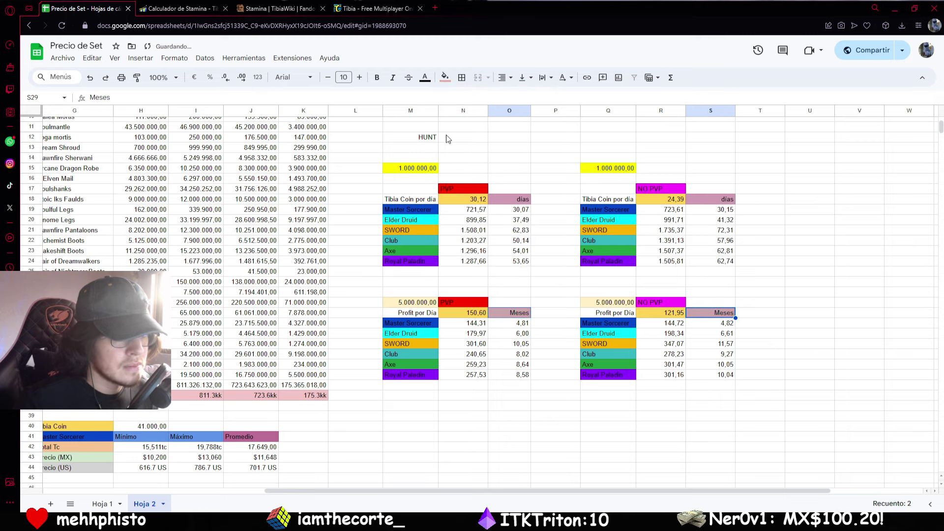
Step: Fill the selected "Meses" headers in O29 and S29 with blue
left_click(445, 78)
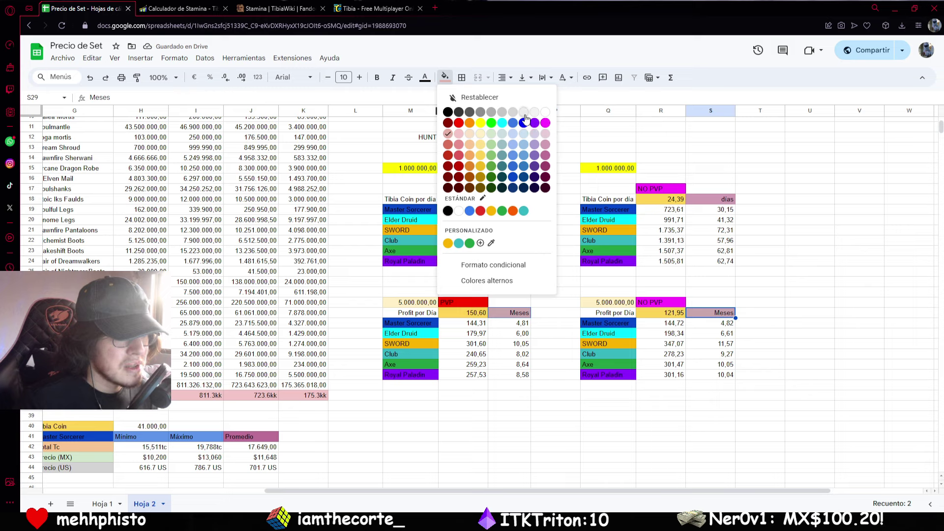
left_click(518, 156)
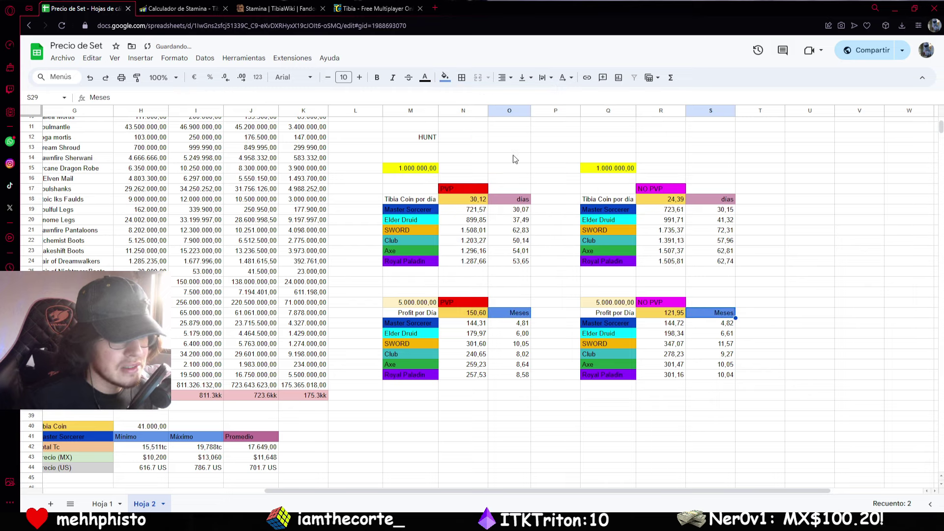
left_click(554, 295)
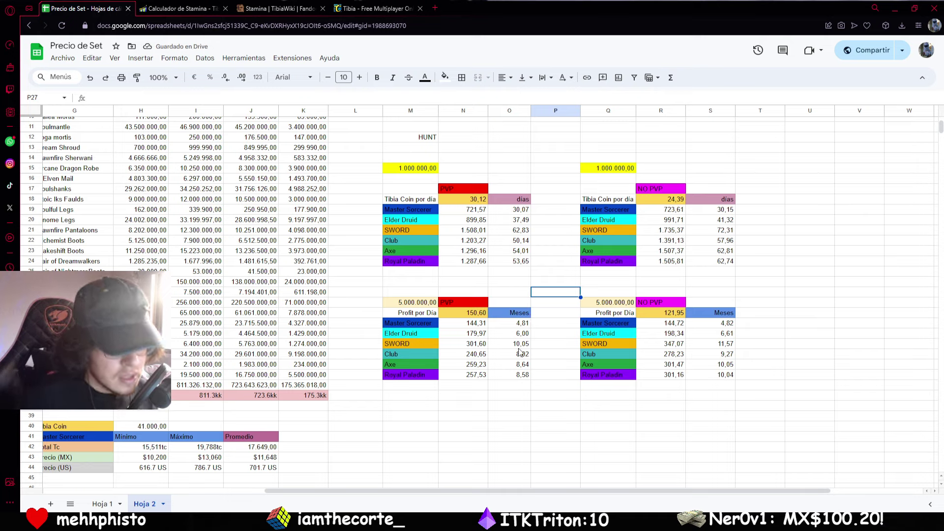
Step: Examine the days each vocation needs in N30:N35 of the 5.000.000 PVP table, from Master Sorcerer to Royal Paladin
left_click(424, 326)
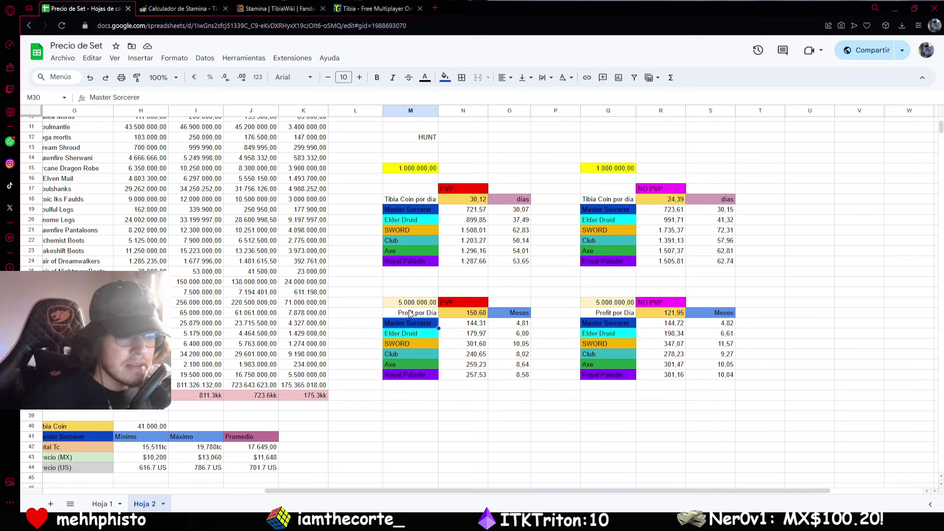
left_click(474, 324)
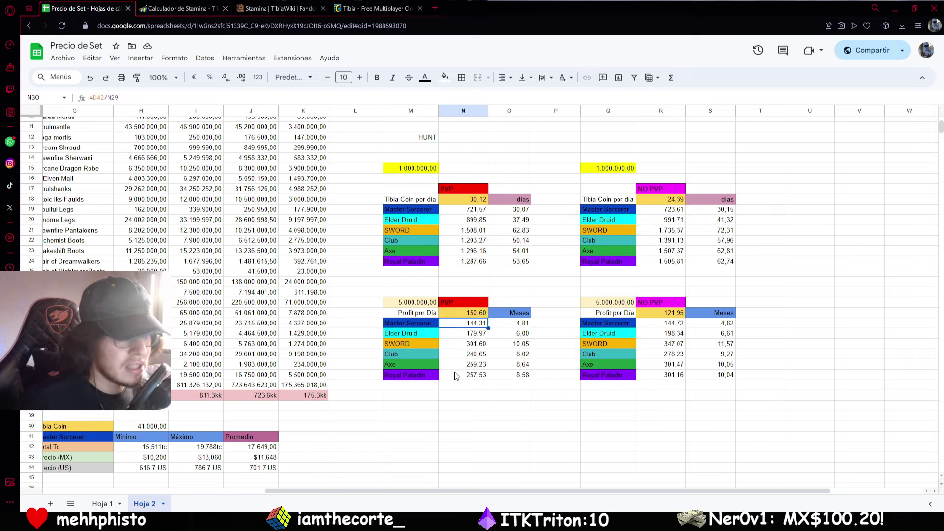
key("Down")
key("Down")
key("Down")
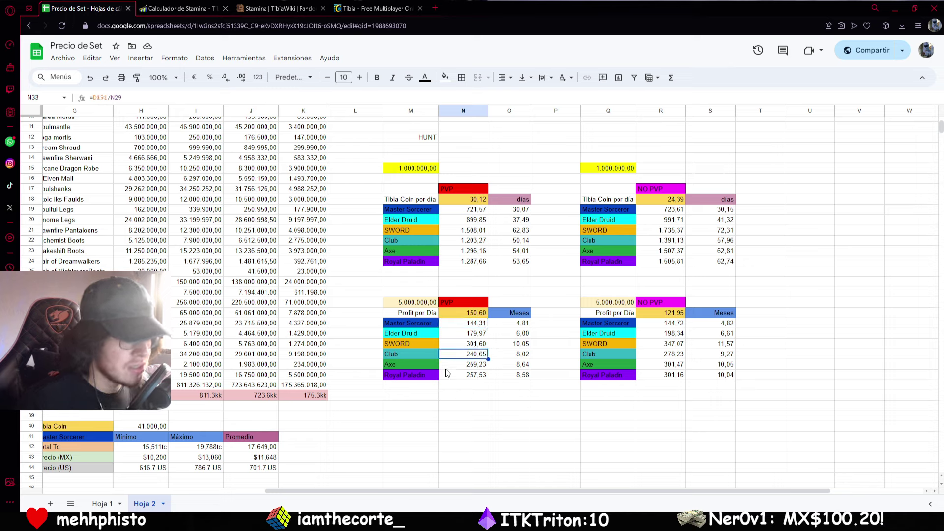
key("Down")
key("Down")
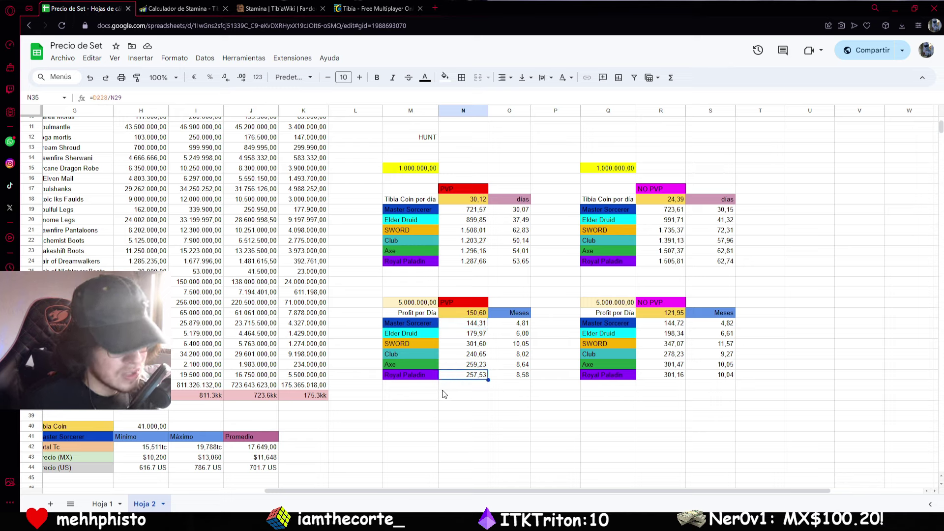
key("Down")
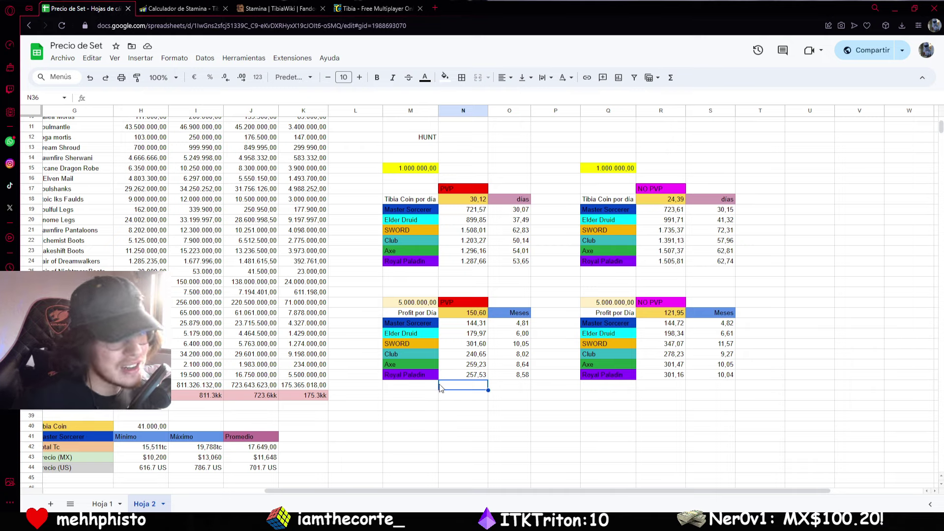
key("Up")
key("Up")
key("Up")
key("Up")
key("Up")
key("Up")
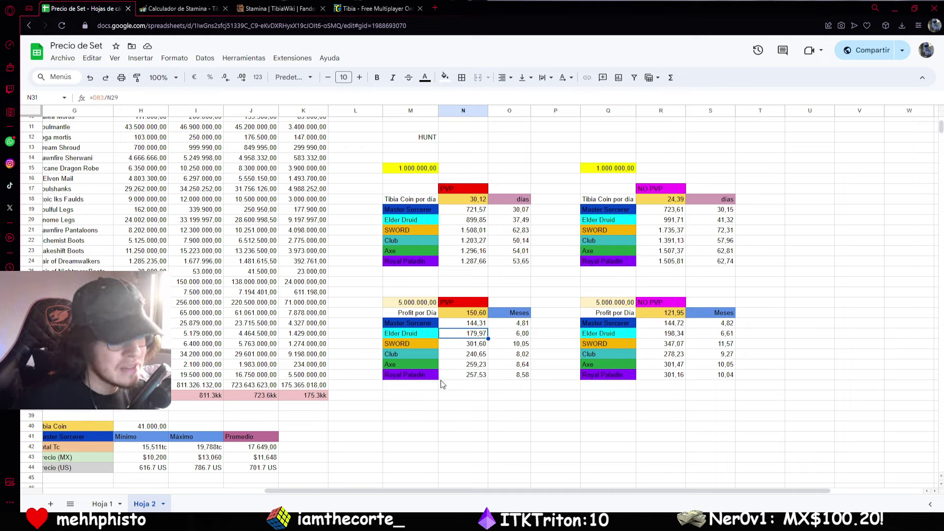
key("Down")
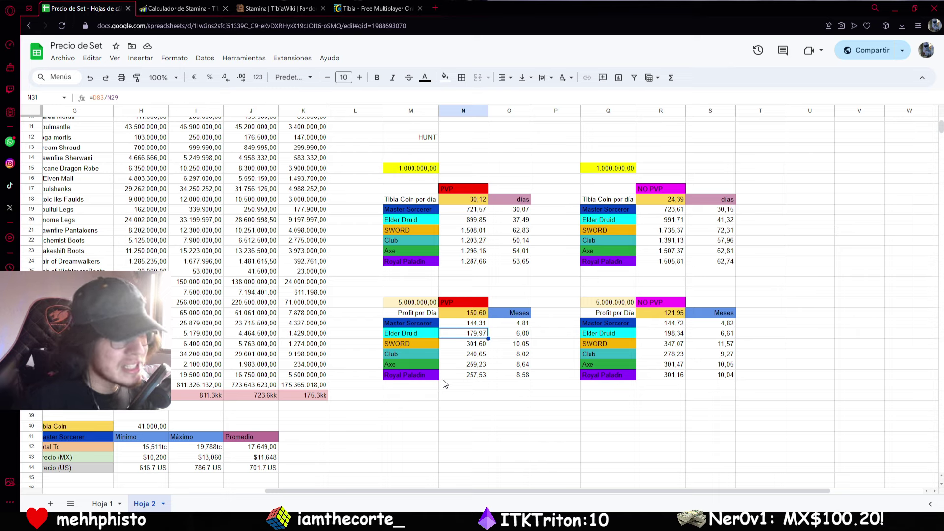
Step: Set the PVP table's hunt profit in M28 to 10000000 and check the Master Sorcerer's days in N30
left_click(420, 302)
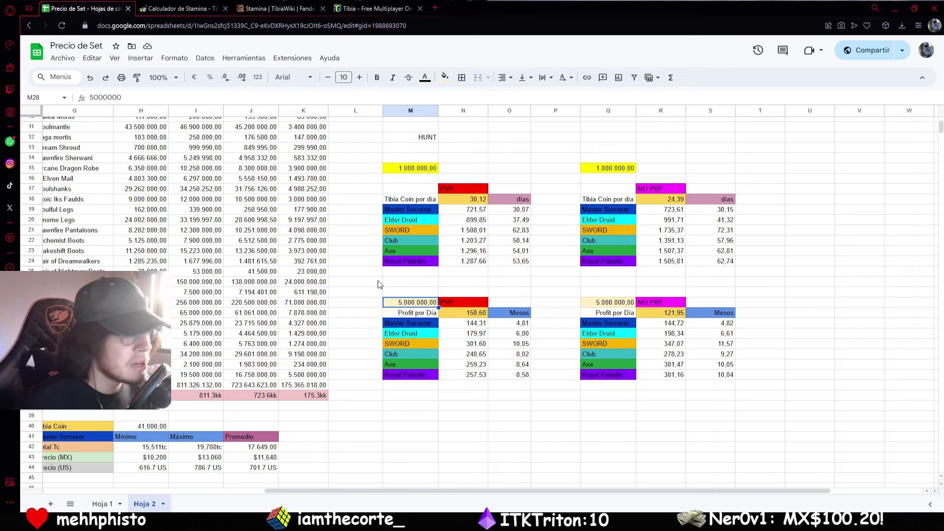
left_click(106, 98)
key("BackSpace")
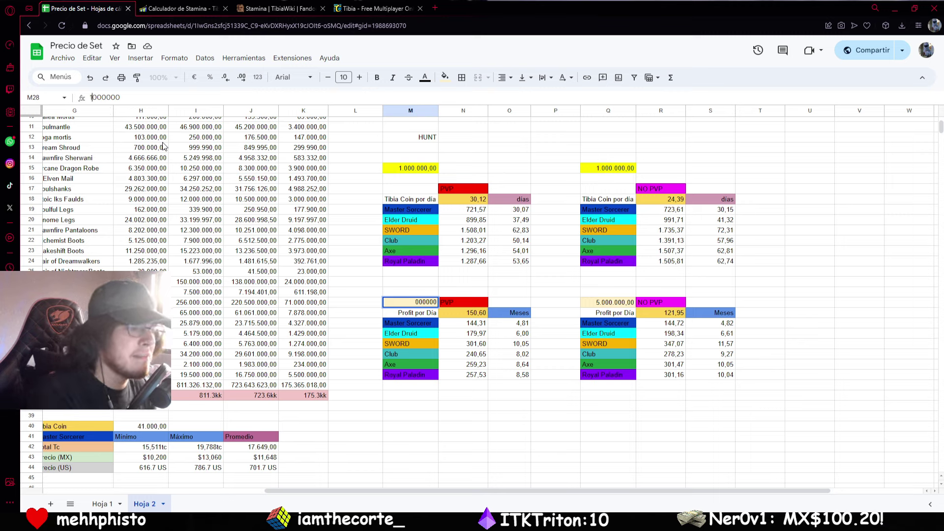
type("10")
key("Return")
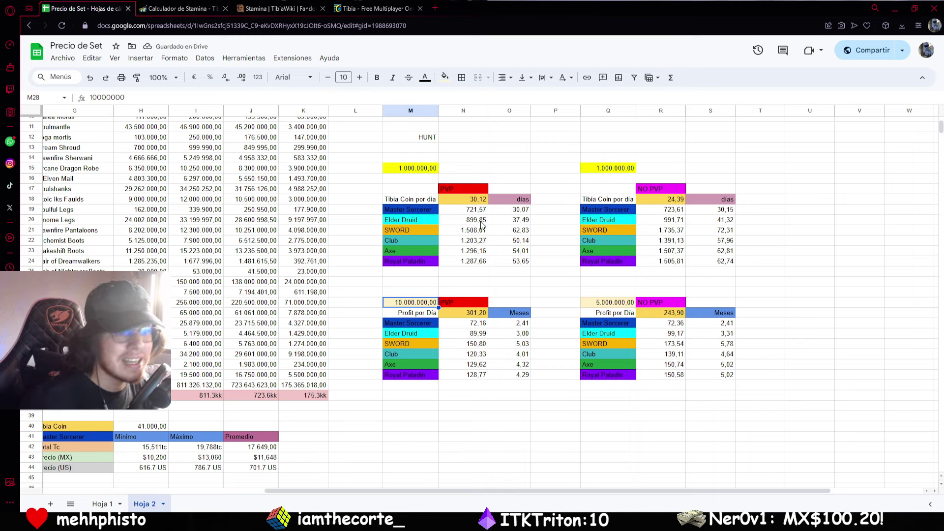
left_click(465, 325)
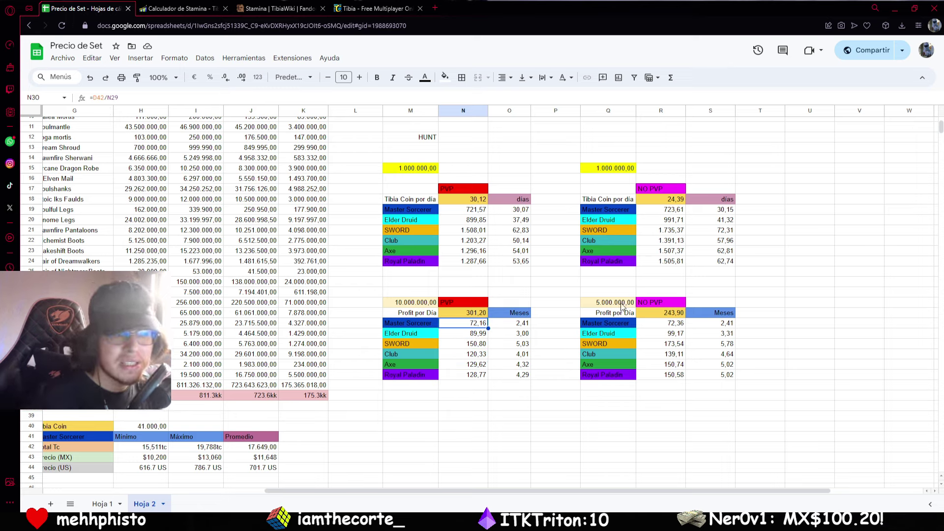
Step: Set the lower PVP table's hunt profit in M28 to 5000000
key("Right")
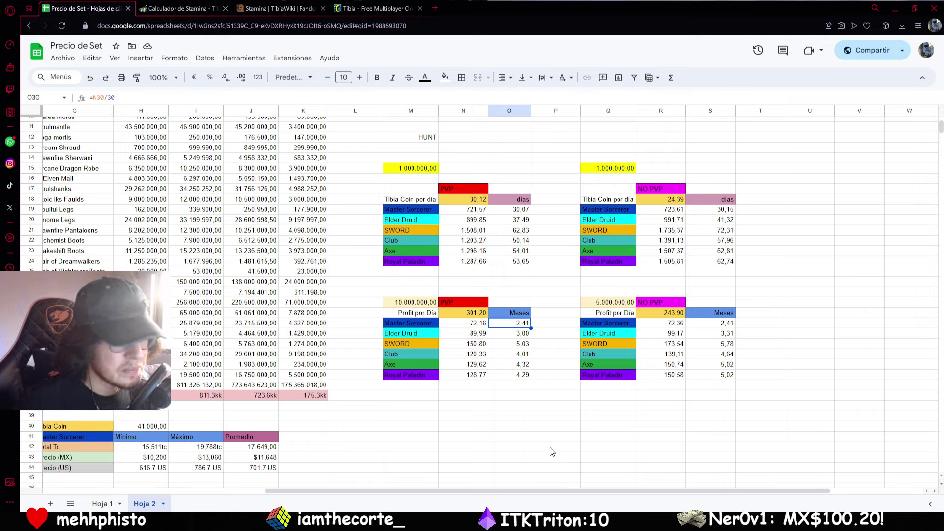
left_click(416, 304)
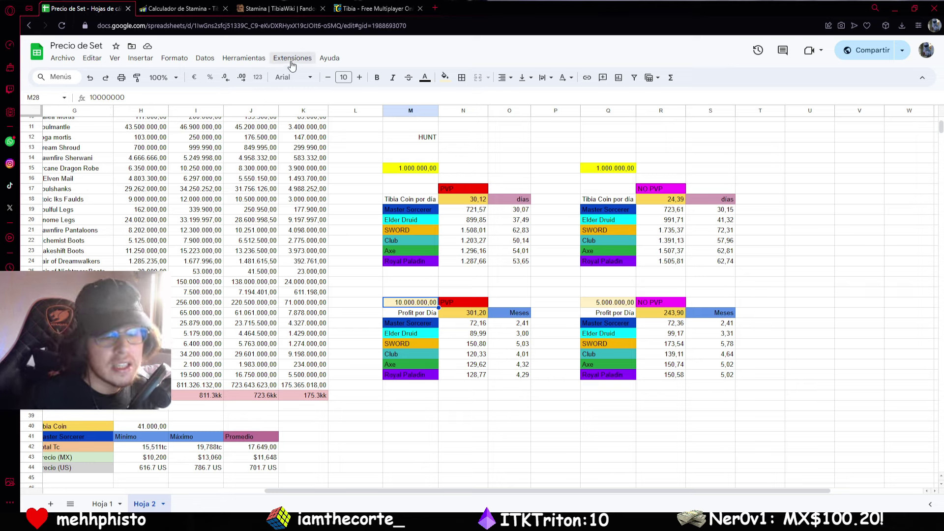
double_click(106, 97)
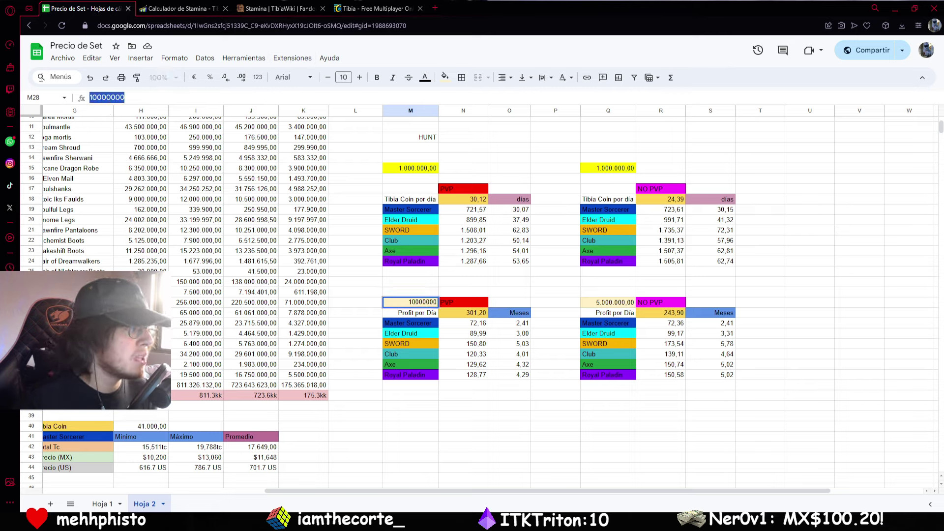
type("5.000.000")
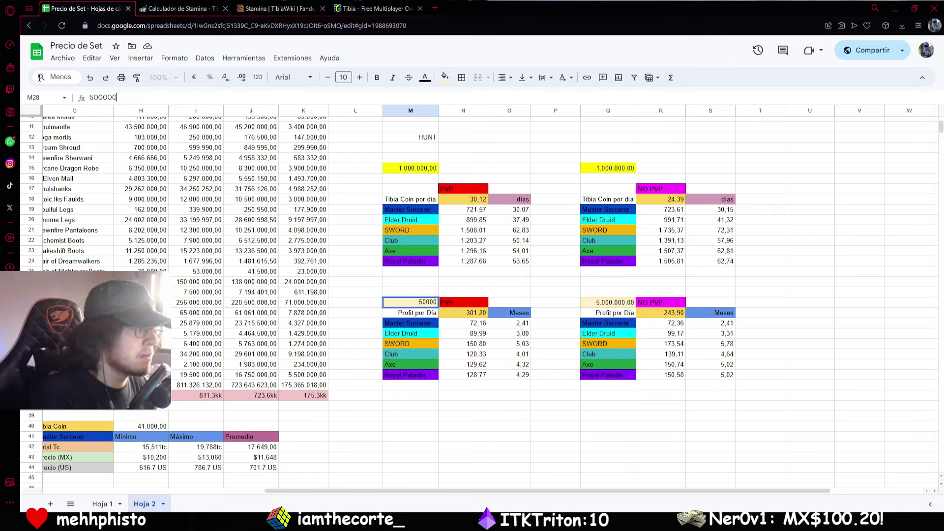
key("Return")
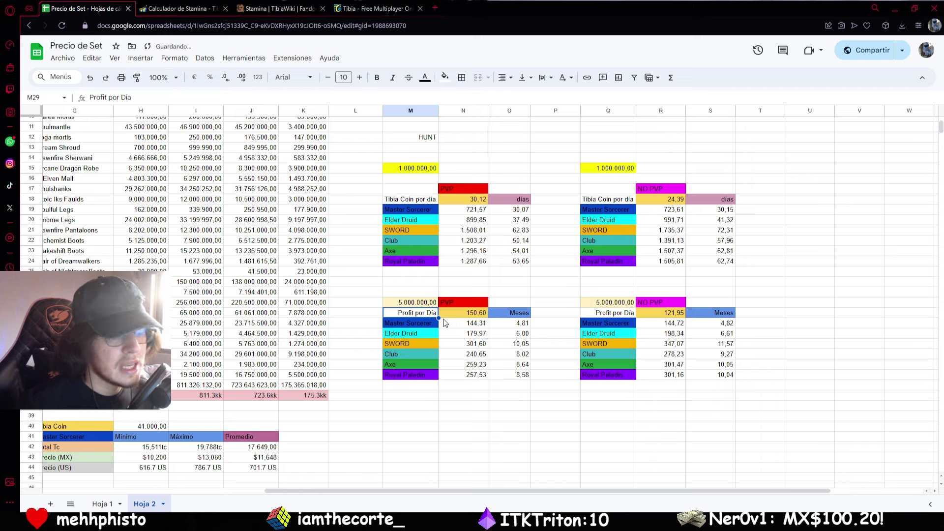
Step: Inspect the formulas behind the Master Sorcerer's days in R30 and the "Profit por Día" in R29 of the lower NO PVP table
left_click(651, 322)
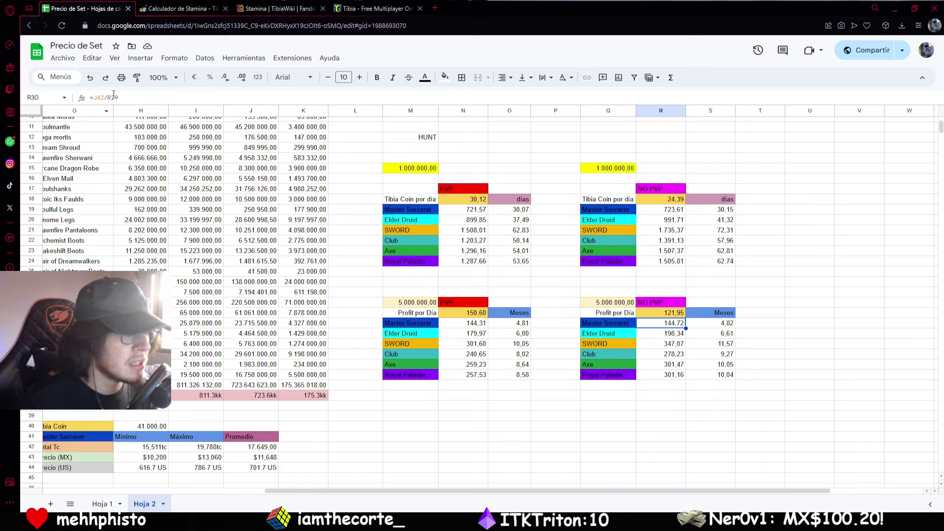
double_click(672, 323)
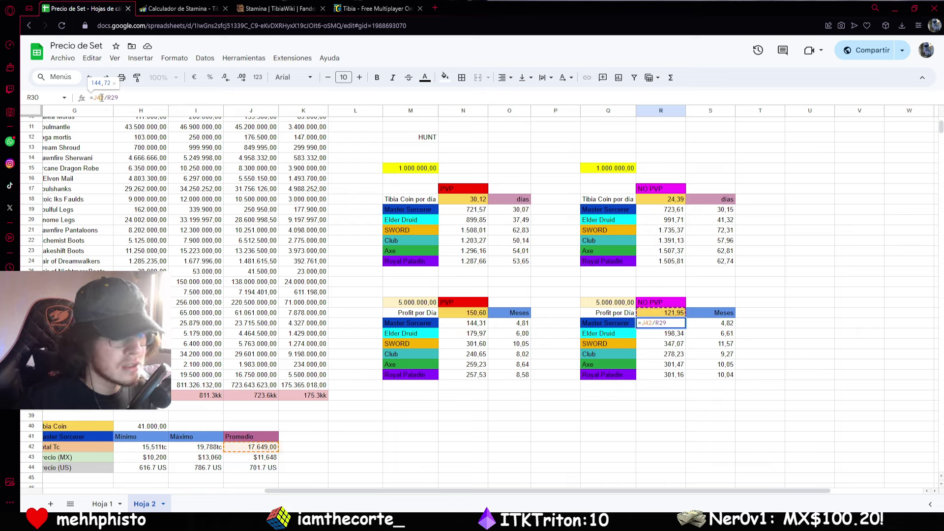
key("Return")
key("Up")
key("Up")
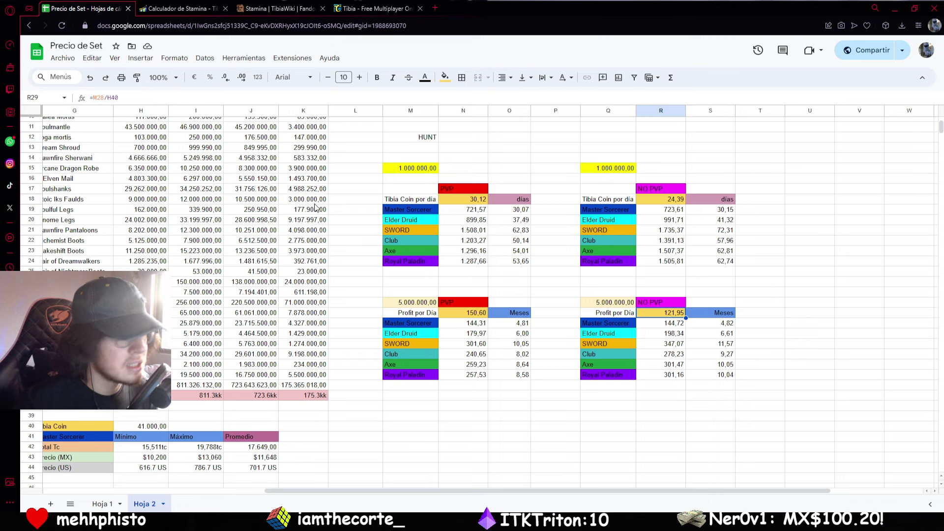
left_click(116, 98)
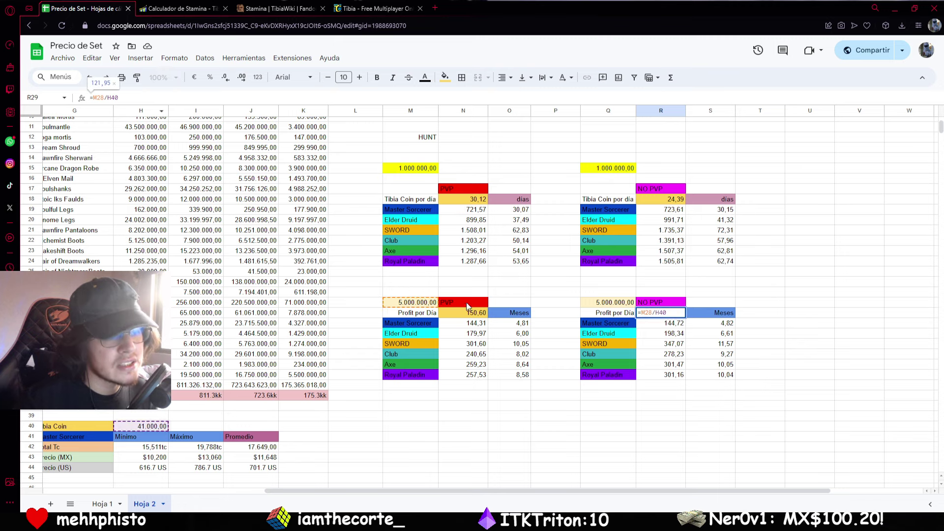
Step: Inspect the upper NO PVP table's "Tibia Coin por día" formula in R18 and the hunt profit cell M15 it refers to
left_click(656, 375)
left_click(663, 217)
left_click(670, 203)
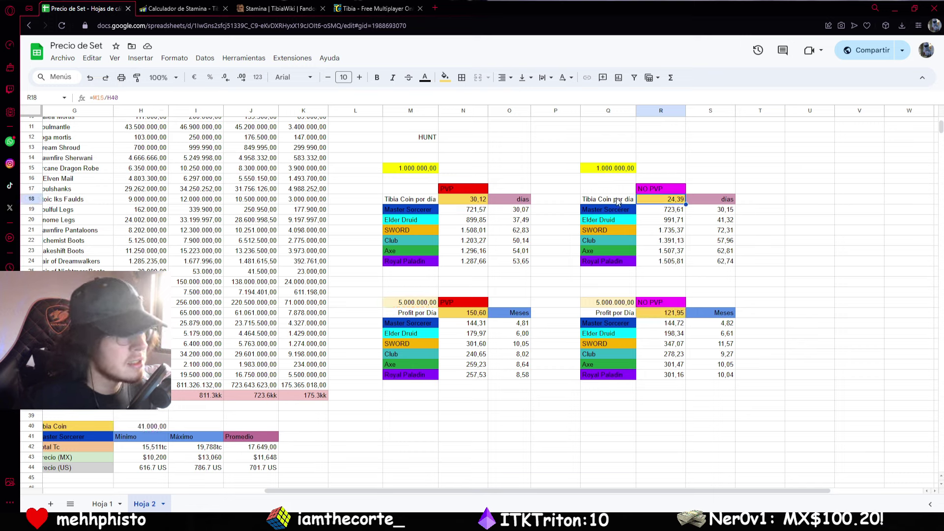
left_click(116, 97)
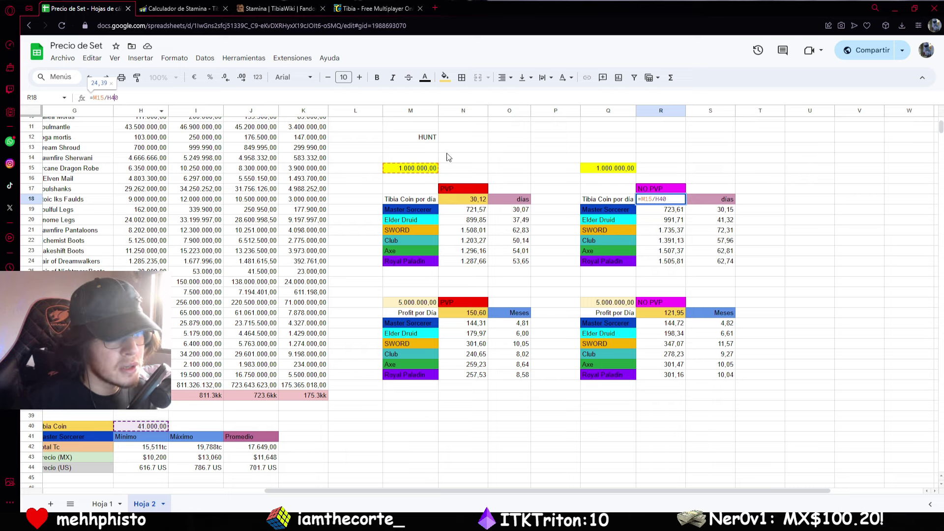
left_click(423, 171)
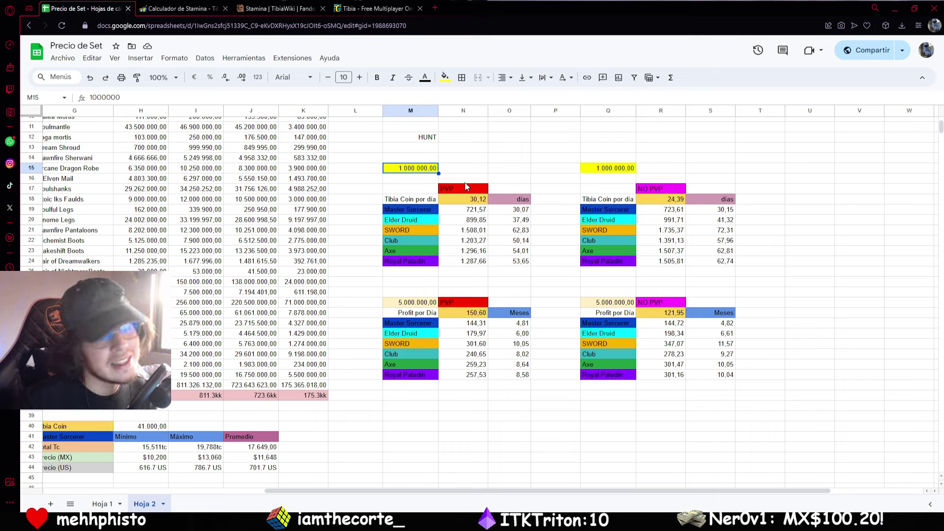
Step: Review the upper and lower hunt tables for PVP and NO PVP, the M28 profit cell and the neighbouring Master Sorcerer price list
left_click(545, 315)
scroll(543, 317, "down", 2)
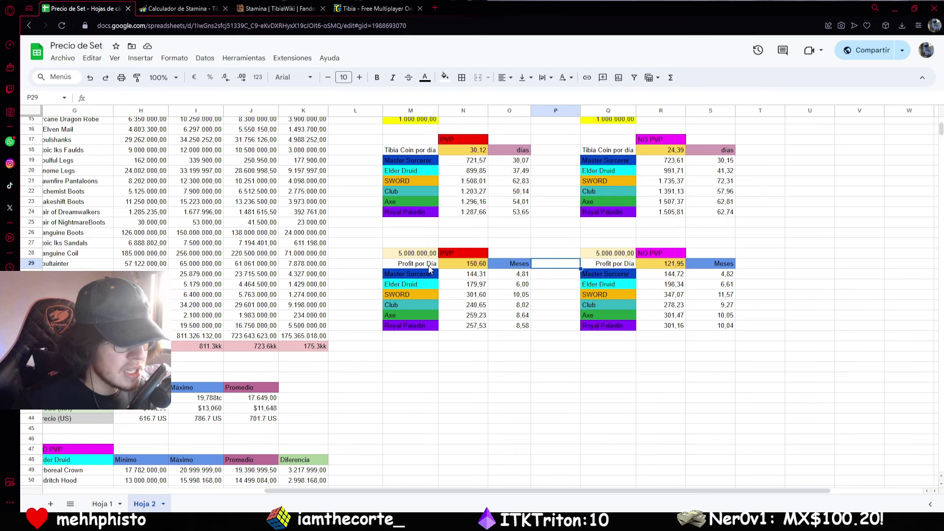
left_click(432, 255)
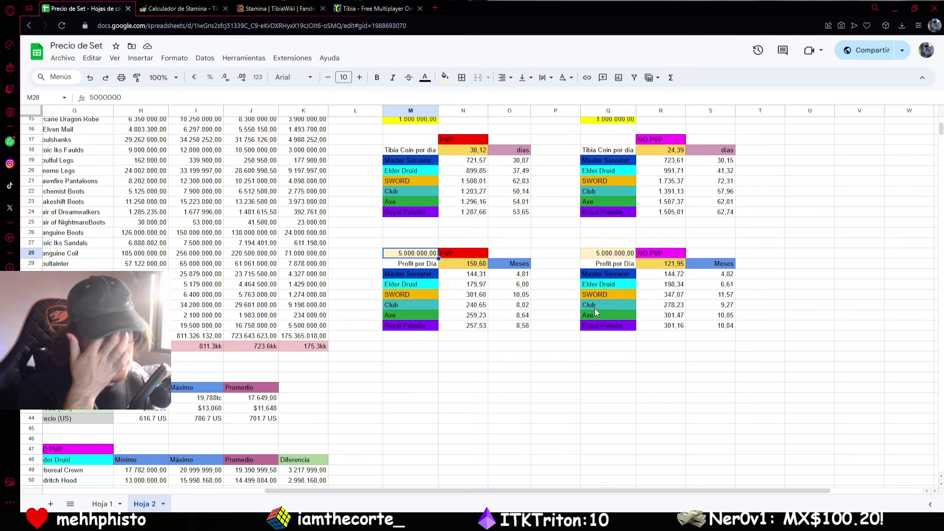
scroll(580, 319, "up", 3)
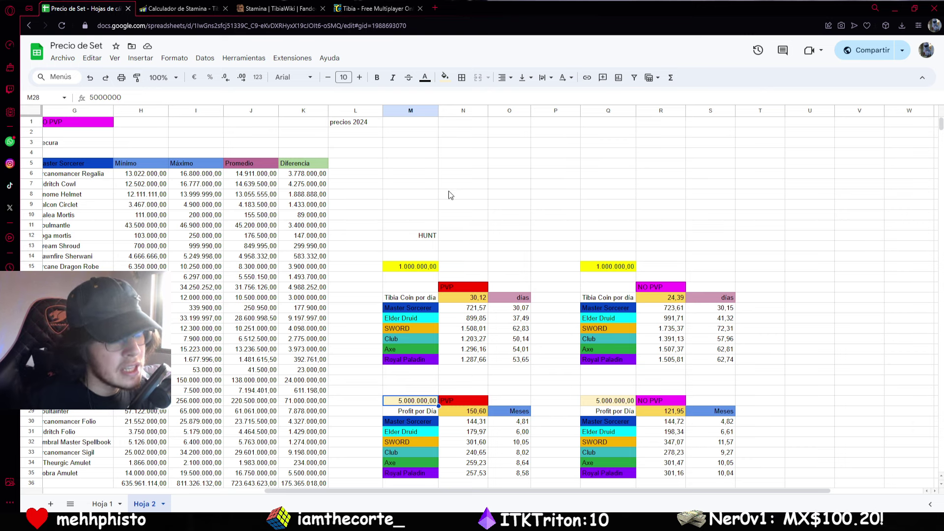
scroll(457, 187, "down", 1)
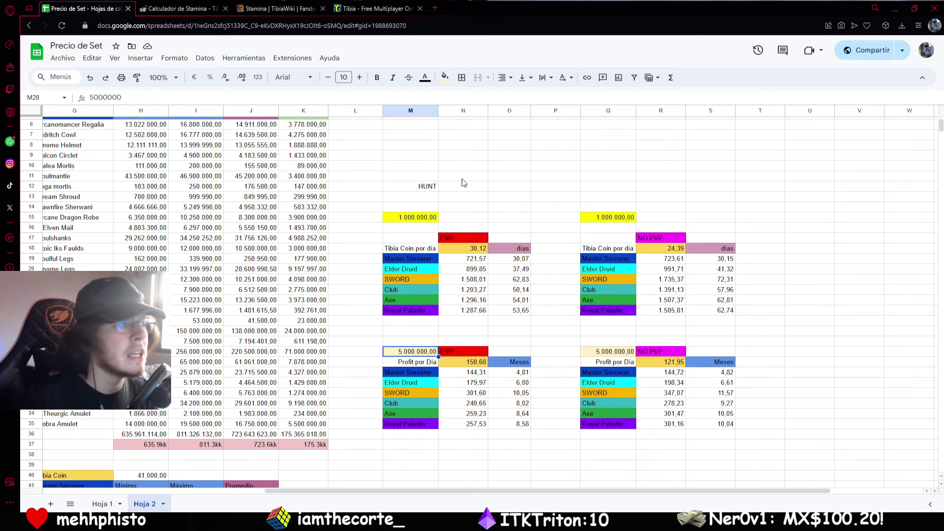
scroll(449, 235, "up", 1)
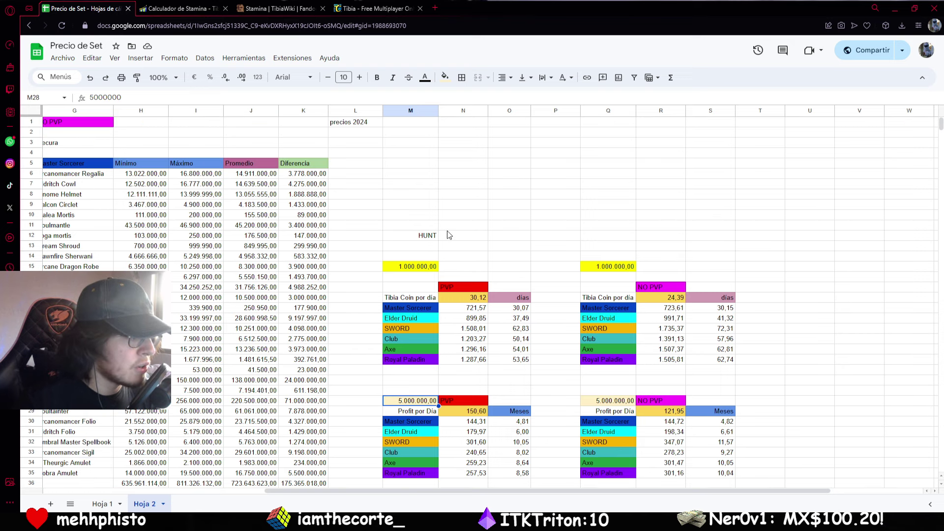
left_click_drag(384, 490, 339, 490)
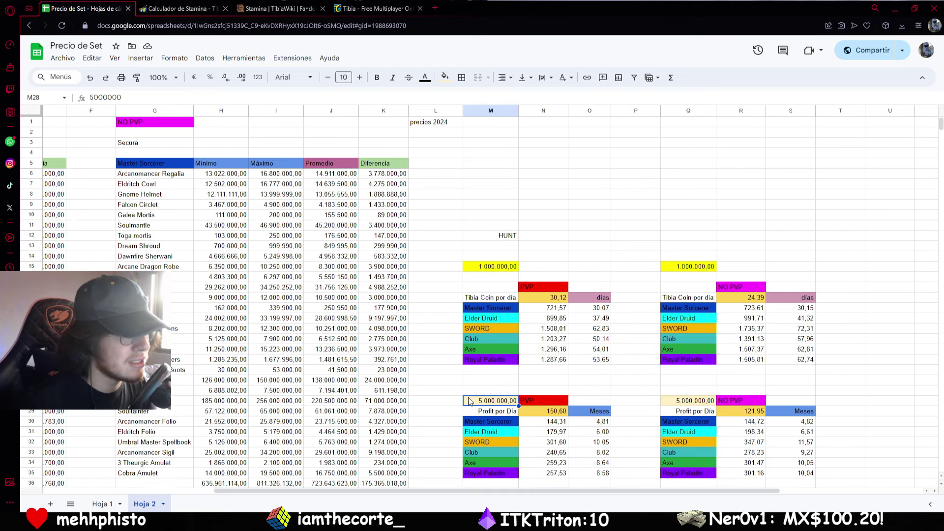
scroll(472, 402, "down", 1)
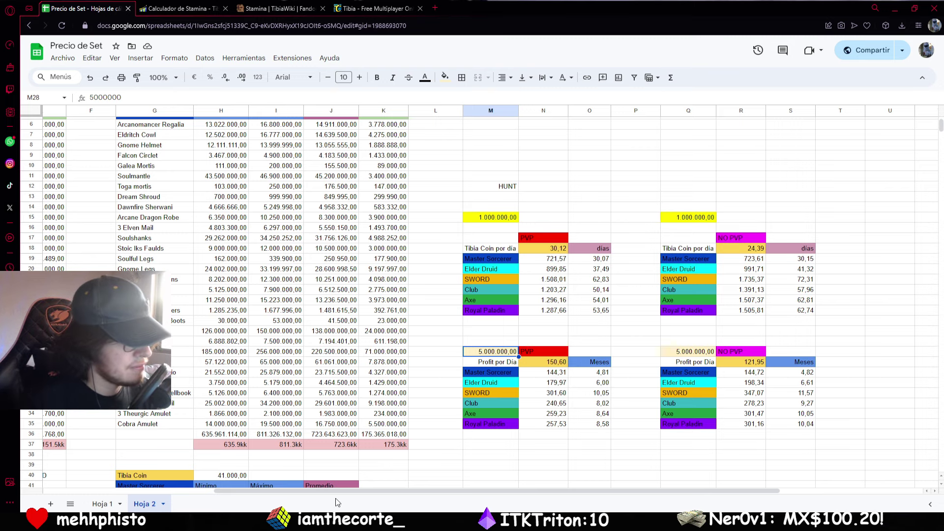